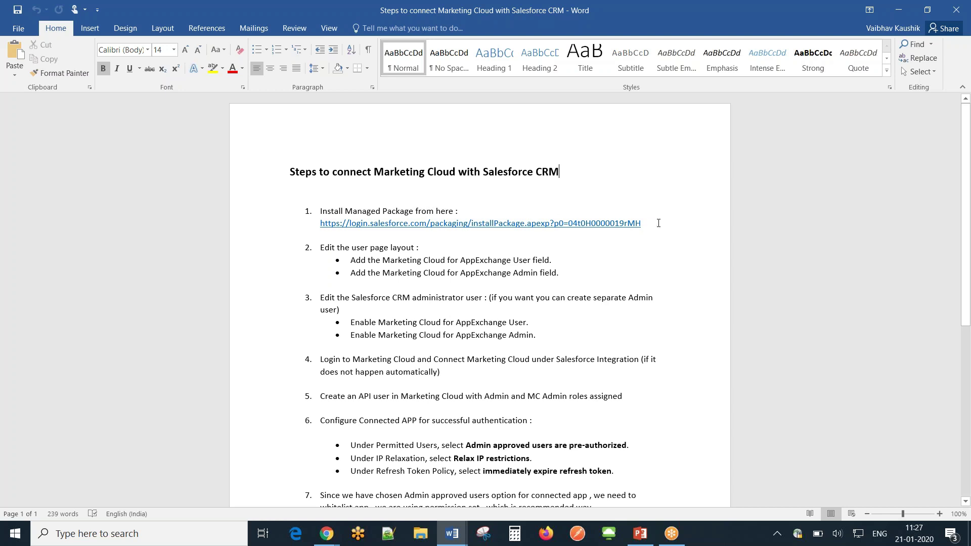
- Copy the managed package install link from the Word instructions and switch to the Salesforce CRM browser window
{"action": "left_click_drag", "start_coordinate": [472, 224], "coordinate": [320, 224]}
{"action": "key", "text": "ctrl+c"}
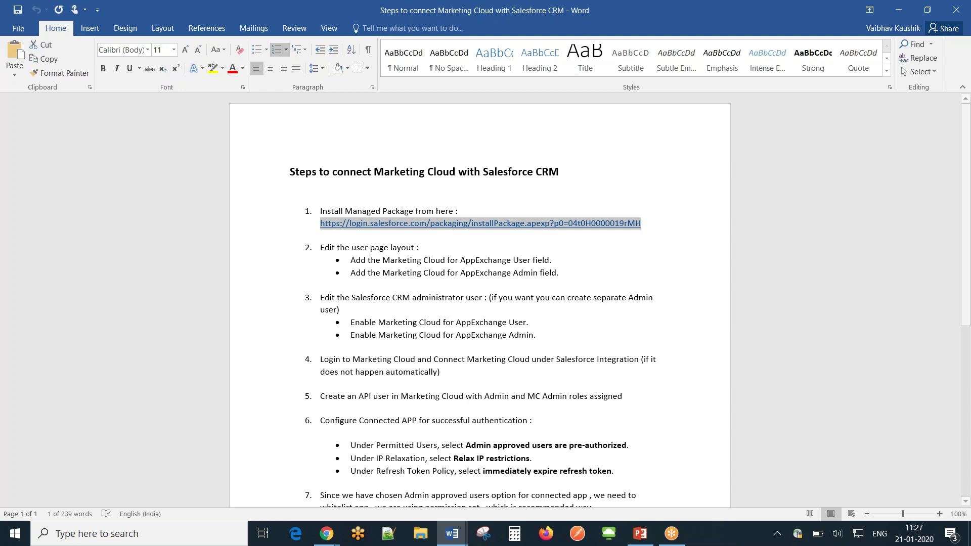
{"action": "mouse_move", "coordinate": [326, 534]}
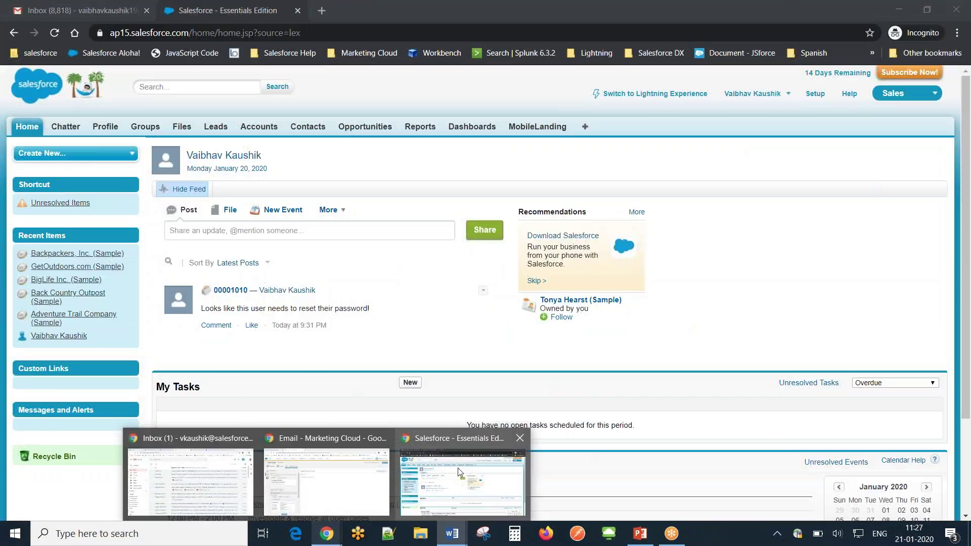
{"action": "left_click", "coordinate": [457, 468]}
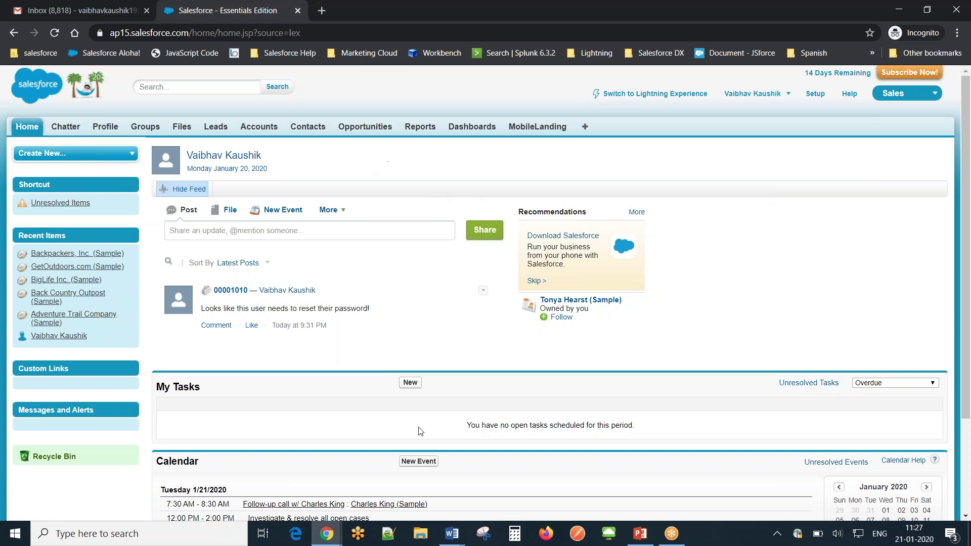
- Switch to the Marketing Cloud browser window and view the Email Overview page
{"action": "left_click", "coordinate": [326, 535]}
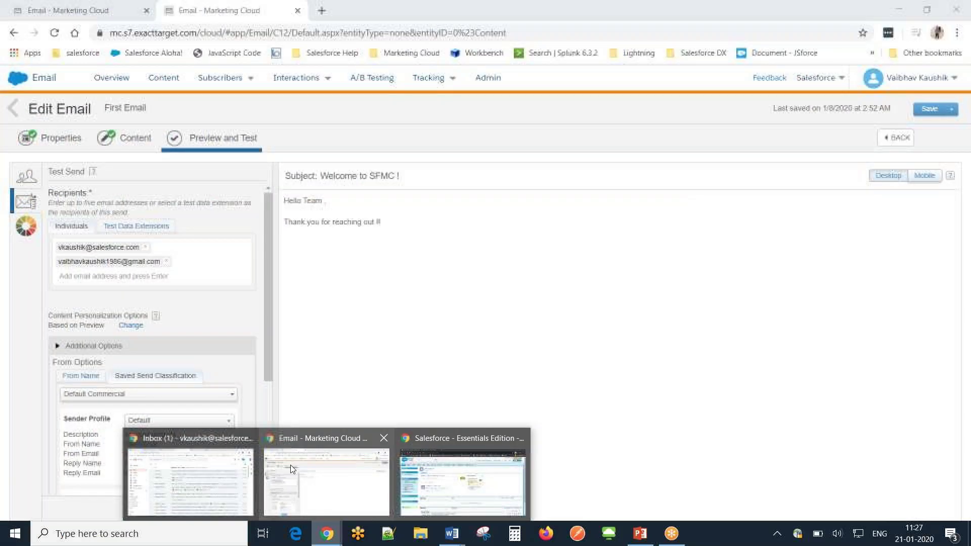
{"action": "left_click", "coordinate": [290, 465]}
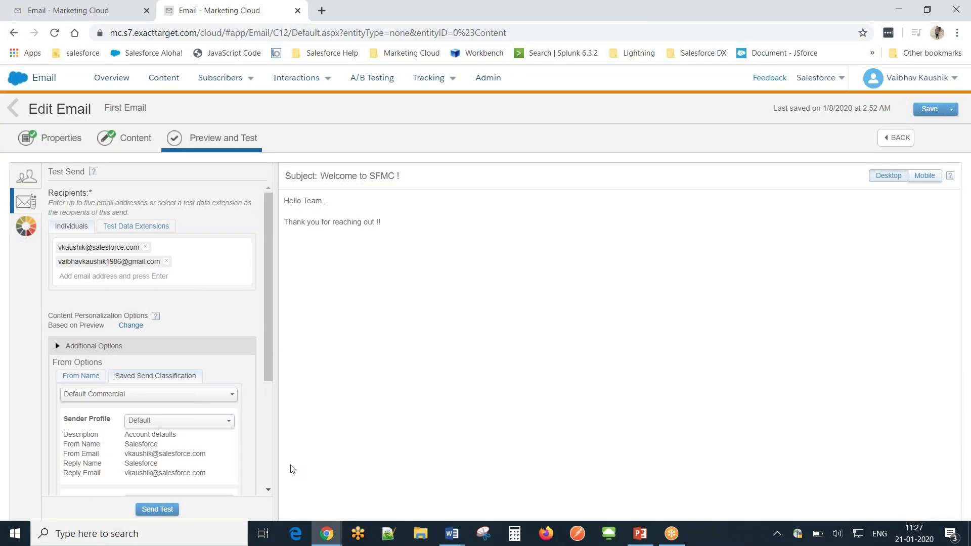
{"action": "left_click", "coordinate": [50, 10]}
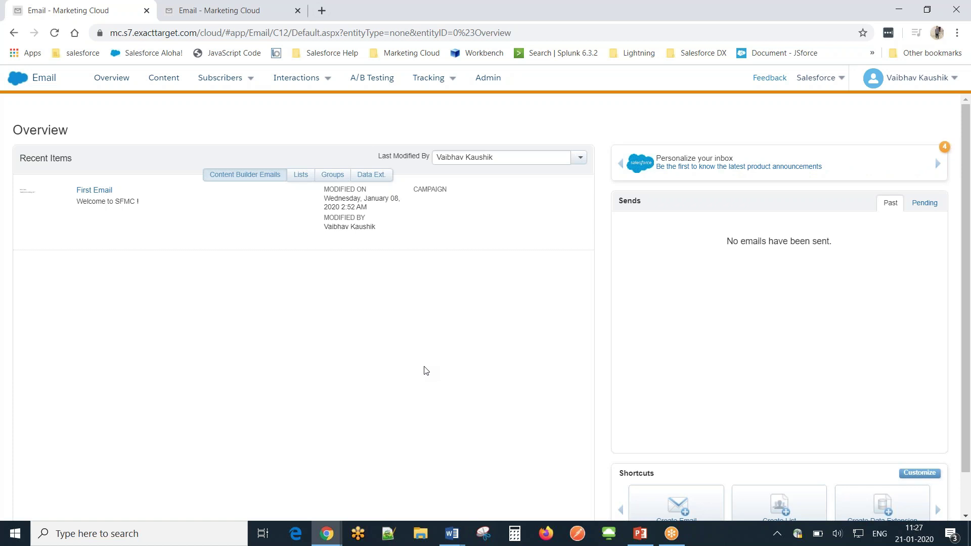
{"action": "left_click", "coordinate": [329, 542]}
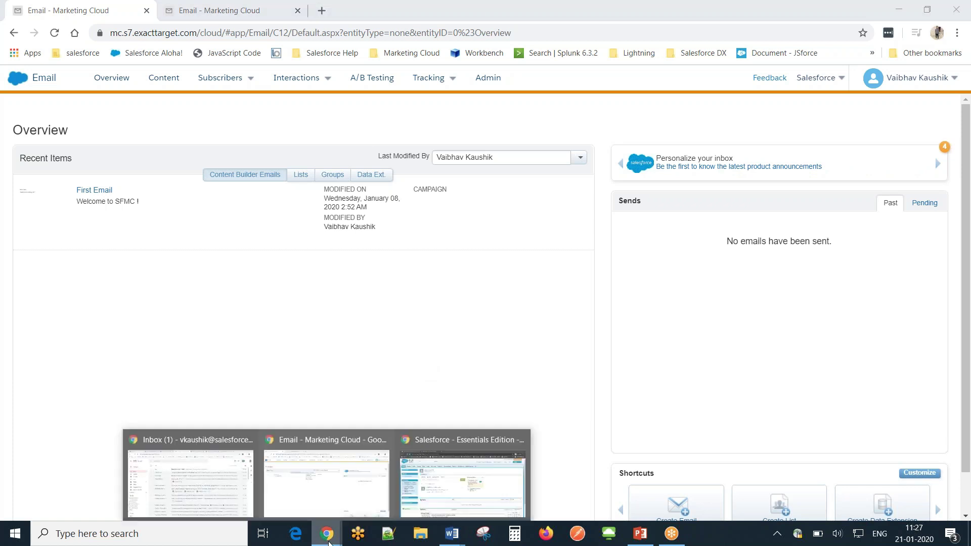
- Open the copied managed package link in a new tab of the Salesforce CRM browser window
{"action": "left_click", "coordinate": [460, 483]}
{"action": "left_click", "coordinate": [321, 10]}
{"action": "key", "text": "ctrl+v"}
{"action": "key", "text": "Return"}
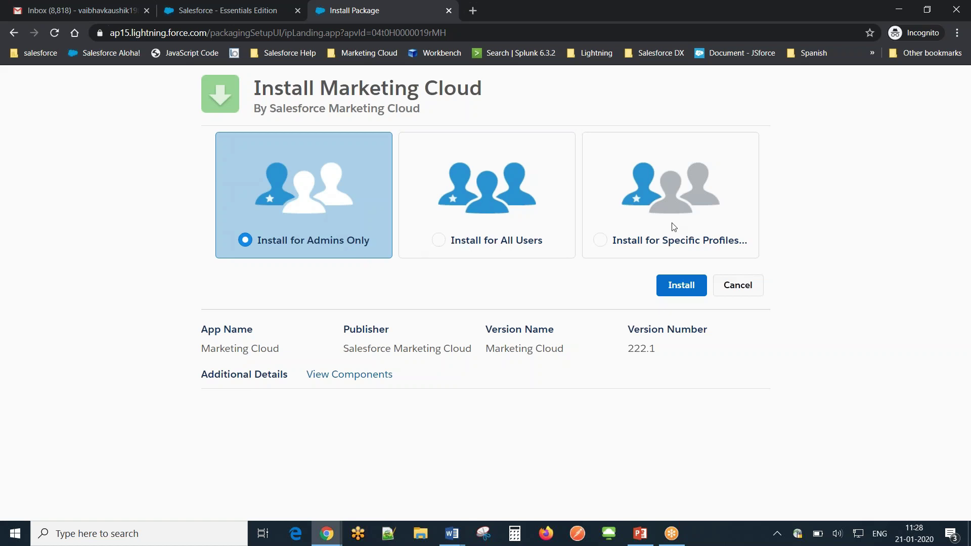
- Install the Marketing Cloud package for admins only with third-party website access granted, and refresh the Installed Packages list
{"action": "left_click", "coordinate": [683, 286]}
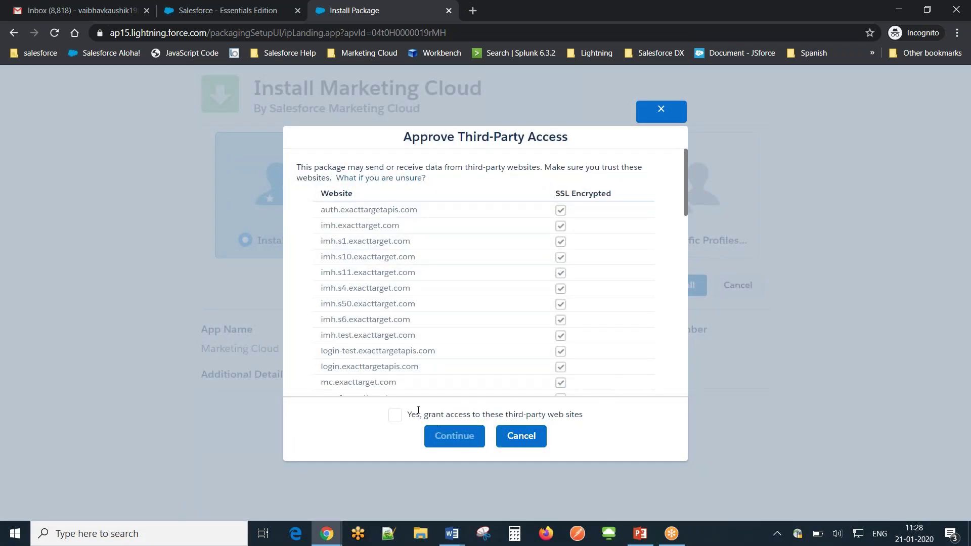
{"action": "left_click", "coordinate": [397, 418]}
{"action": "left_click", "coordinate": [454, 436]}
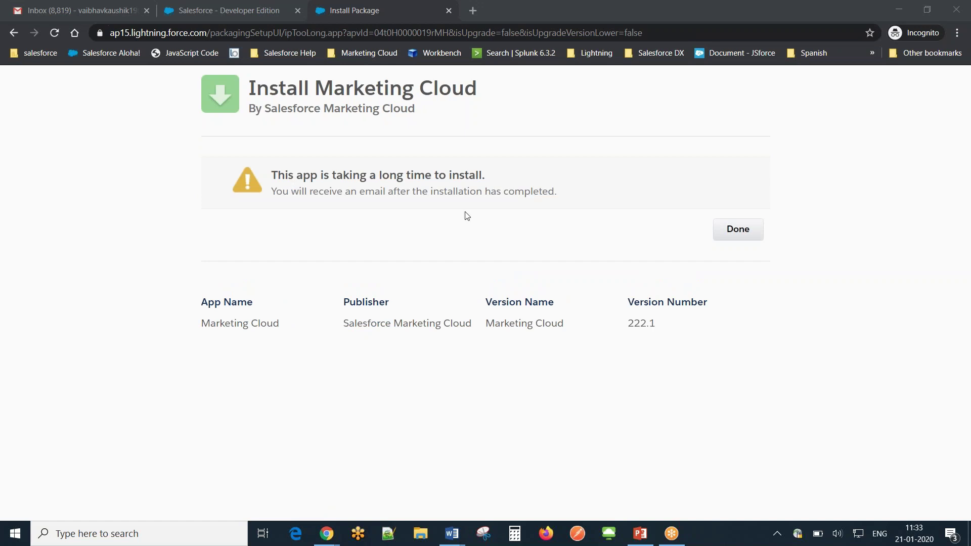
{"action": "left_click", "coordinate": [722, 231]}
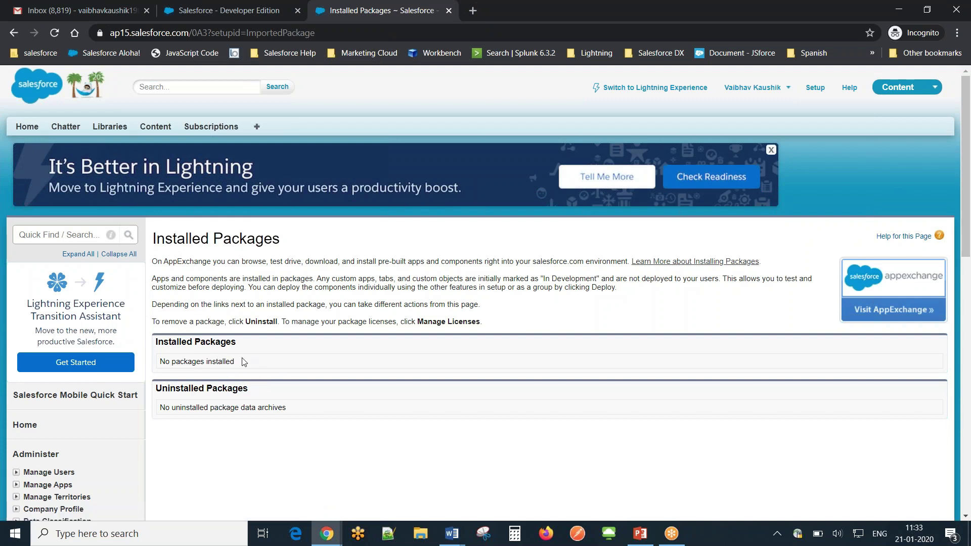
{"action": "left_click", "coordinate": [54, 33]}
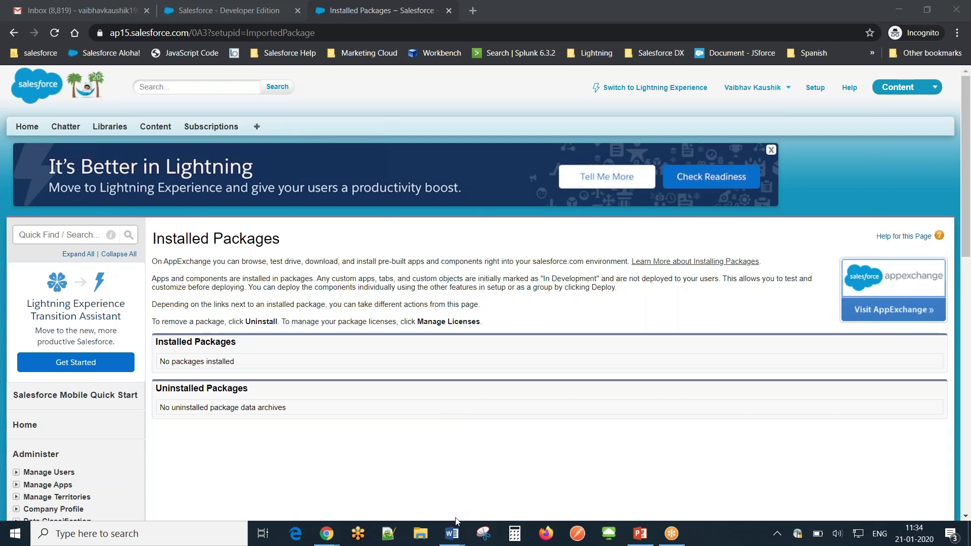
- Switch to the Word instructions and review the user page layout, administrator user, Marketing Cloud connection and API user steps
{"action": "mouse_move", "coordinate": [456, 543]}
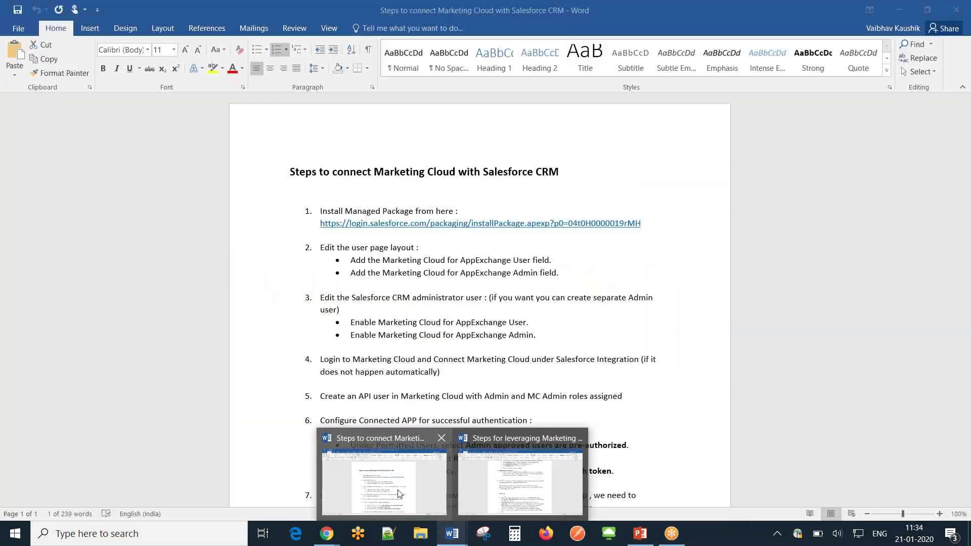
{"action": "left_click", "coordinate": [384, 483]}
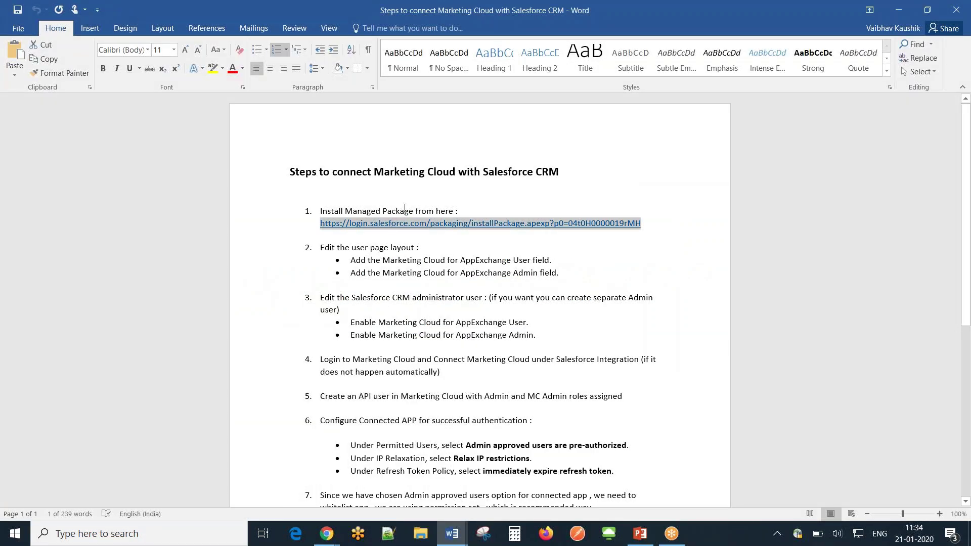
{"action": "left_click", "coordinate": [415, 250]}
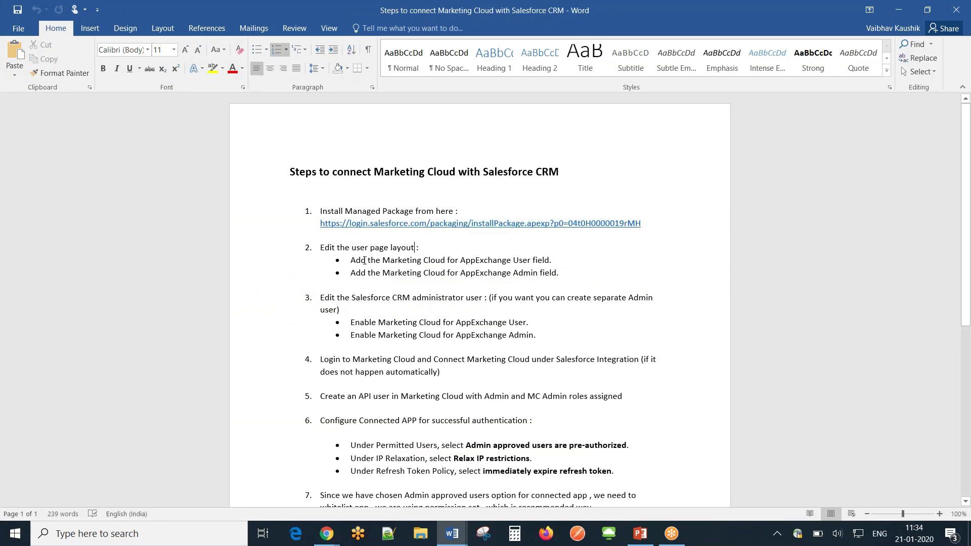
{"action": "double_click", "coordinate": [414, 261]}
{"action": "double_click", "coordinate": [413, 273]}
{"action": "left_click", "coordinate": [398, 283]}
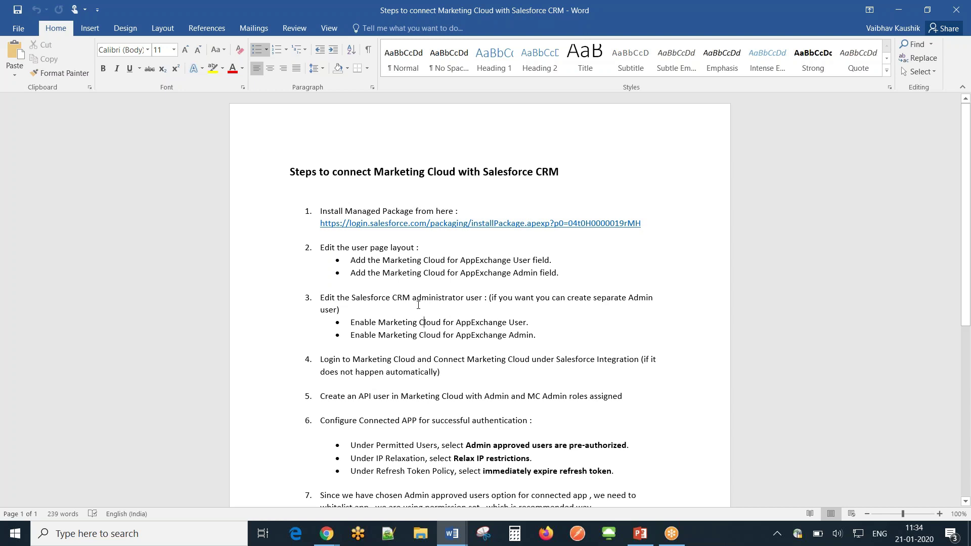
{"action": "double_click", "coordinate": [391, 322]}
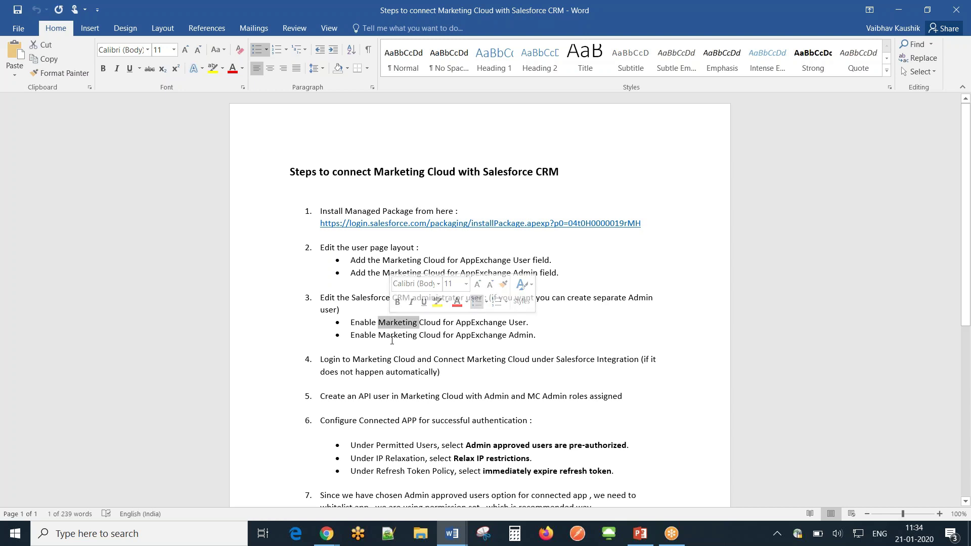
{"action": "left_click", "coordinate": [391, 334]}
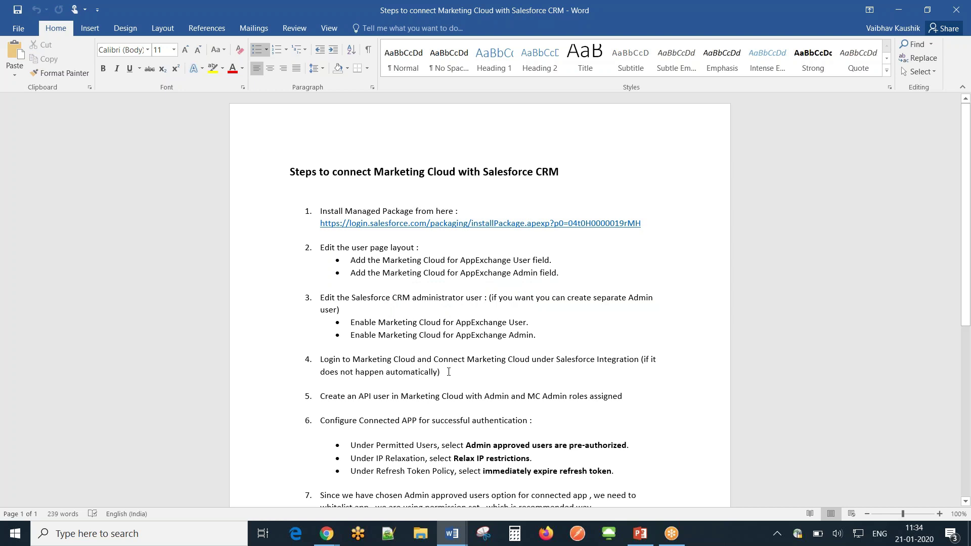
{"action": "double_click", "coordinate": [488, 362]}
{"action": "left_click", "coordinate": [586, 366]}
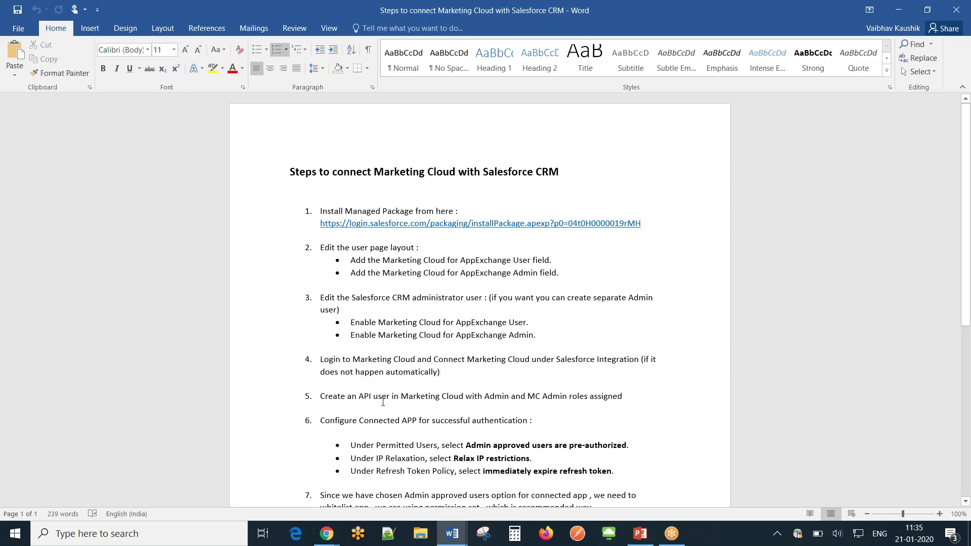
{"action": "left_click_drag", "start_coordinate": [359, 396], "coordinate": [555, 398]}
{"action": "left_click", "coordinate": [556, 415]}
- Review the remaining instructions on connected app authentication, permission set whitelisting and API user integration
{"action": "key", "text": "Down"}
{"action": "key", "text": "Down"}
{"action": "key", "text": "Down"}
{"action": "key", "text": "Down"}
{"action": "key", "text": "Down"}
{"action": "key", "text": "Down"}
{"action": "key", "text": "Down"}
{"action": "key", "text": "Down"}
{"action": "key", "text": "Down"}
{"action": "key", "text": "Down"}
{"action": "key", "text": "Down"}
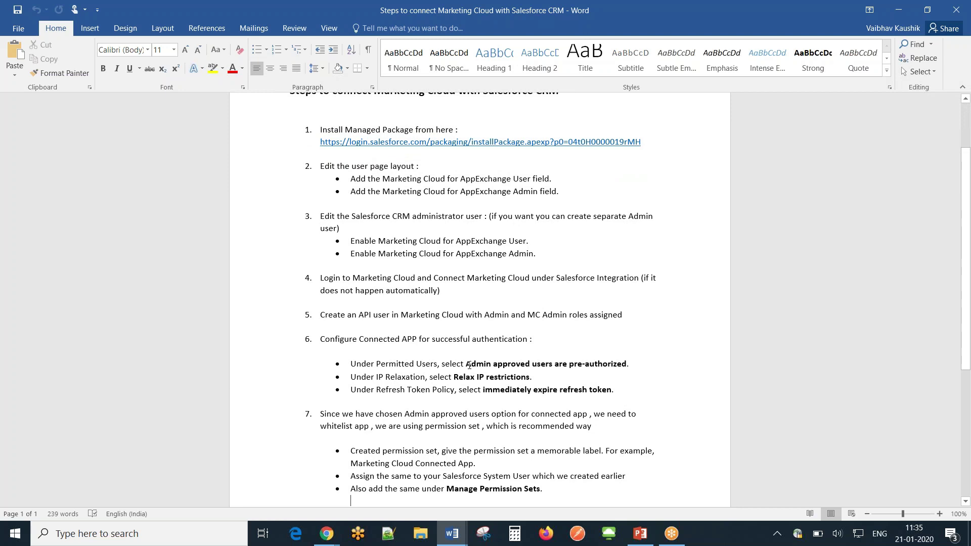
{"action": "left_click", "coordinate": [469, 366]}
{"action": "left_click", "coordinate": [453, 414]}
{"action": "key", "text": "Down"}
{"action": "key", "text": "Down"}
{"action": "key", "text": "Down"}
{"action": "key", "text": "Down"}
{"action": "key", "text": "Down"}
{"action": "key", "text": "Down"}
{"action": "key", "text": "Down"}
{"action": "key", "text": "Down"}
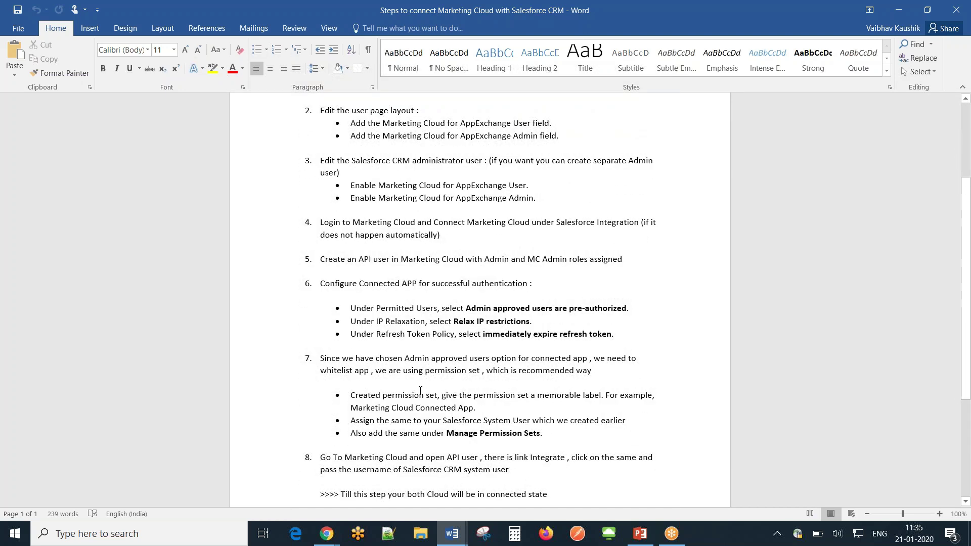
{"action": "double_click", "coordinate": [454, 162]}
{"action": "left_click", "coordinate": [430, 361]}
{"action": "left_click_drag", "start_coordinate": [554, 497], "coordinate": [427, 496]}
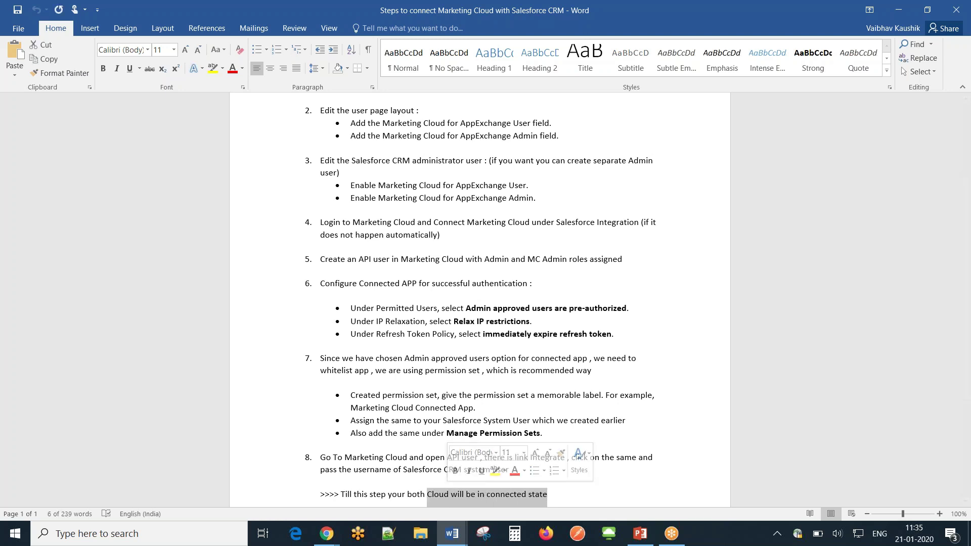
{"action": "left_click", "coordinate": [621, 479]}
- Return to the Salesforce CRM browser window and refresh the Installed Packages page to check the installation
{"action": "mouse_move", "coordinate": [320, 544]}
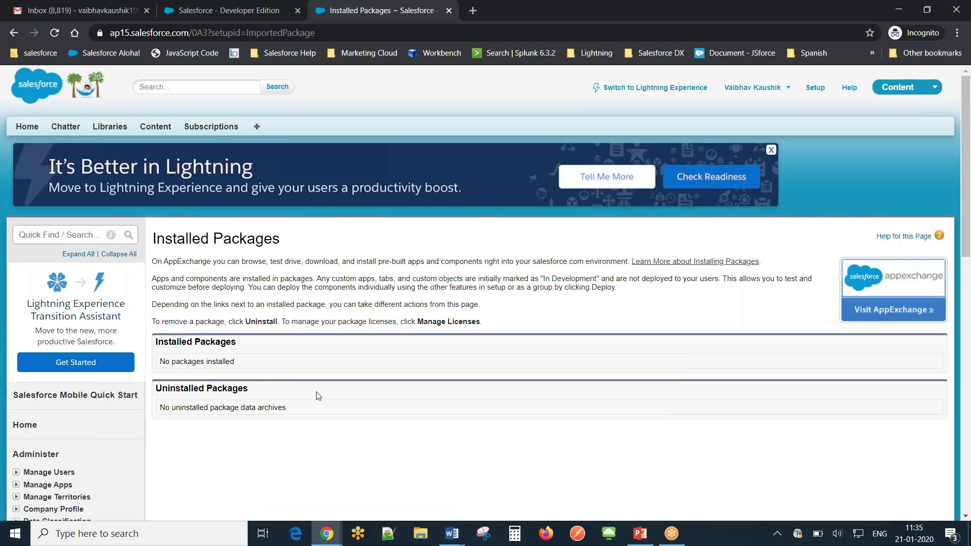
{"action": "left_click", "coordinate": [439, 493]}
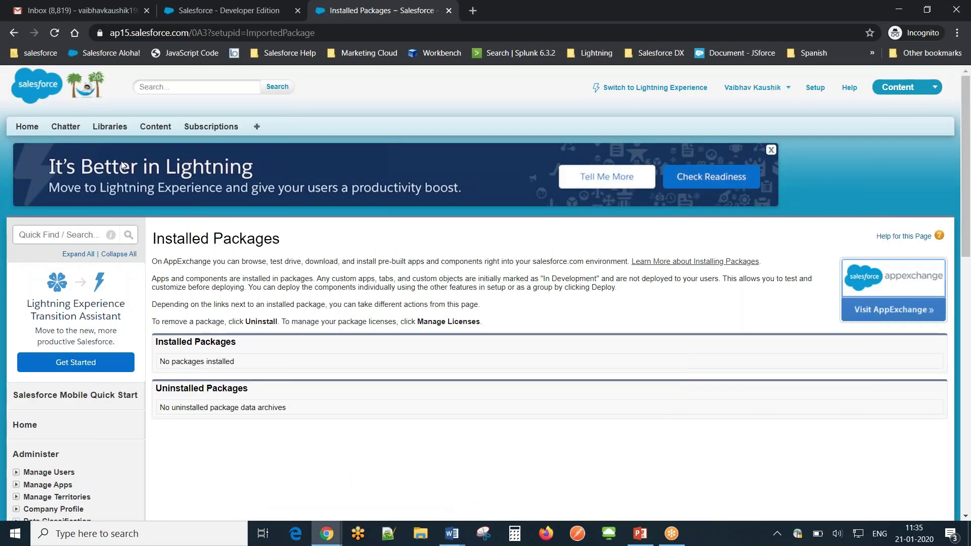
{"action": "left_click", "coordinate": [55, 33]}
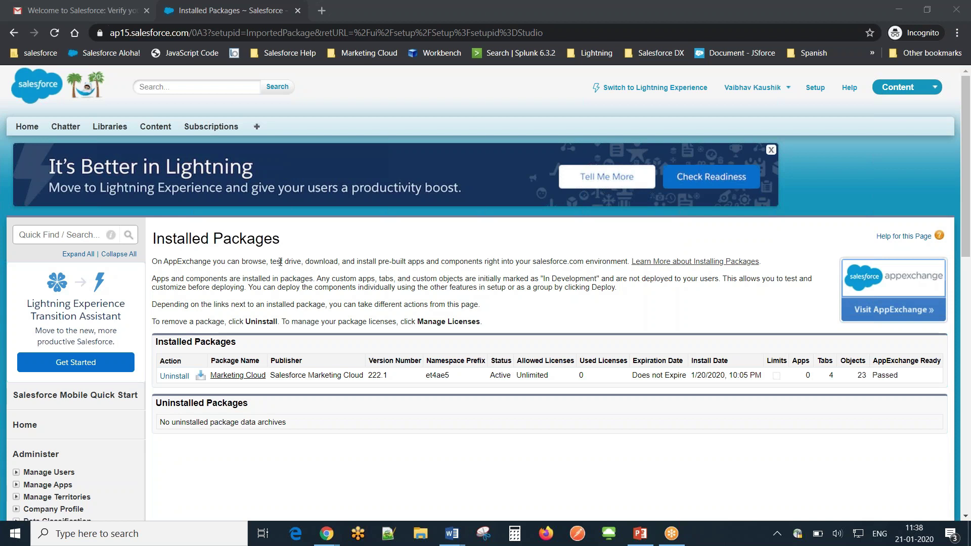
- Search Setup for "user" and open the Page Layouts settings for Users in a new tab
{"action": "left_click", "coordinate": [53, 233]}
{"action": "type", "text": "user"}
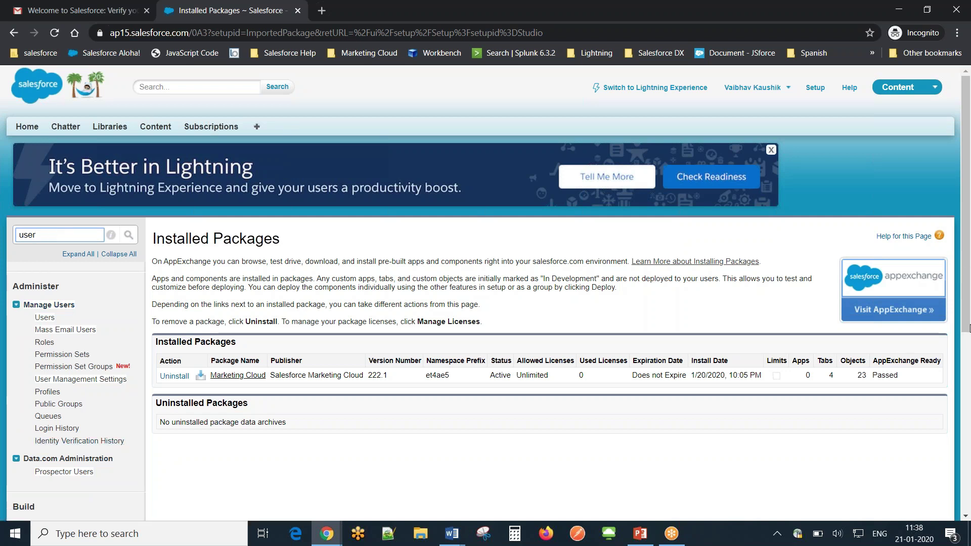
{"action": "left_click_drag", "start_coordinate": [967, 329], "coordinate": [967, 480]}
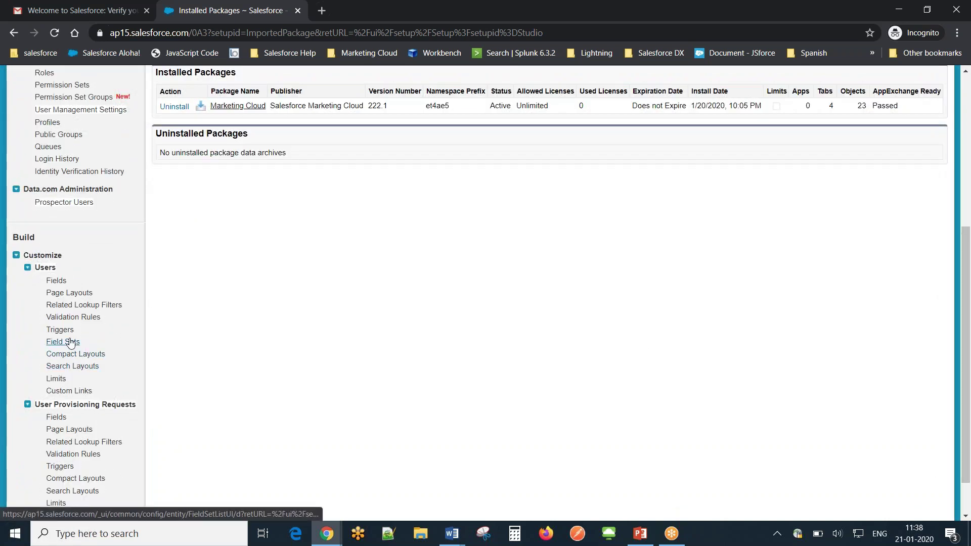
{"action": "right_click", "coordinate": [60, 294]}
{"action": "left_click", "coordinate": [96, 299]}
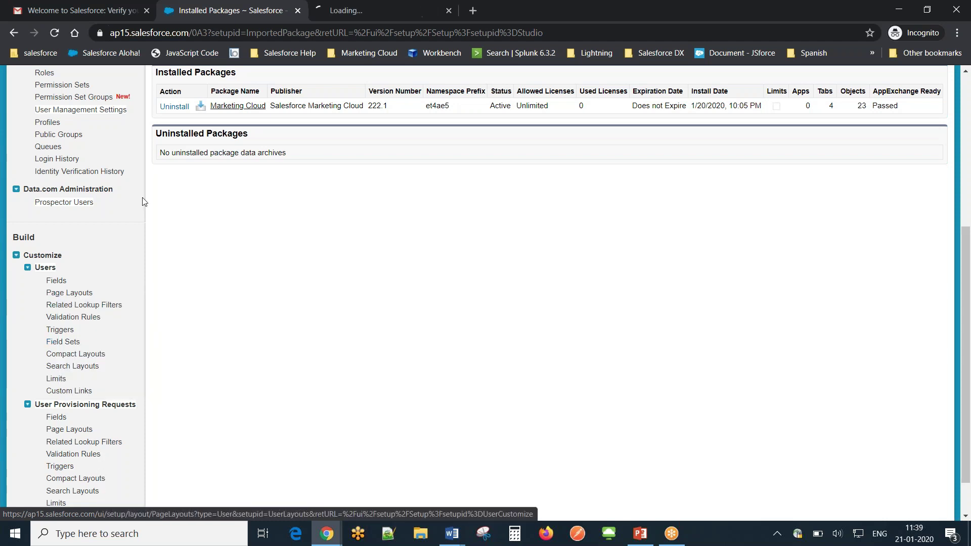
{"action": "left_click", "coordinate": [375, 14]}
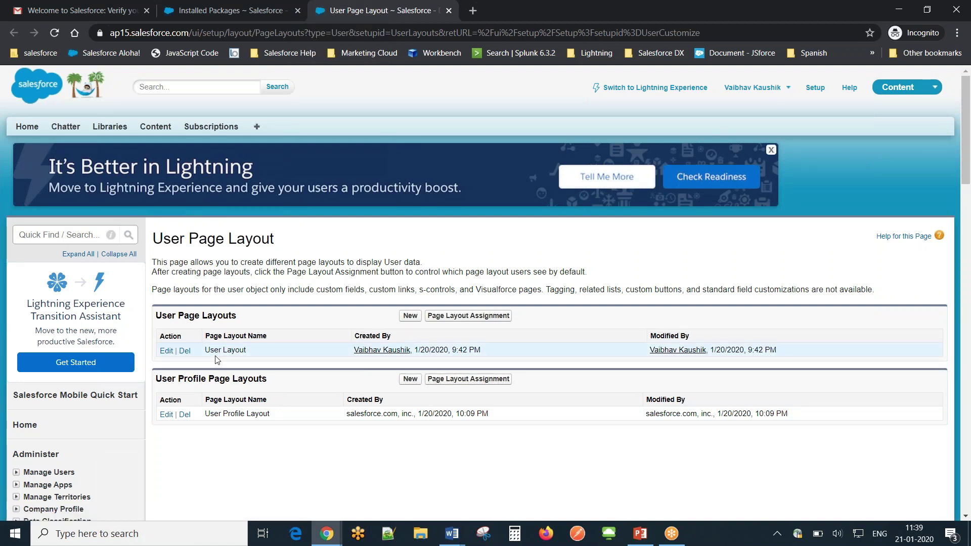
- Add the Marketing Cloud for AppExchange Admin and User fields to the User Layout's Additional Information section and save the layout
{"action": "left_click", "coordinate": [166, 351]}
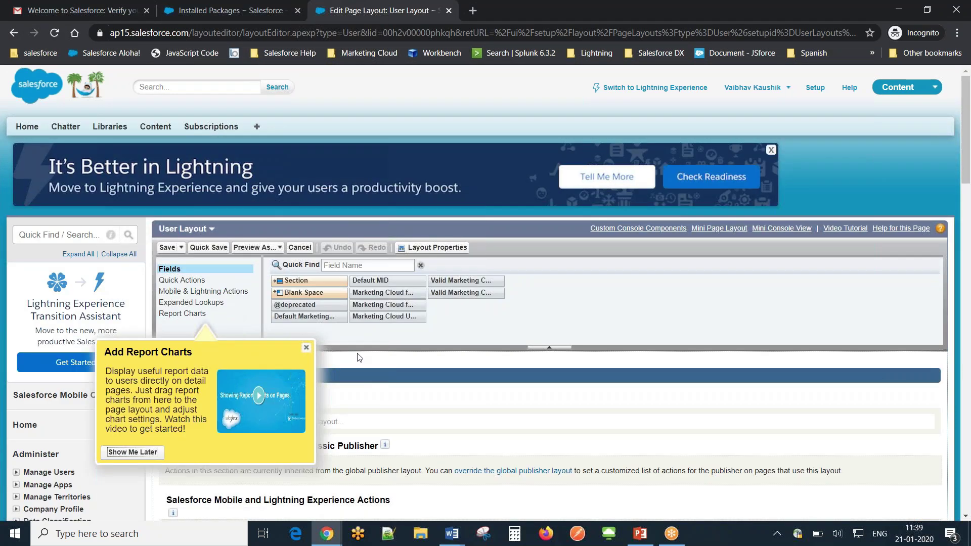
{"action": "left_click", "coordinate": [307, 348]}
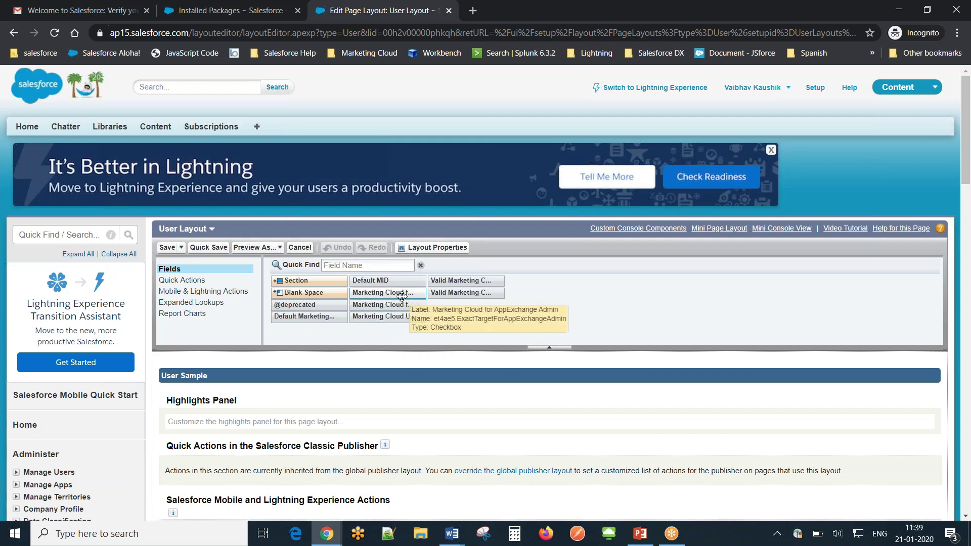
{"action": "left_click_drag", "start_coordinate": [402, 295], "coordinate": [662, 378]}
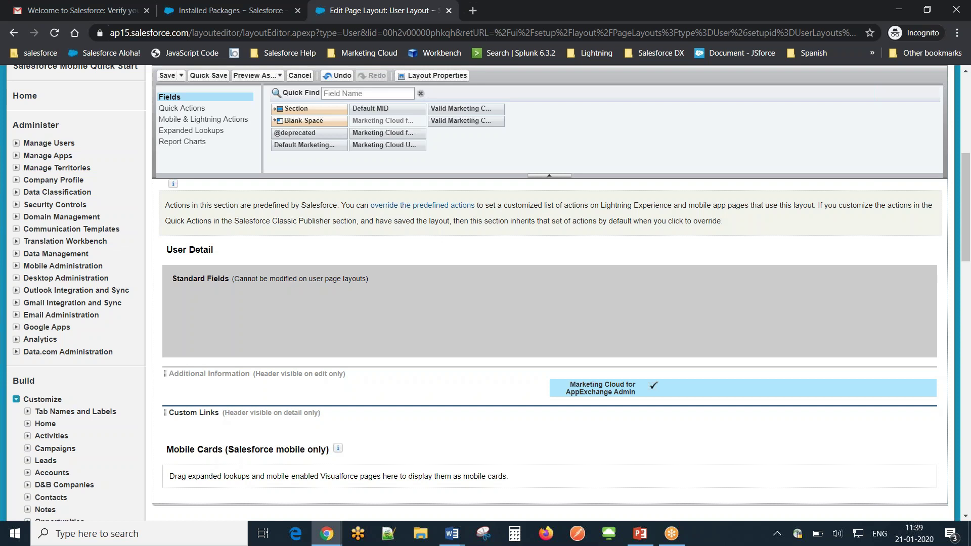
{"action": "left_click_drag", "start_coordinate": [381, 132], "coordinate": [349, 385]}
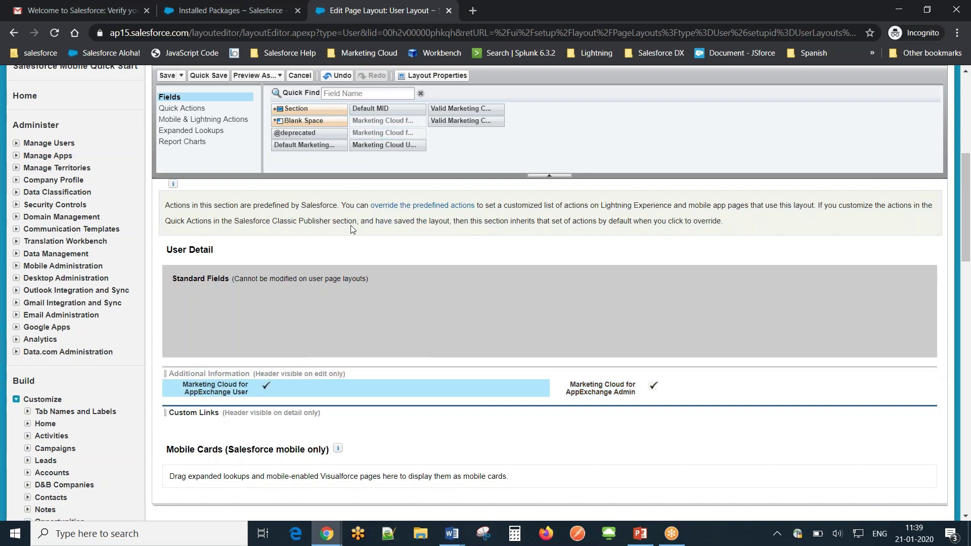
{"action": "left_click", "coordinate": [168, 76]}
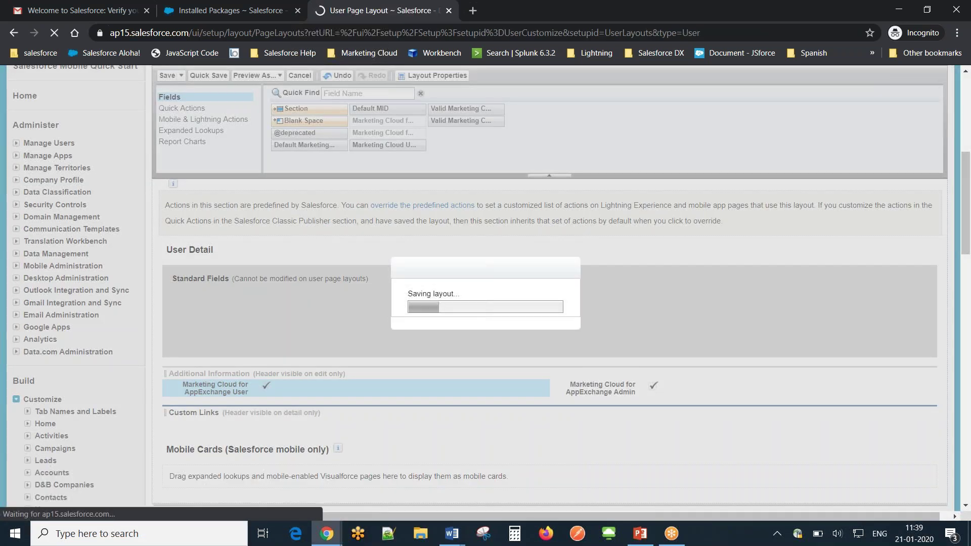
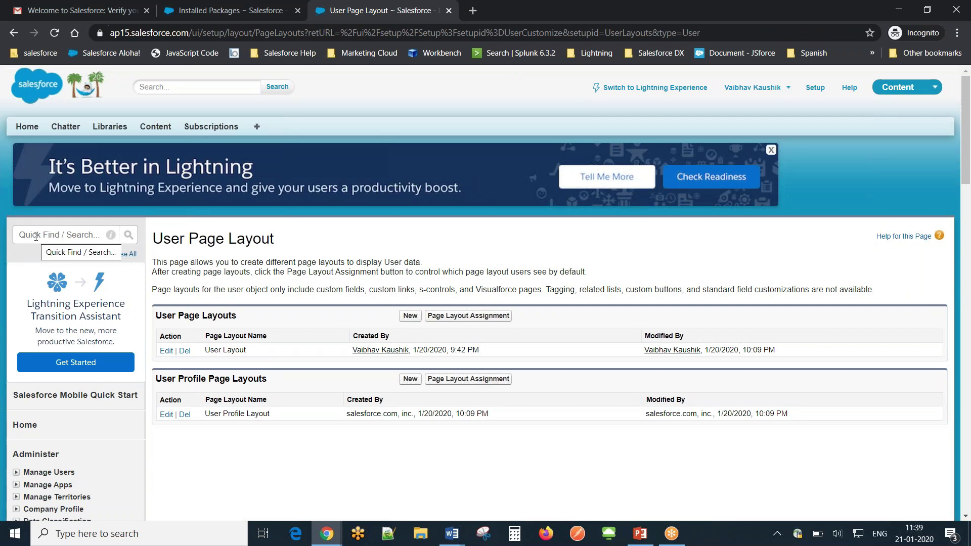
- Enable Marketing Cloud for AppExchange User and Marketing Cloud for AppExchange Admin on the System Administrator user's record and save it
{"action": "left_click", "coordinate": [16, 473]}
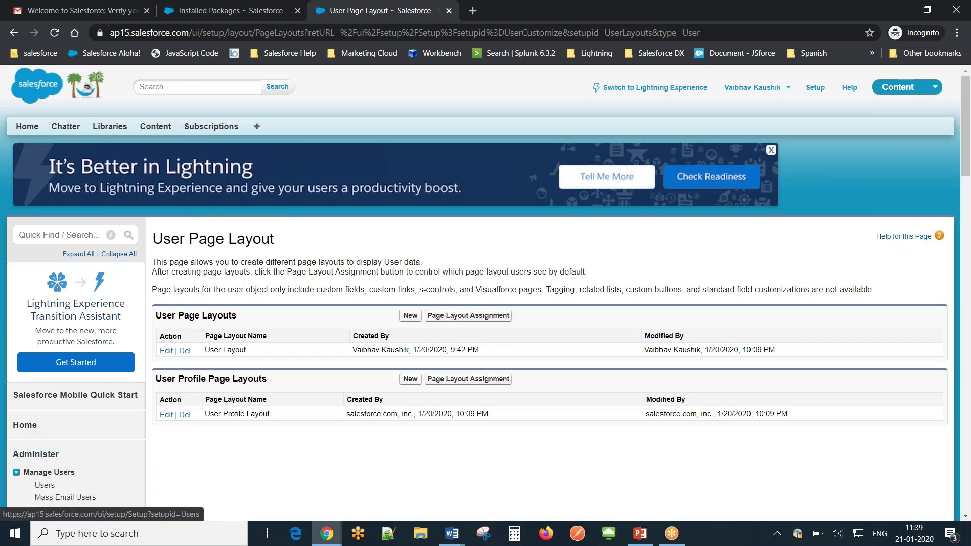
{"action": "left_click", "coordinate": [45, 486]}
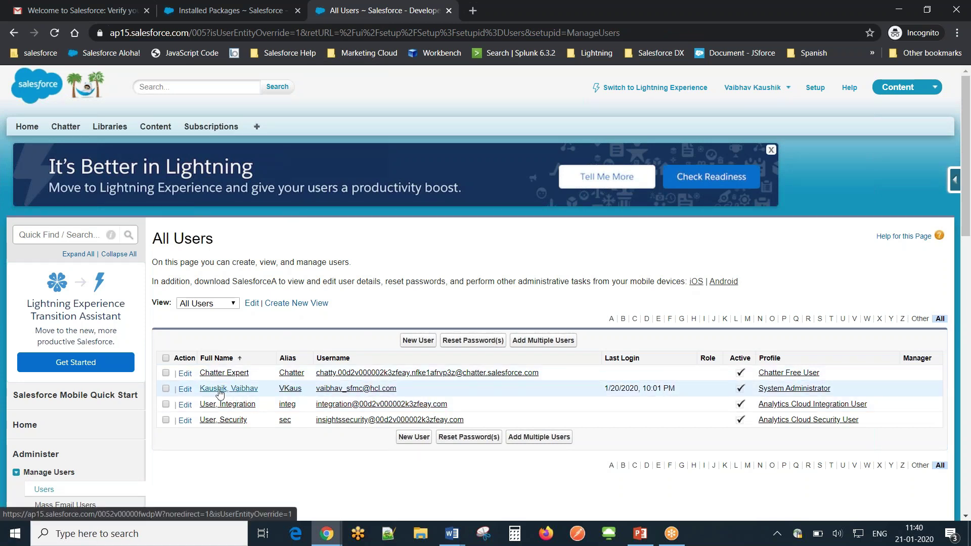
{"action": "left_click", "coordinate": [185, 395]}
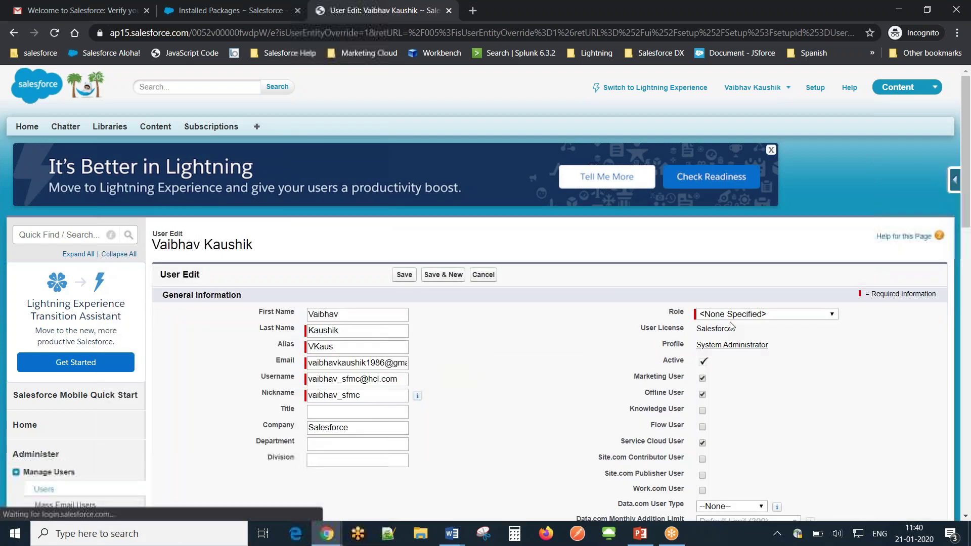
{"action": "left_click_drag", "start_coordinate": [966, 130], "coordinate": [970, 392]}
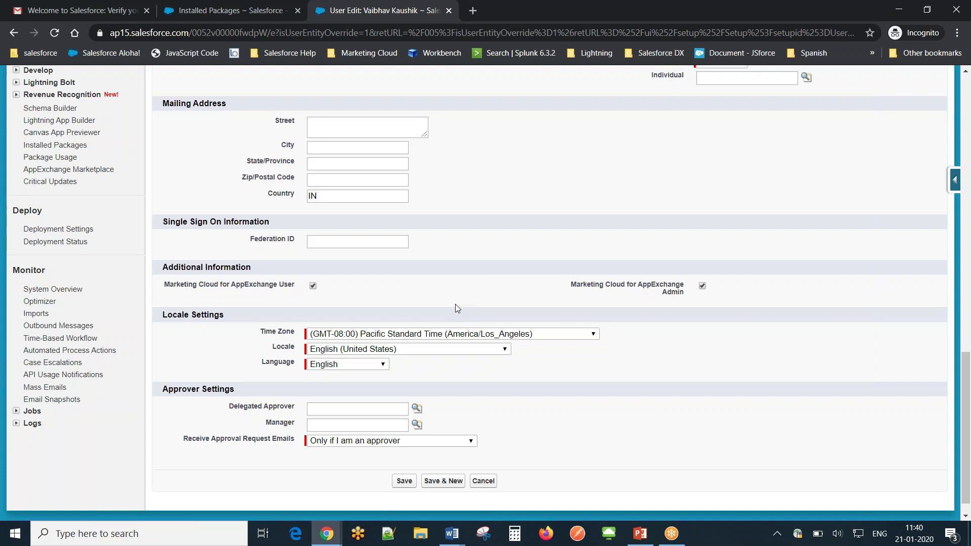
{"action": "left_click", "coordinate": [407, 485]}
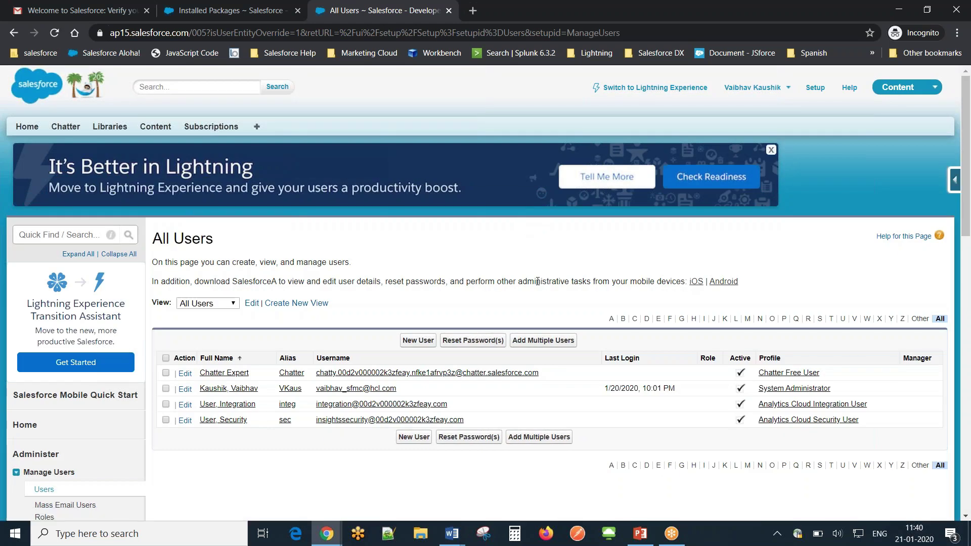
- Switch to the Marketing Cloud window and open the Salesforce Integration settings from Setup for editing
{"action": "mouse_move", "coordinate": [327, 533]}
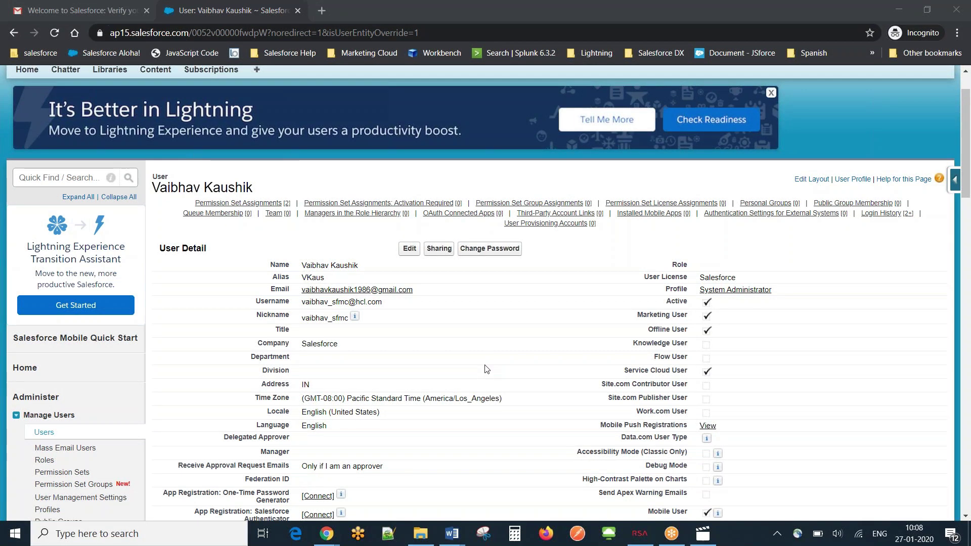
{"action": "mouse_move", "coordinate": [327, 534]}
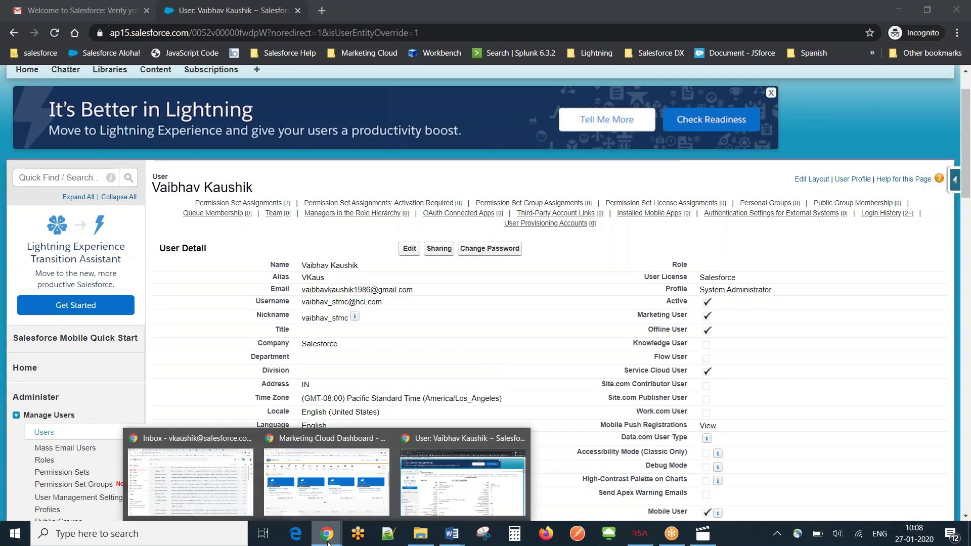
{"action": "left_click", "coordinate": [329, 488]}
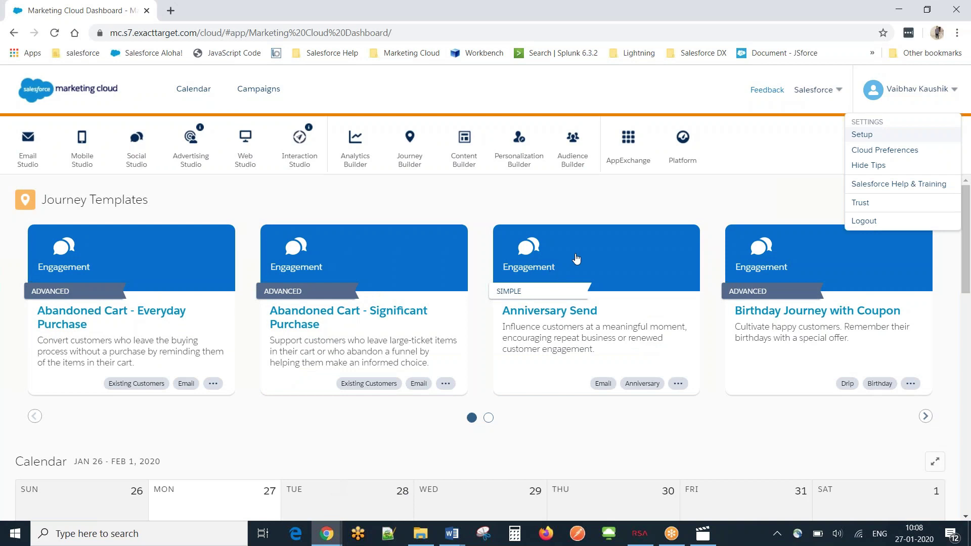
{"action": "left_click", "coordinate": [812, 137]}
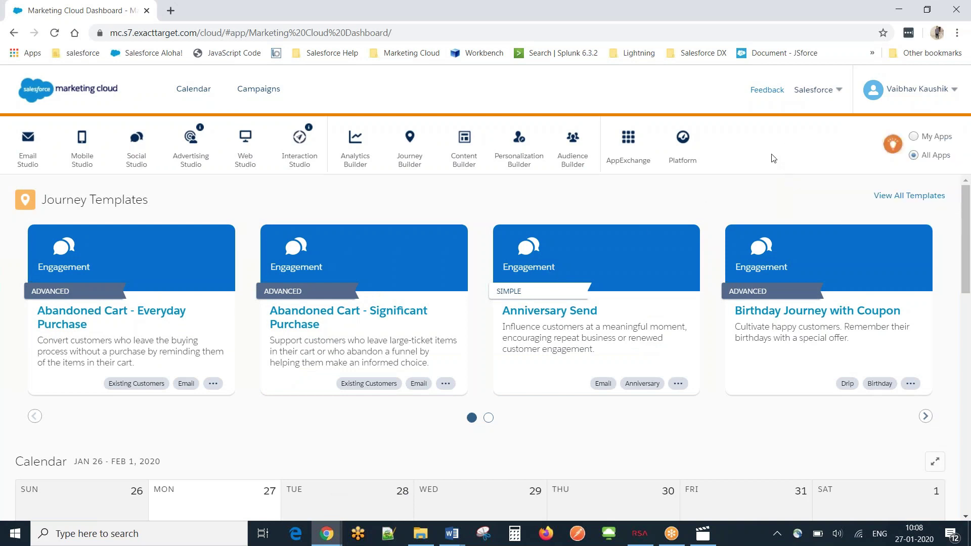
{"action": "left_click", "coordinate": [931, 97]}
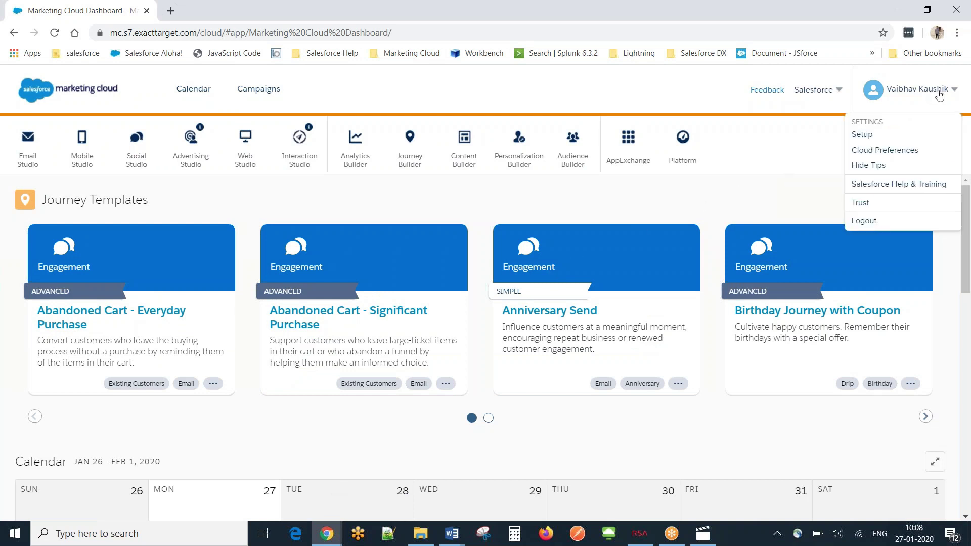
{"action": "left_click", "coordinate": [866, 136]}
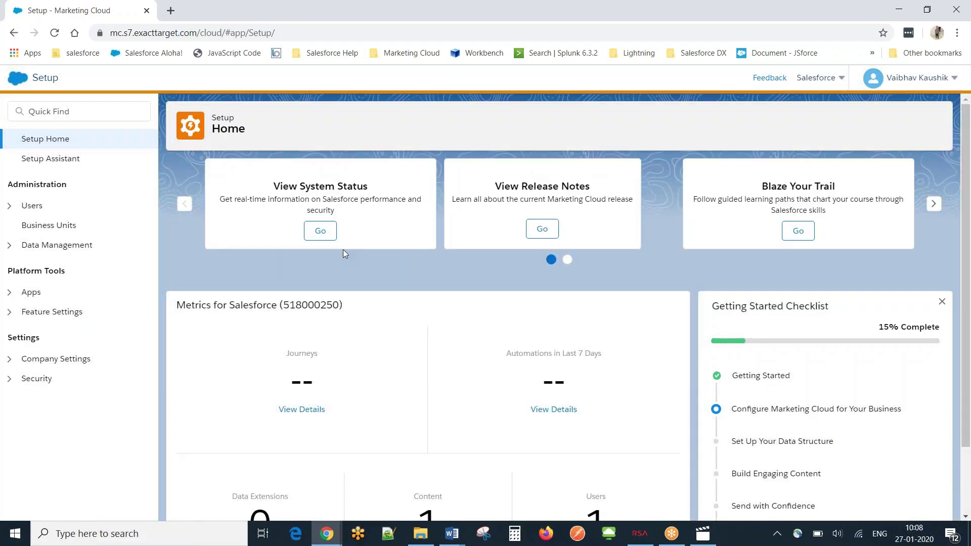
{"action": "left_click", "coordinate": [17, 294]}
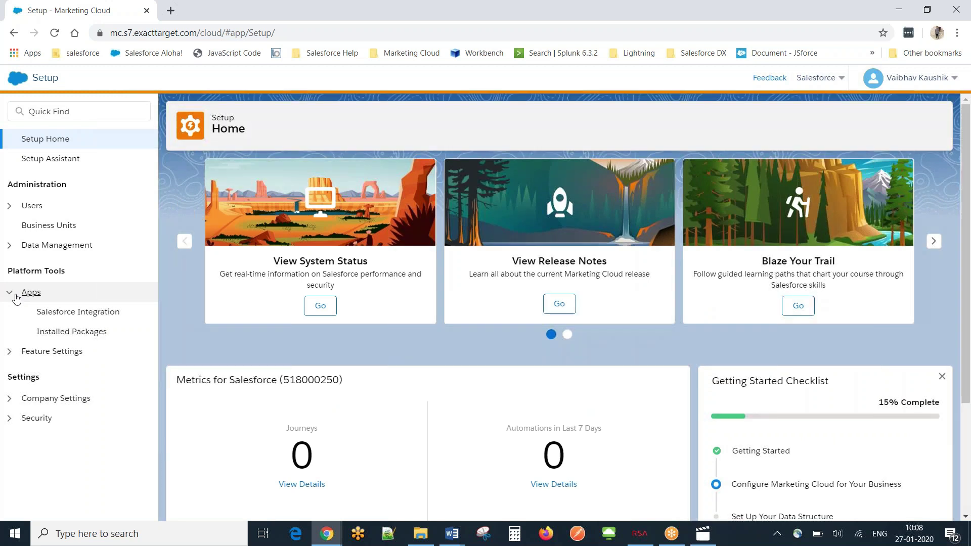
{"action": "left_click", "coordinate": [71, 315]}
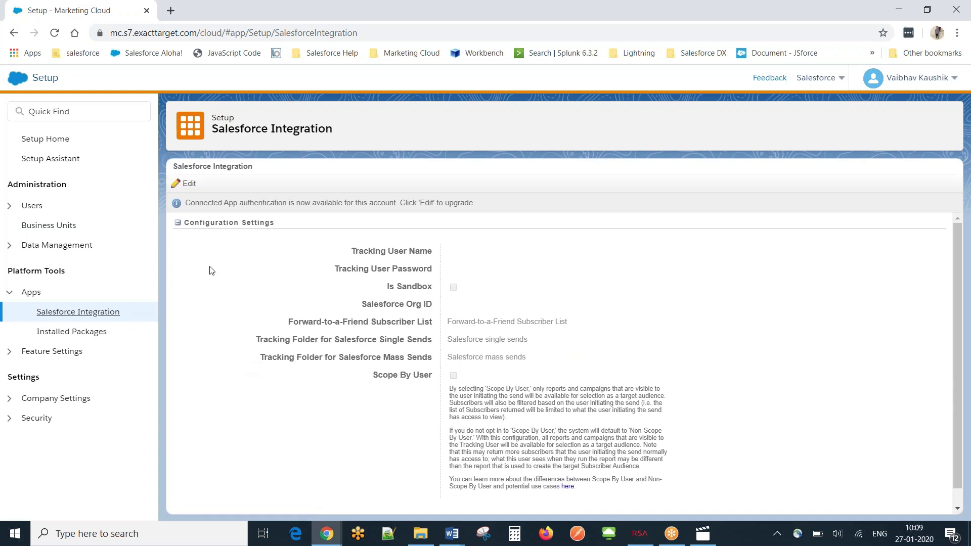
{"action": "left_click", "coordinate": [189, 183]}
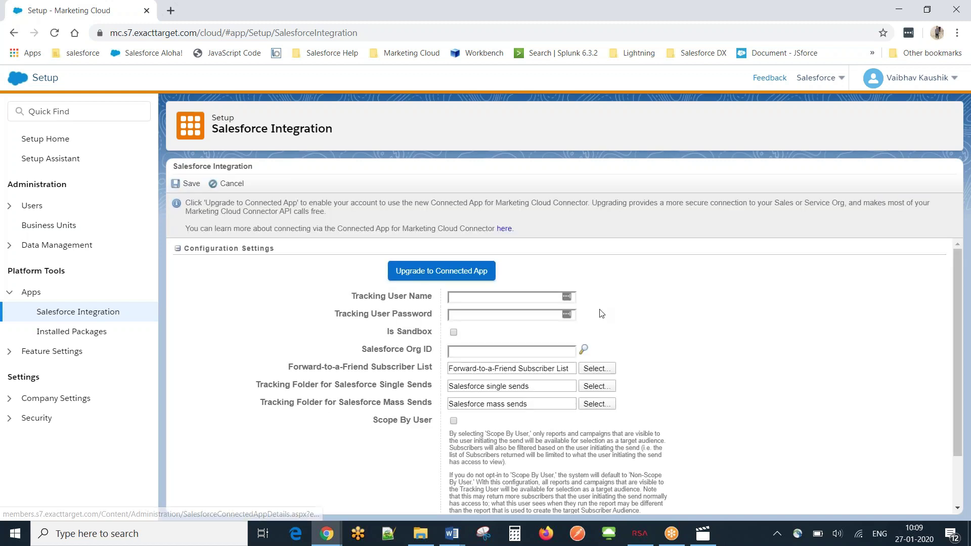
{"action": "left_click_drag", "start_coordinate": [959, 362], "coordinate": [961, 408]}
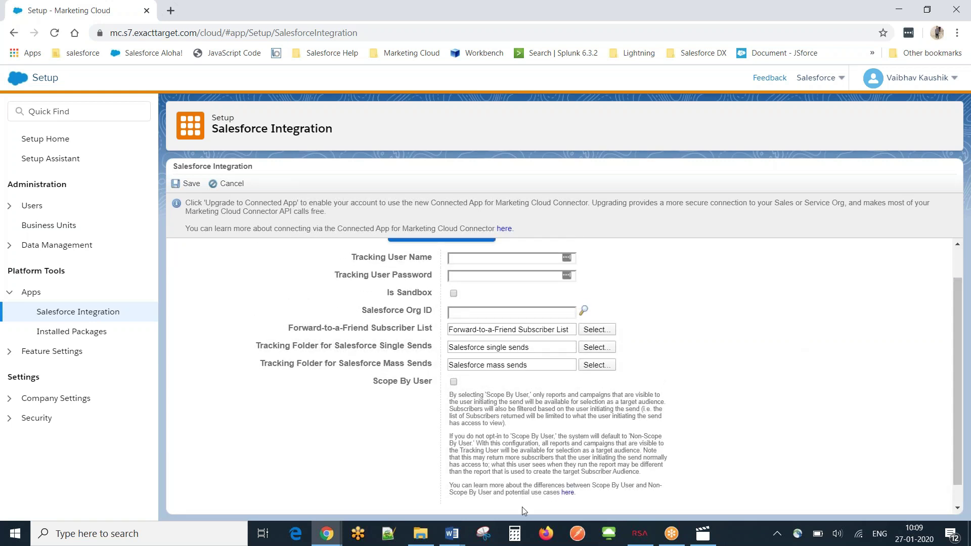
- Check the Configure Connected APP item in the Word document with the steps to connect Marketing Cloud with Salesforce CRM
{"action": "left_click", "coordinate": [454, 538]}
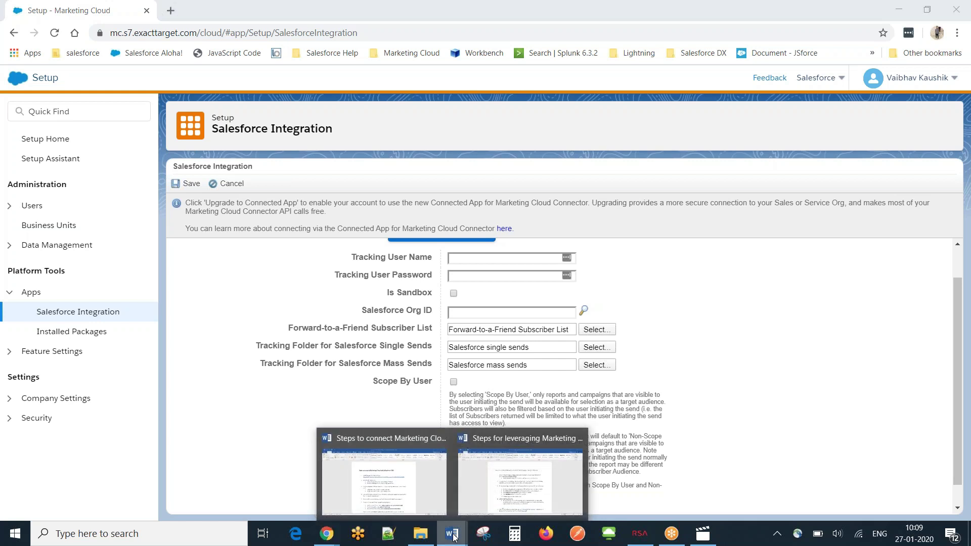
{"action": "left_click", "coordinate": [385, 478]}
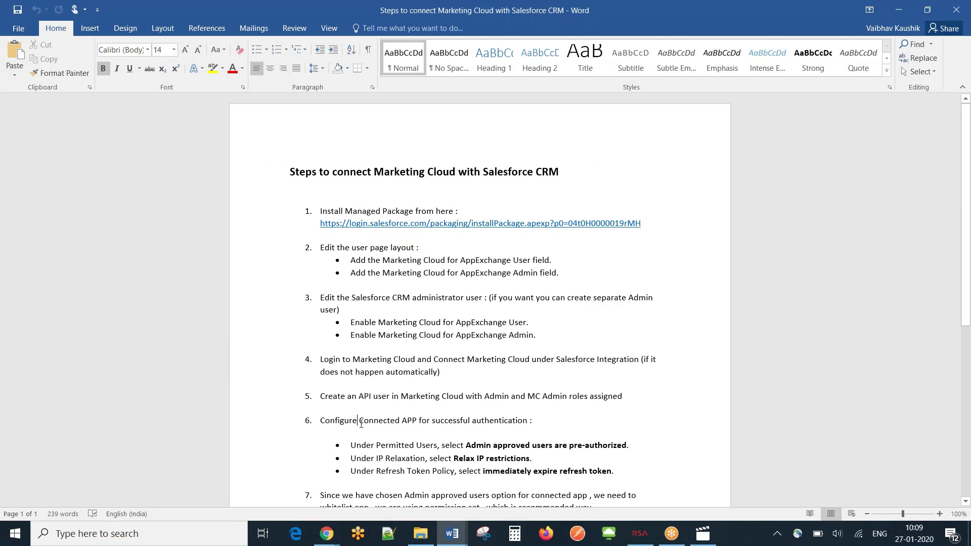
{"action": "left_click_drag", "start_coordinate": [361, 423], "coordinate": [322, 424]}
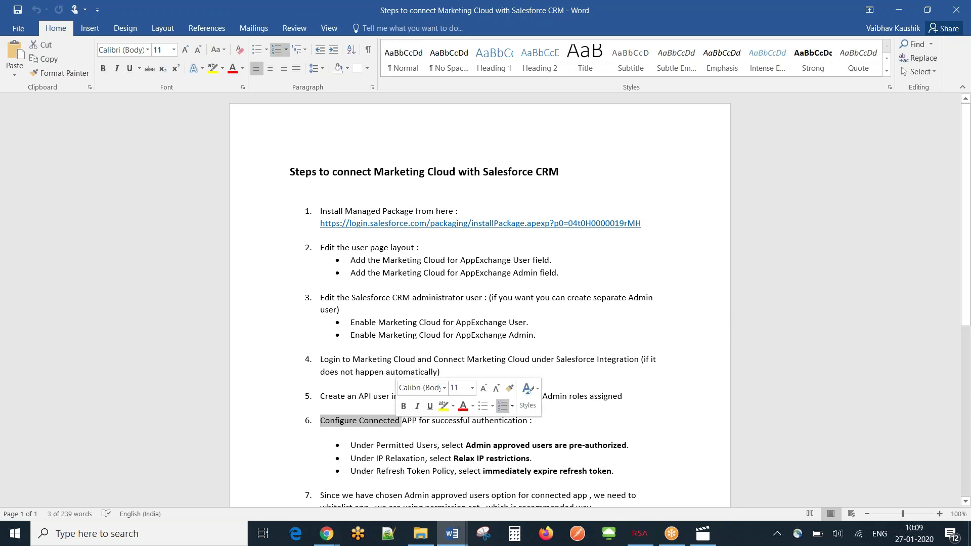
- Return to the Marketing Cloud Salesforce Integration settings and start the upgrade to Connected App
{"action": "left_click", "coordinate": [327, 534]}
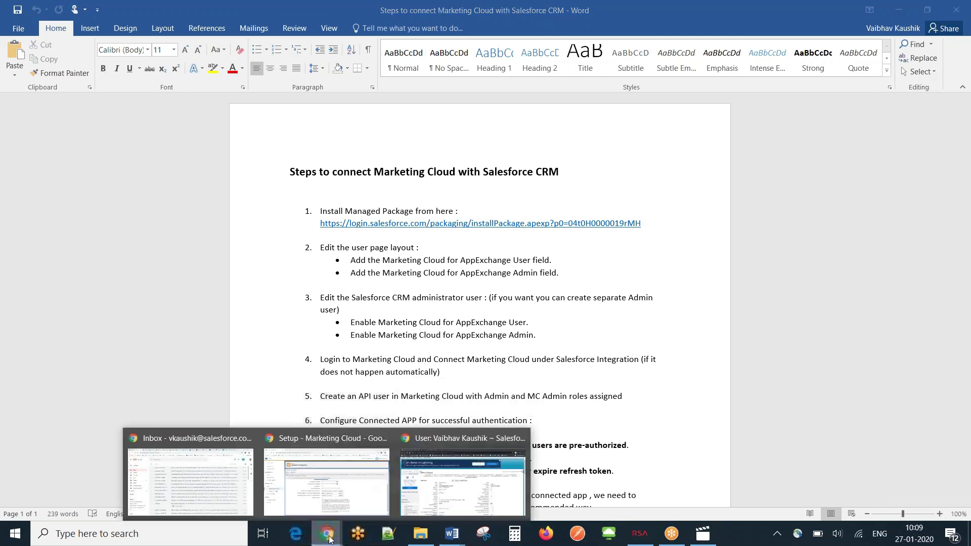
{"action": "left_click", "coordinate": [308, 469]}
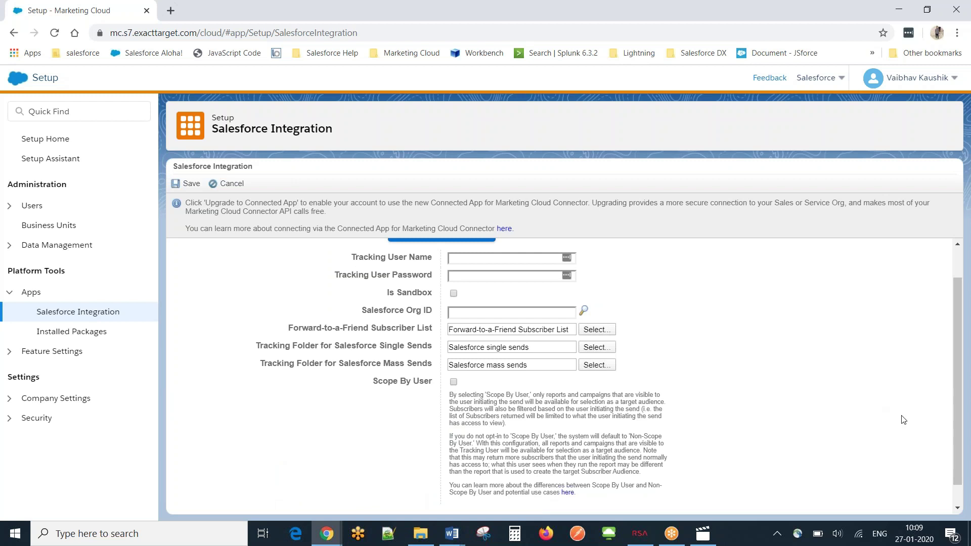
{"action": "left_click_drag", "start_coordinate": [957, 398], "coordinate": [955, 346]}
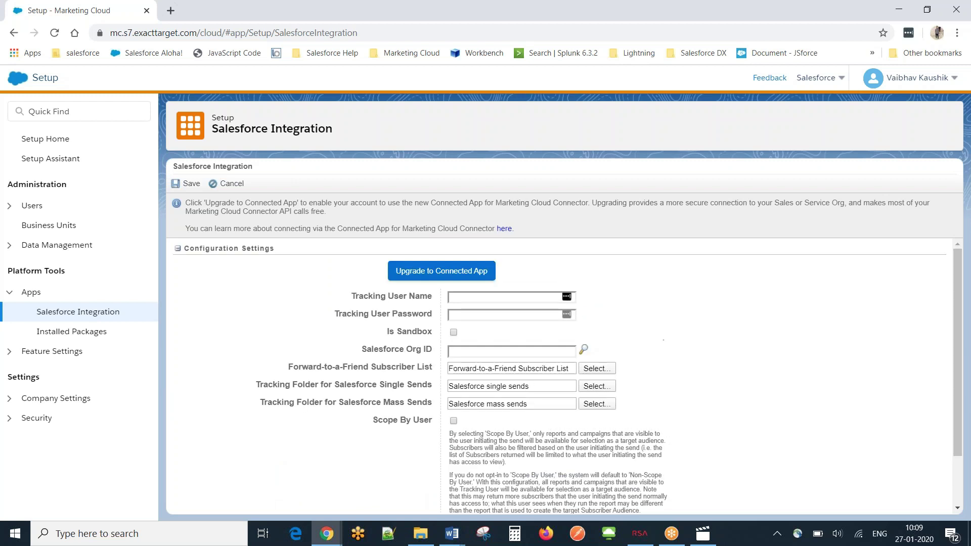
{"action": "left_click", "coordinate": [473, 272]}
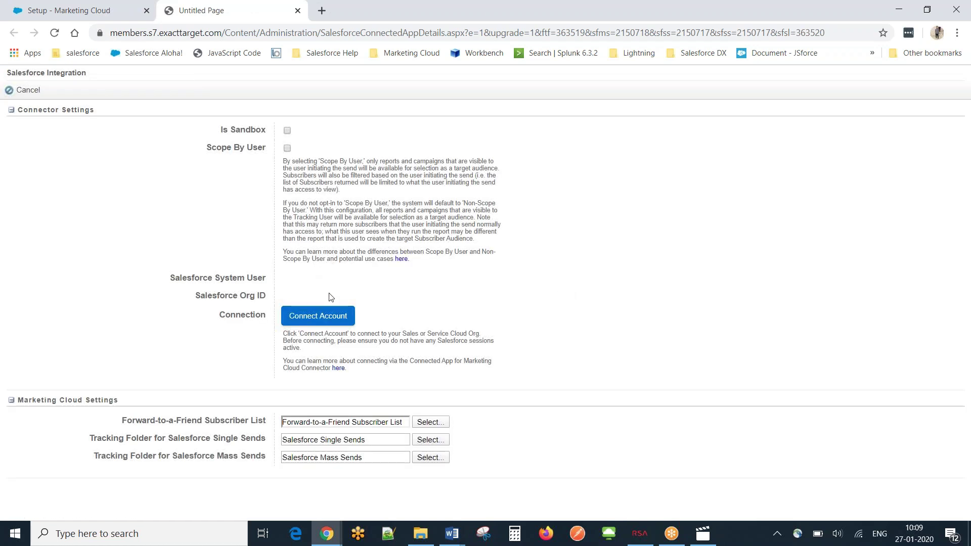
{"action": "left_click", "coordinate": [318, 321]}
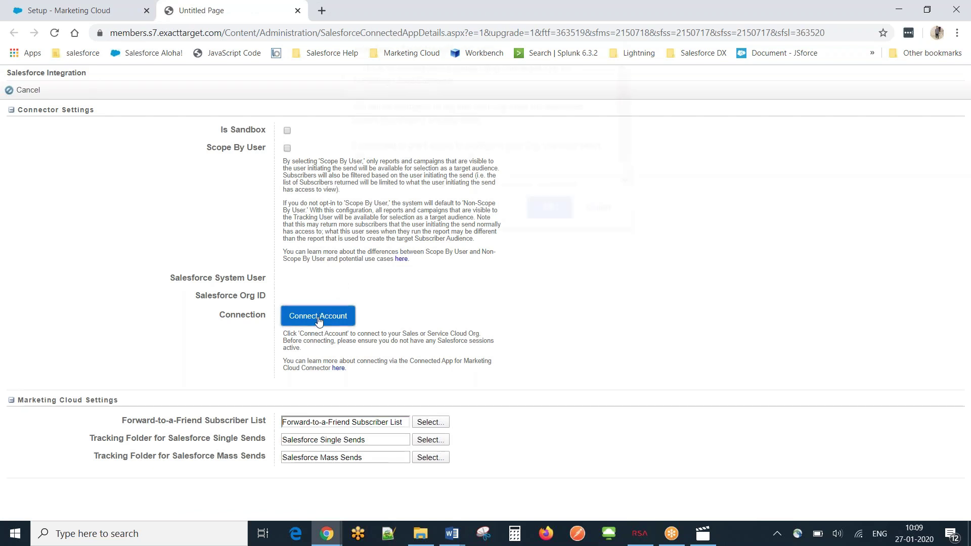
{"action": "left_click_drag", "start_coordinate": [622, 155], "coordinate": [621, 178]}
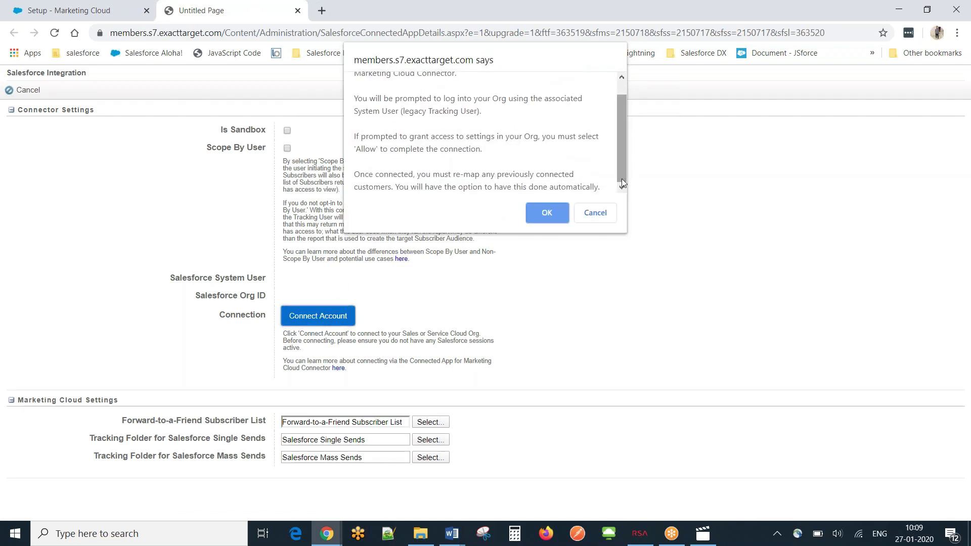
{"action": "left_click", "coordinate": [546, 214]}
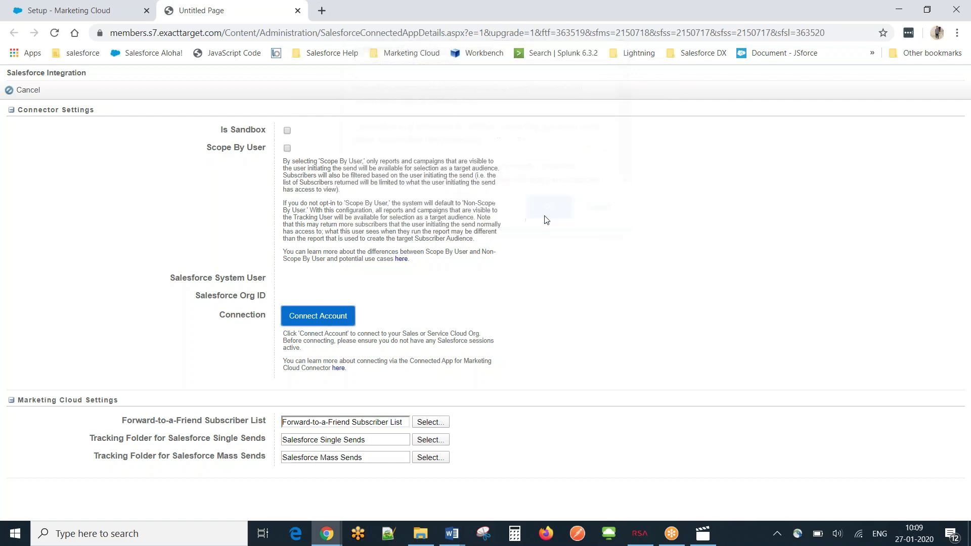
{"action": "left_click", "coordinate": [833, 34]}
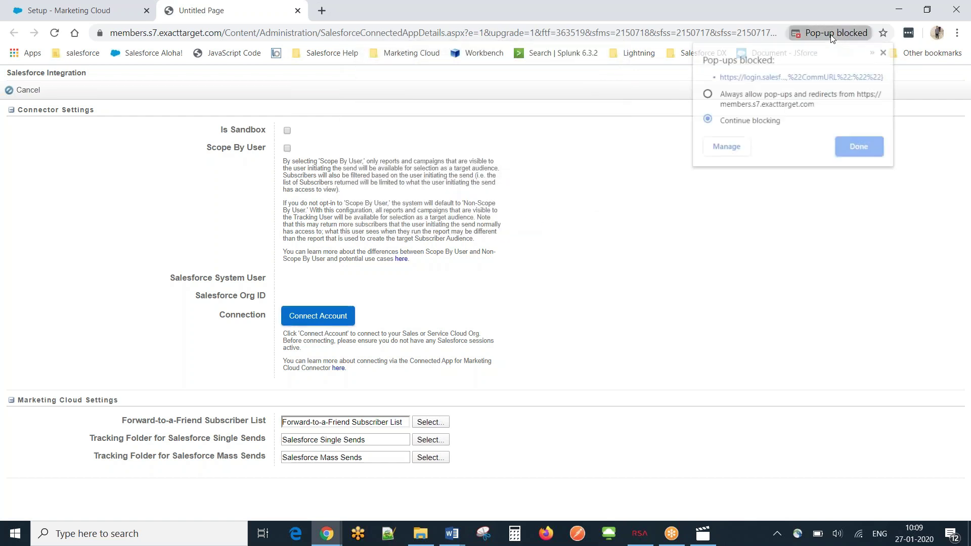
{"action": "left_click", "coordinate": [707, 93]}
{"action": "left_click", "coordinate": [867, 148]}
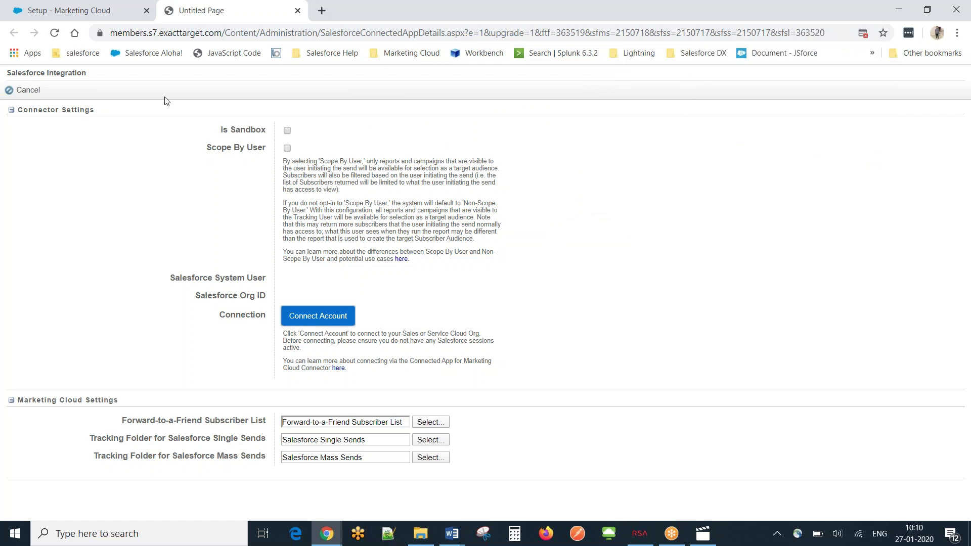
{"action": "left_click", "coordinate": [330, 313]}
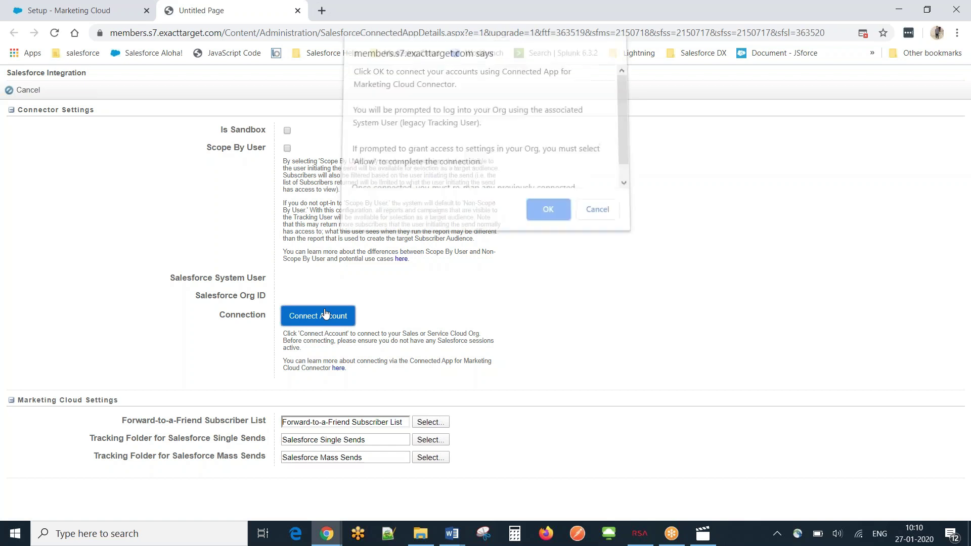
{"action": "left_click", "coordinate": [555, 211]}
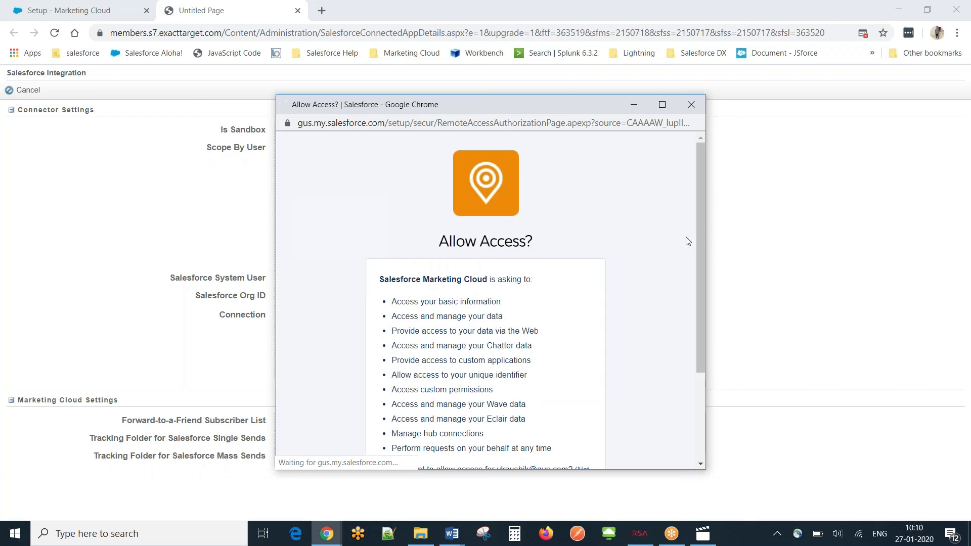
{"action": "left_click_drag", "start_coordinate": [699, 236], "coordinate": [697, 152]}
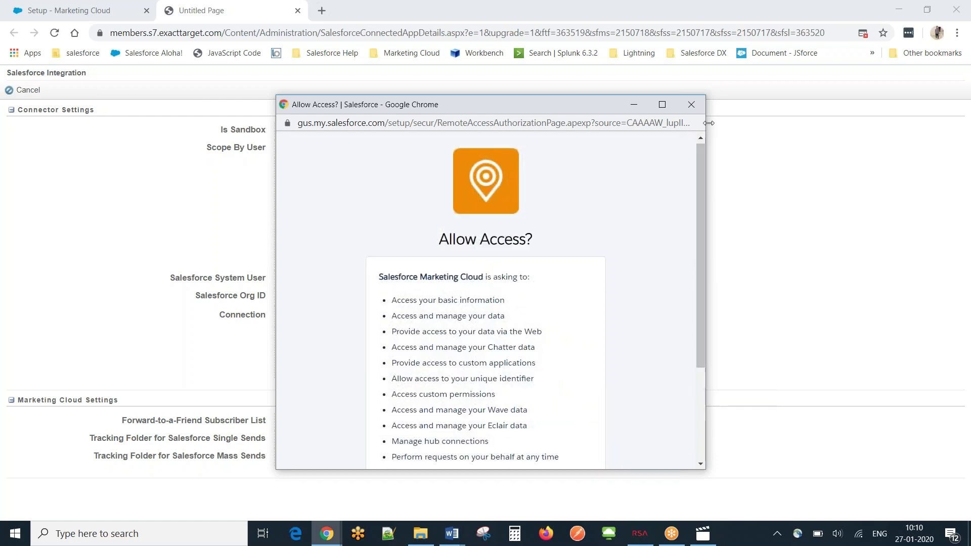
{"action": "left_click", "coordinate": [691, 105]}
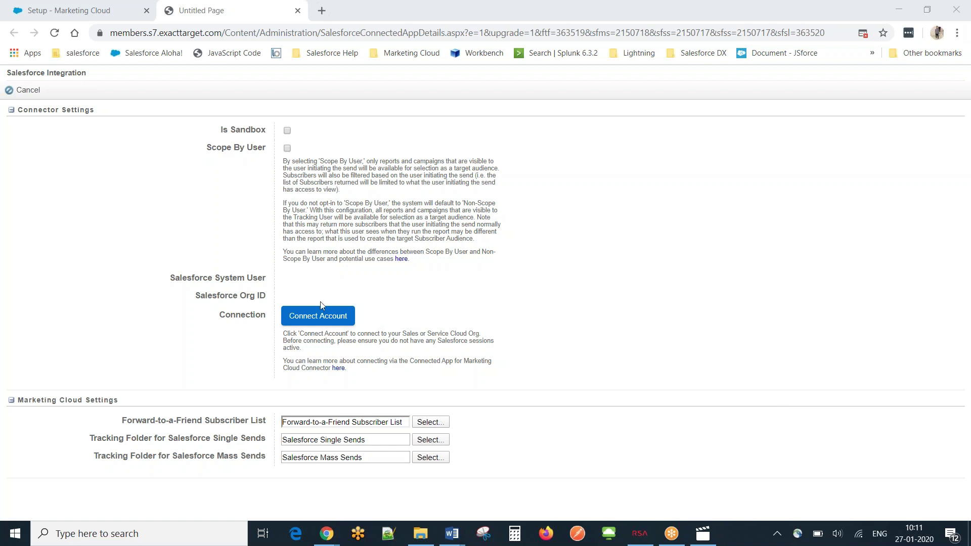
- Start connecting the Salesforce account and fill the login username with the username copied from the Salesforce user record
{"action": "left_click", "coordinate": [321, 318]}
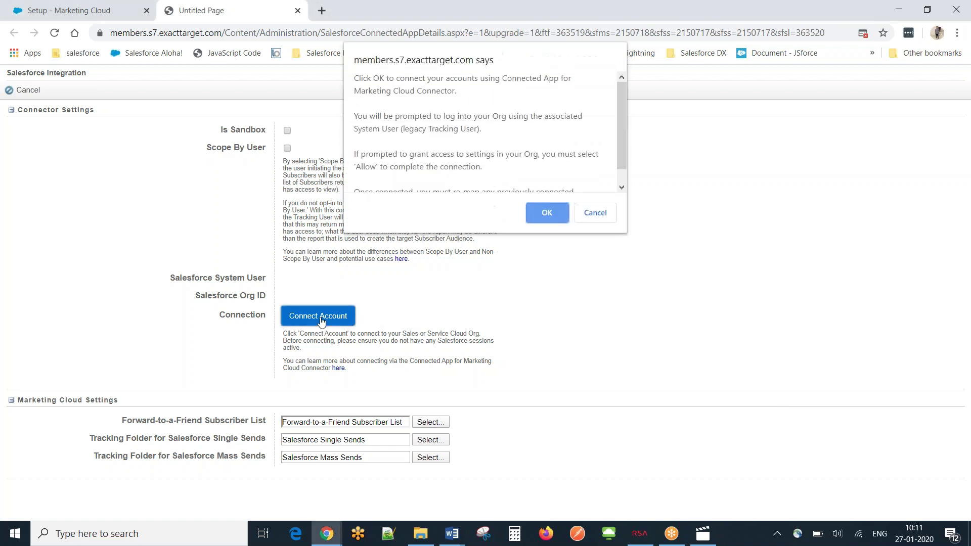
{"action": "left_click", "coordinate": [547, 212]}
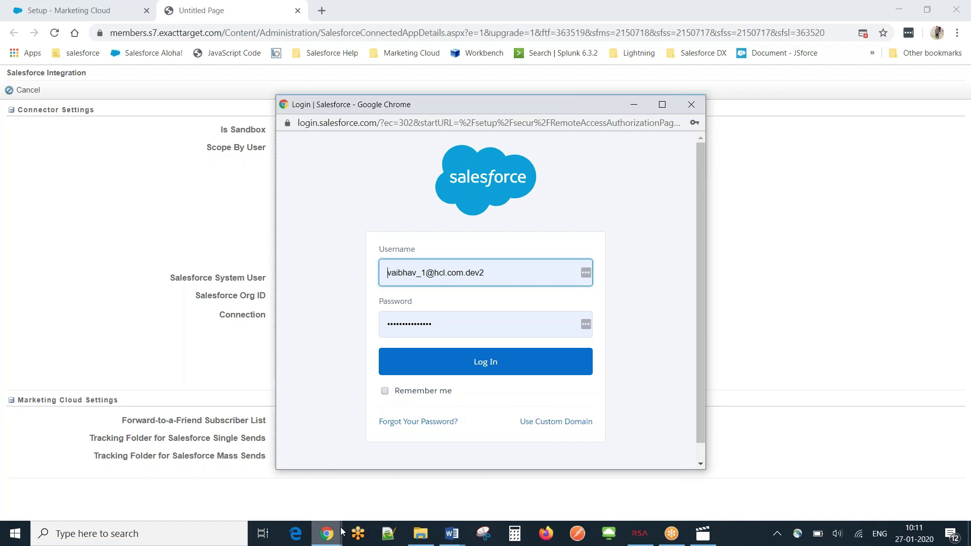
{"action": "mouse_move", "coordinate": [334, 532]}
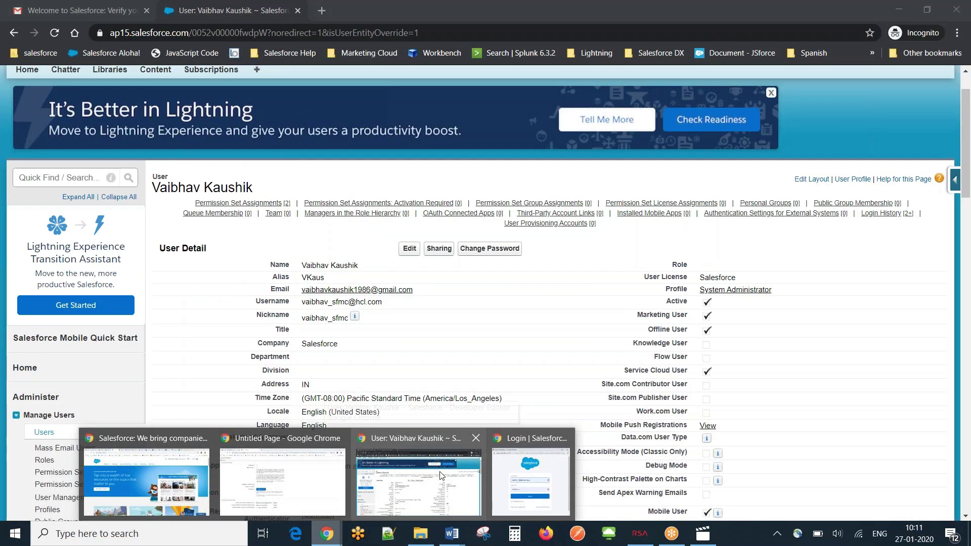
{"action": "left_click", "coordinate": [440, 476]}
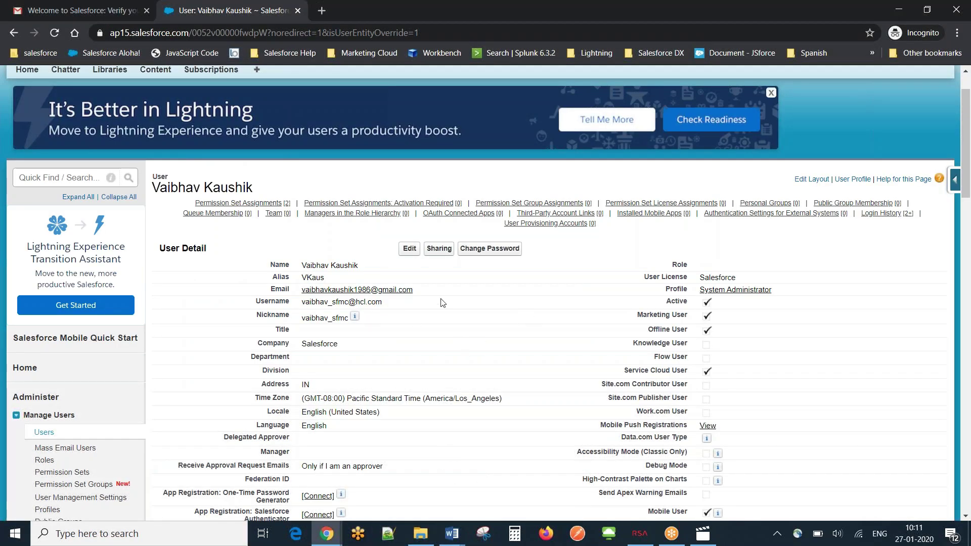
{"action": "left_click_drag", "start_coordinate": [385, 306], "coordinate": [302, 302]}
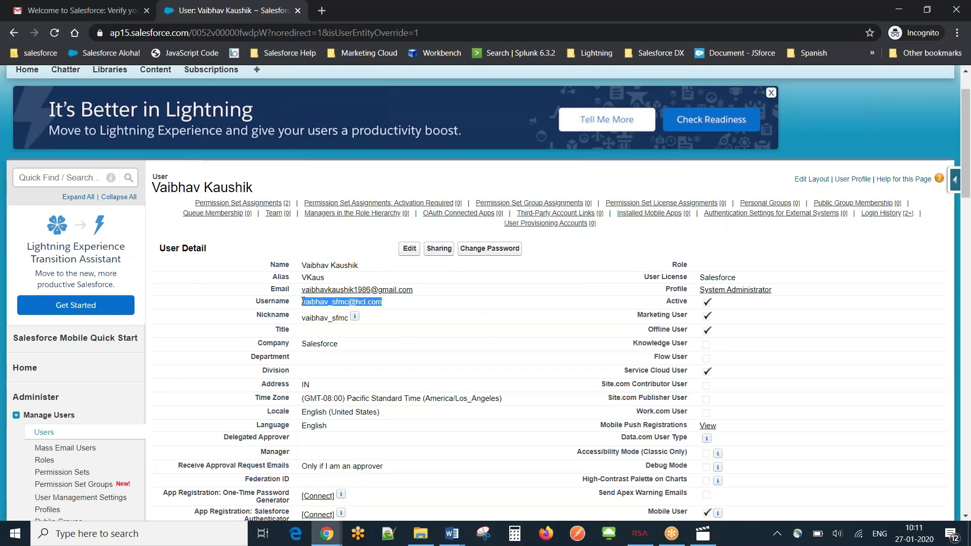
{"action": "key", "text": "ctrl+c"}
{"action": "key", "text": "alt+Tab"}
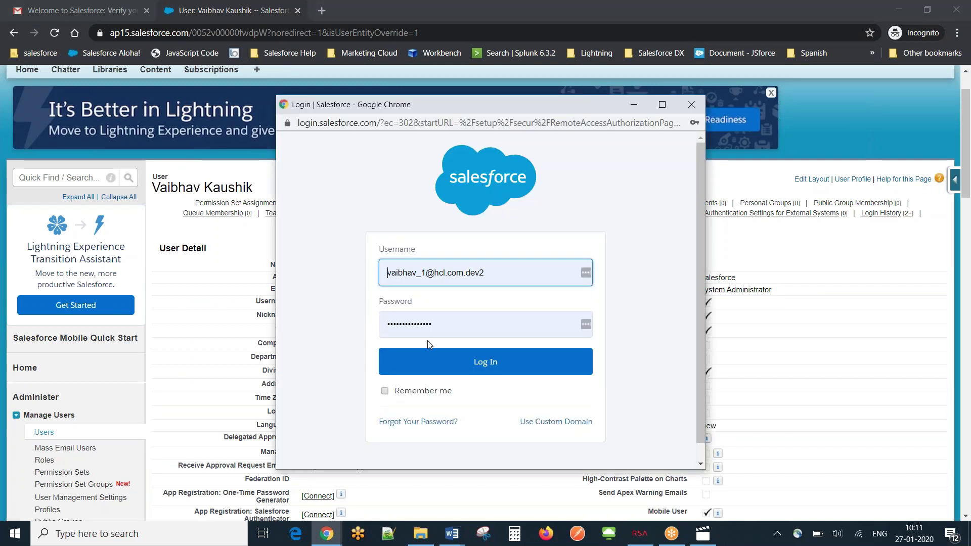
{"action": "left_click", "coordinate": [515, 280]}
{"action": "key", "text": "ctrl+a"}
{"action": "key", "text": "ctrl+v"}
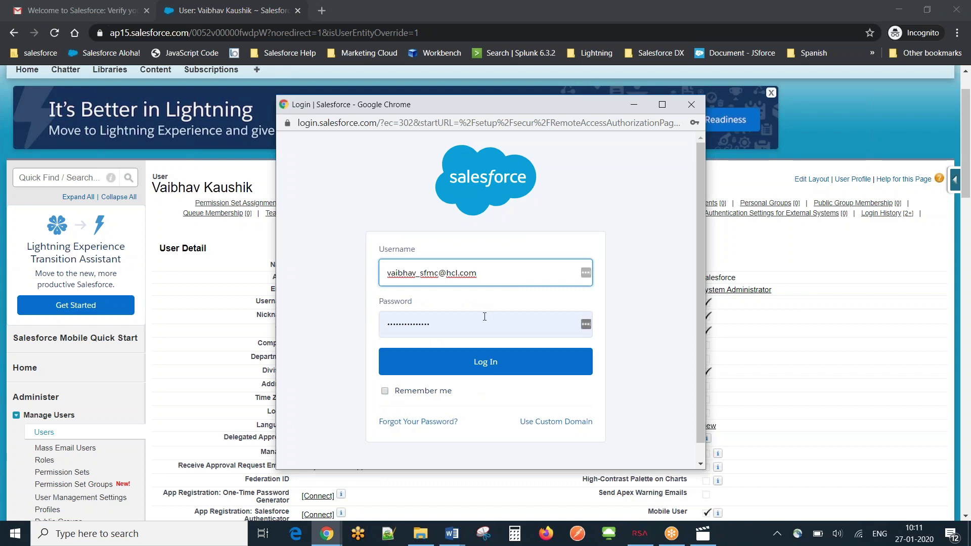
- Enter the account password to log in to Salesforce and allow Salesforce Marketing Cloud the requested access
{"action": "left_click", "coordinate": [484, 317]}
{"action": "key", "text": "ctrl+a"}
{"action": "type", "text": "••••••••"}
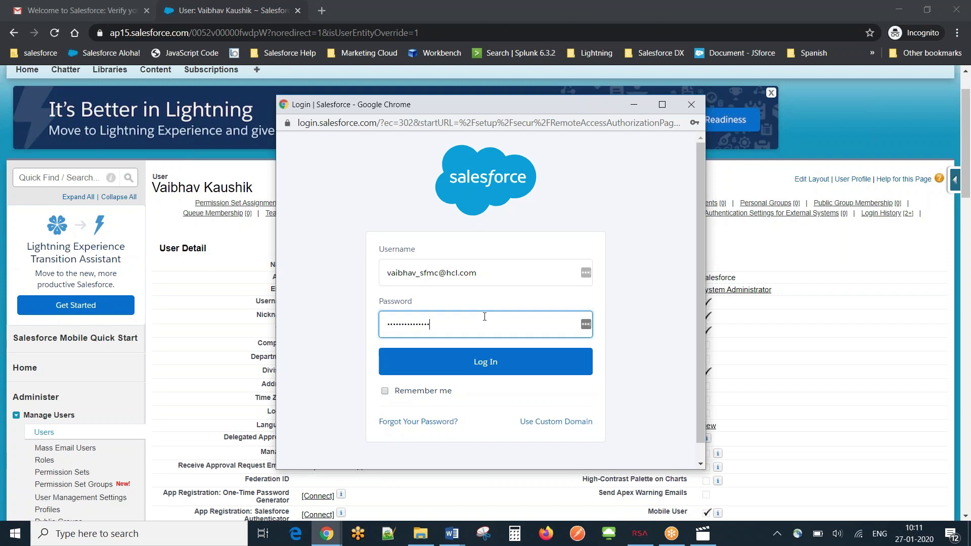
{"action": "left_click", "coordinate": [500, 365]}
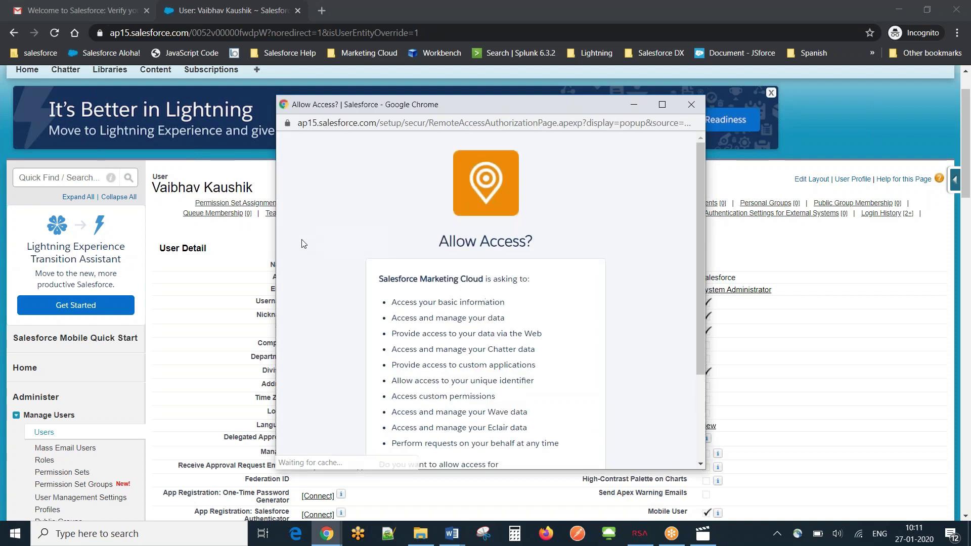
{"action": "left_click_drag", "start_coordinate": [702, 296], "coordinate": [692, 368]}
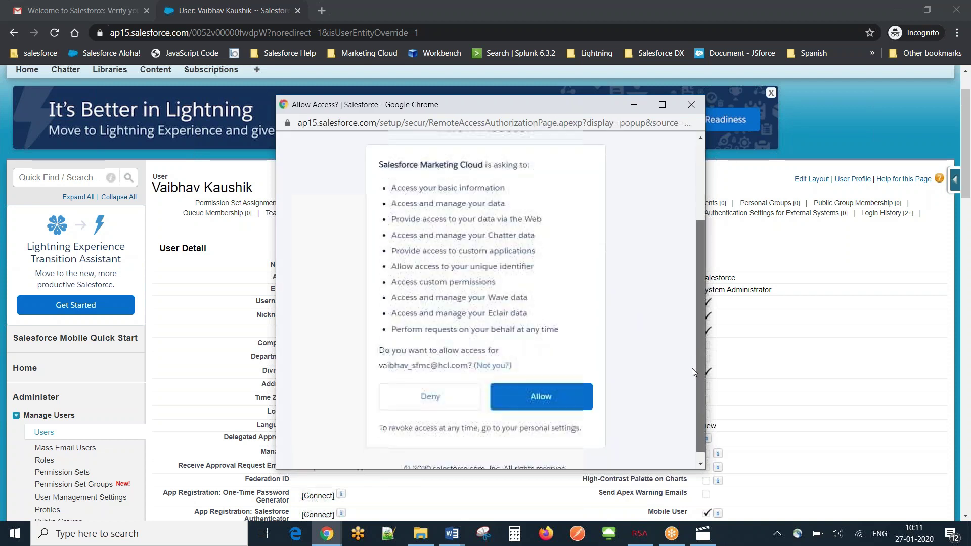
{"action": "left_click", "coordinate": [531, 399]}
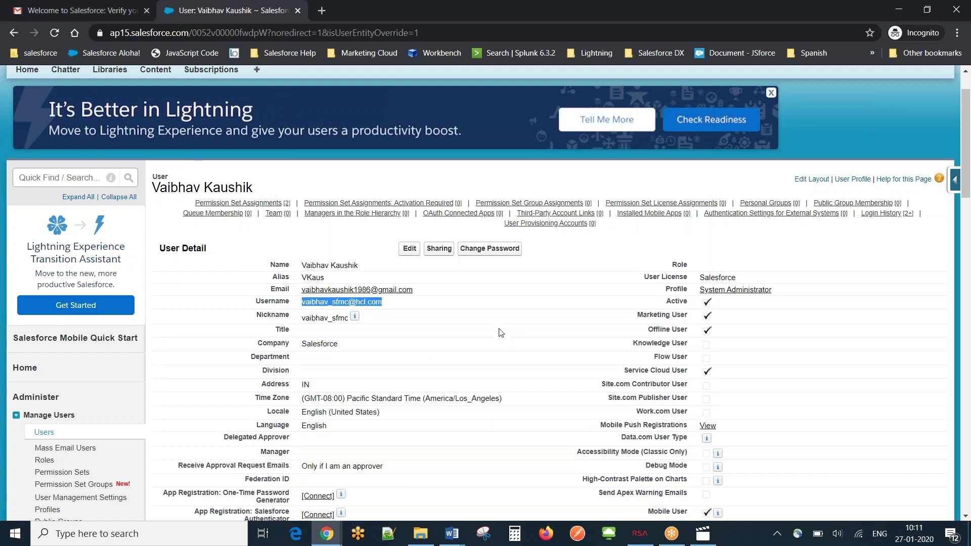
- Return to the Salesforce Integration page and check the connection status and Salesforce Org ID
{"action": "key", "text": "alt+Tab"}
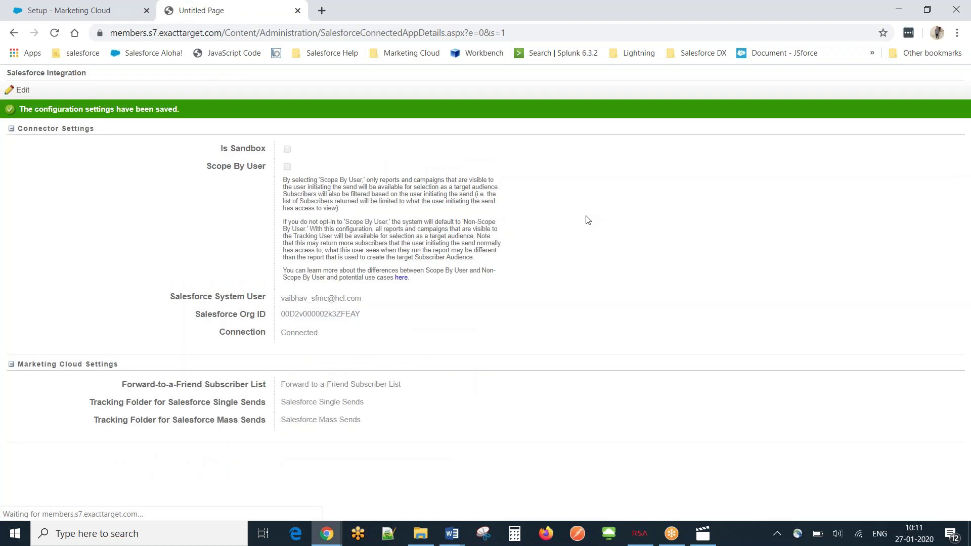
{"action": "left_click_drag", "start_coordinate": [326, 338], "coordinate": [254, 340]}
{"action": "left_click", "coordinate": [326, 330]}
{"action": "double_click", "coordinate": [320, 316]}
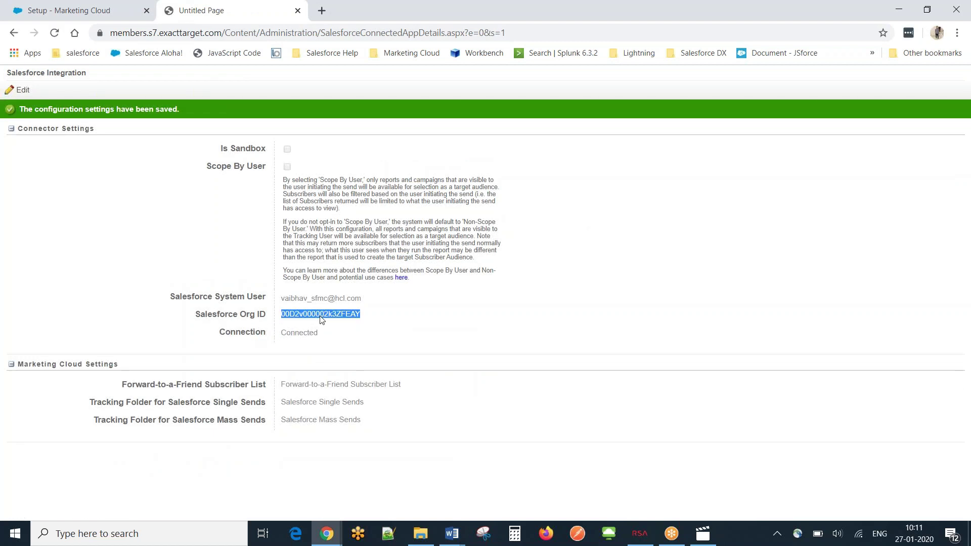
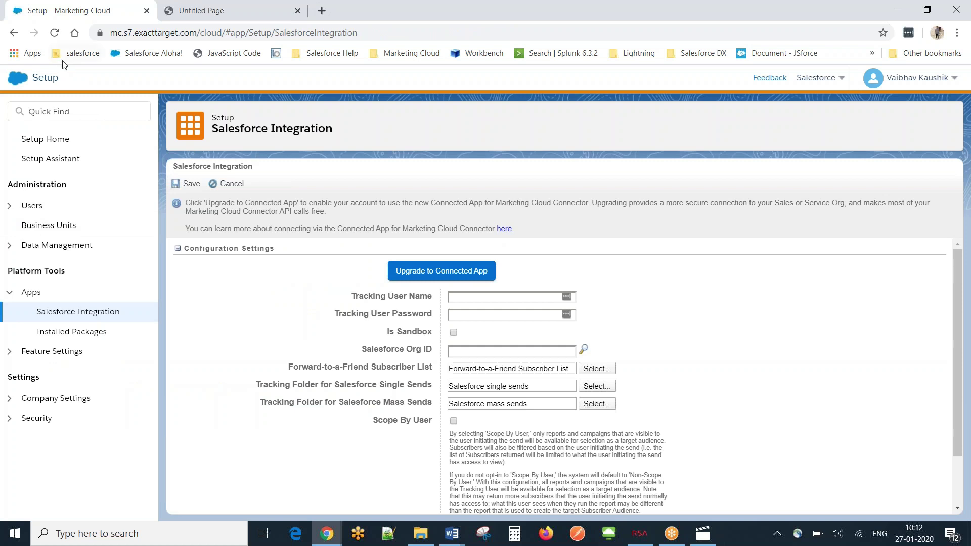
- Start a new user under Users in Marketing Cloud Setup and fill in the user's name and reply email address
{"action": "left_click", "coordinate": [10, 206]}
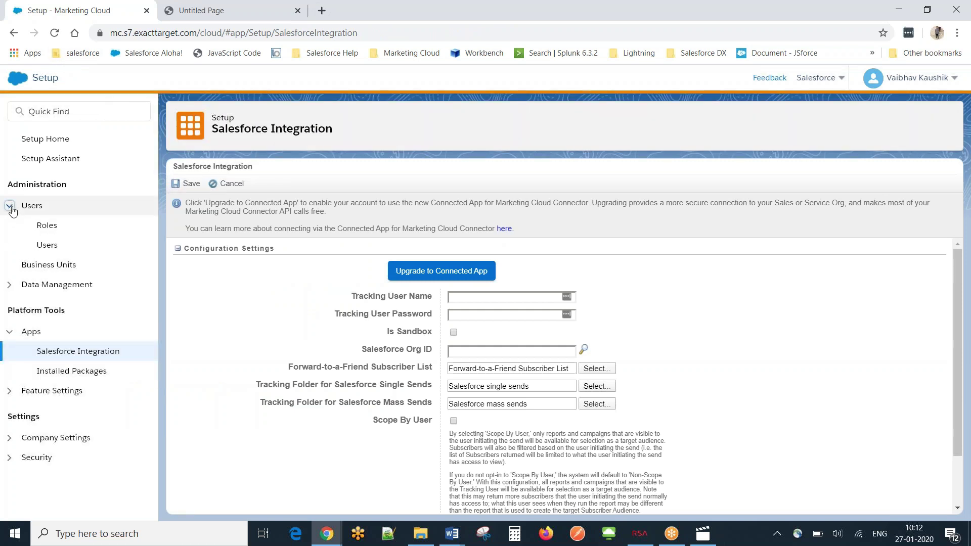
{"action": "left_click", "coordinate": [47, 245]}
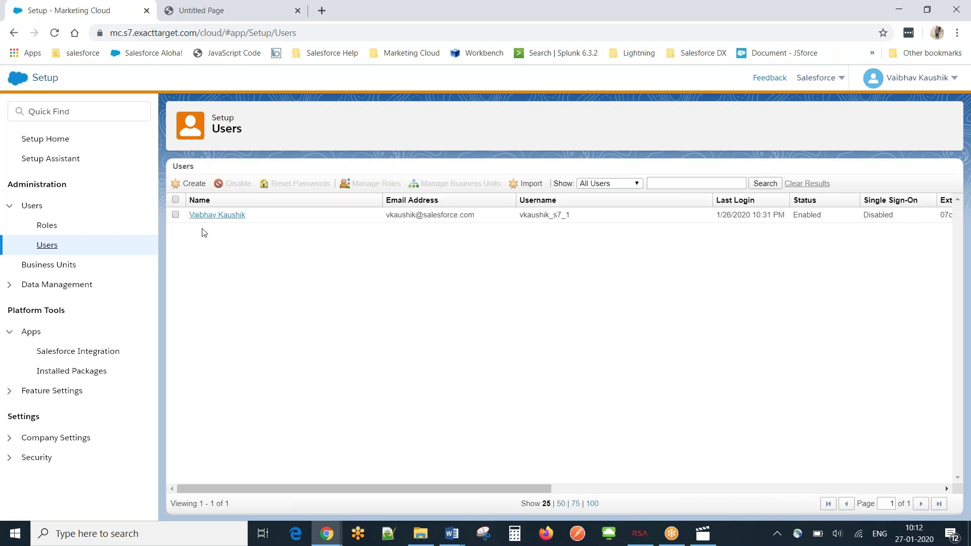
{"action": "left_click", "coordinate": [190, 184]}
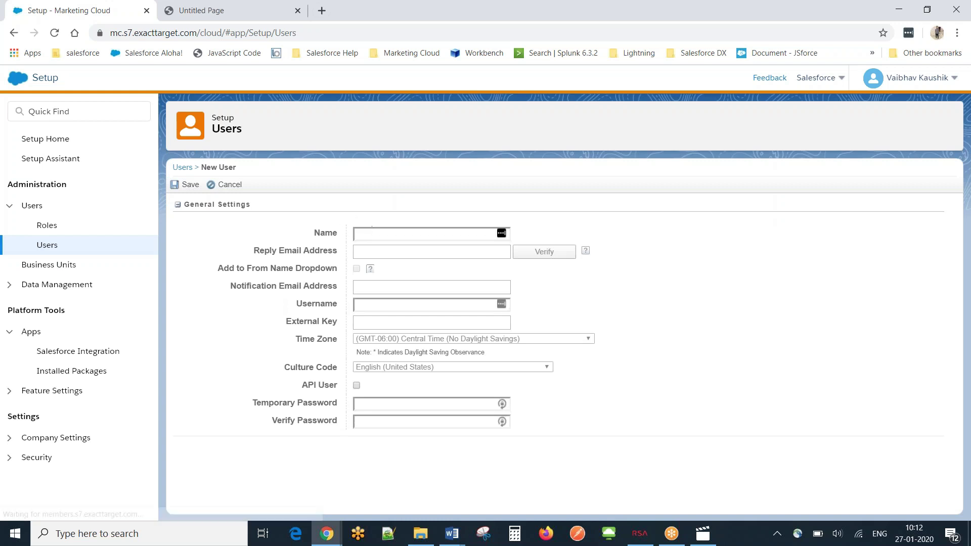
{"action": "left_click", "coordinate": [377, 234]}
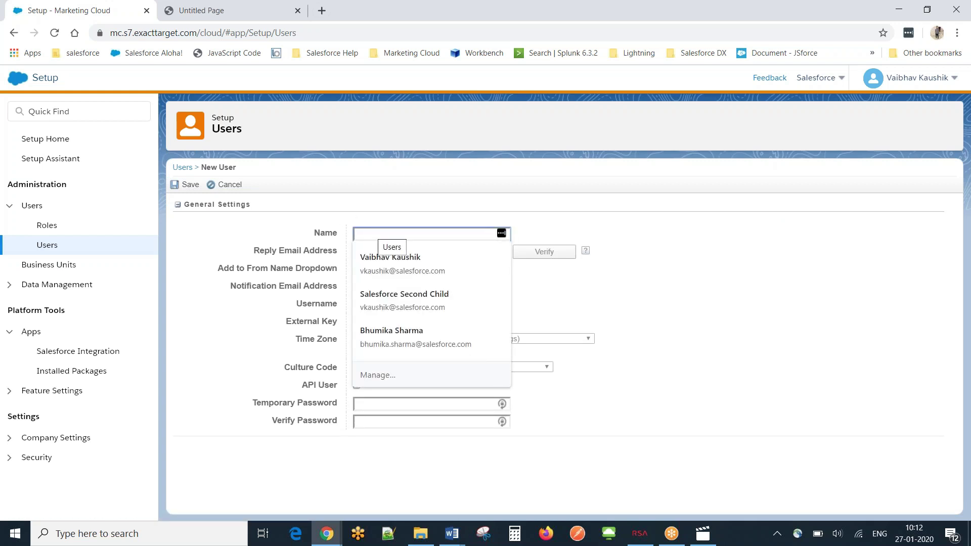
{"action": "type", "text": "Vaibhav API"}
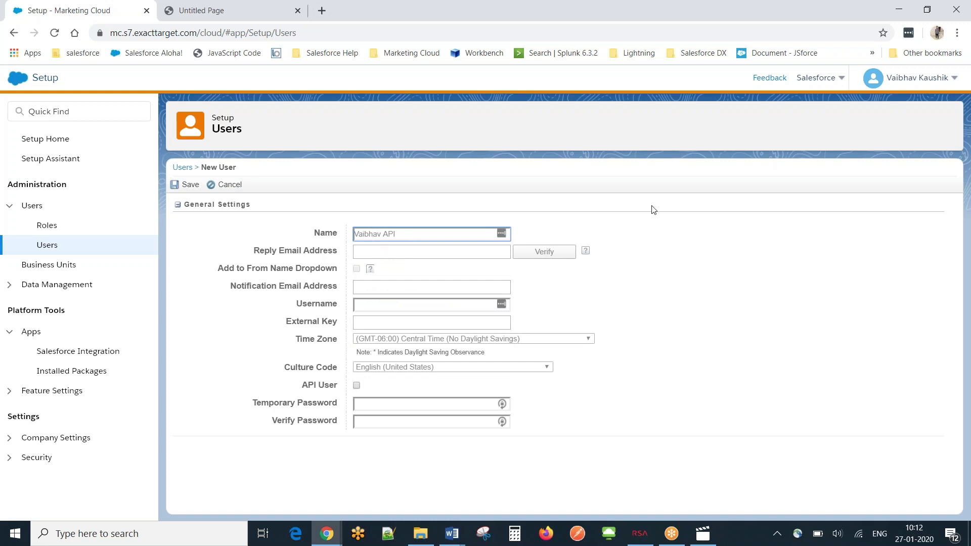
{"action": "left_click", "coordinate": [653, 210]}
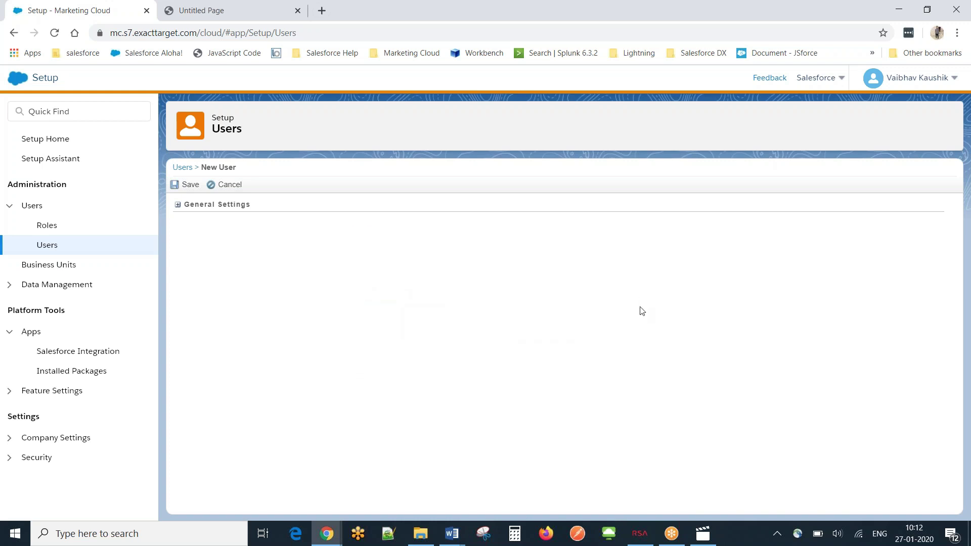
{"action": "left_click", "coordinate": [178, 205]}
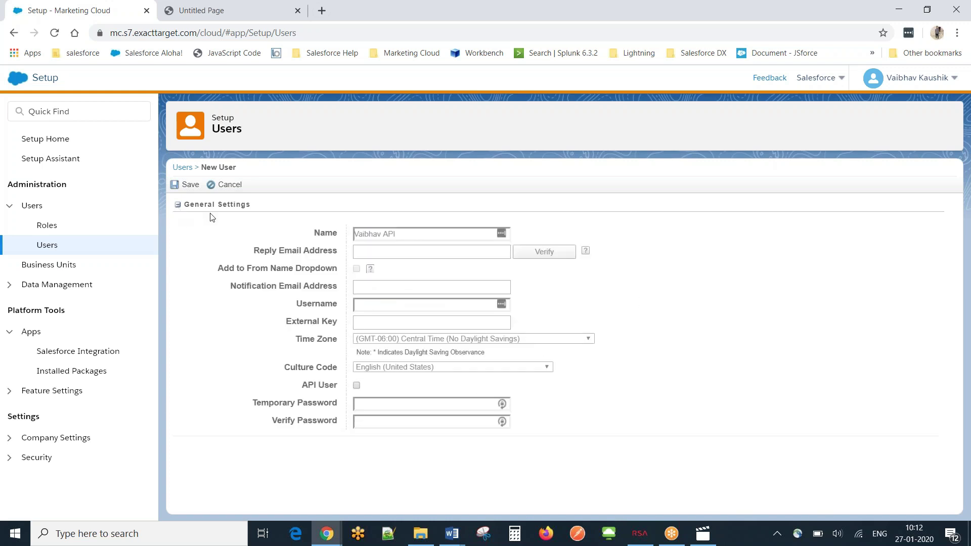
{"action": "left_click", "coordinate": [400, 252]}
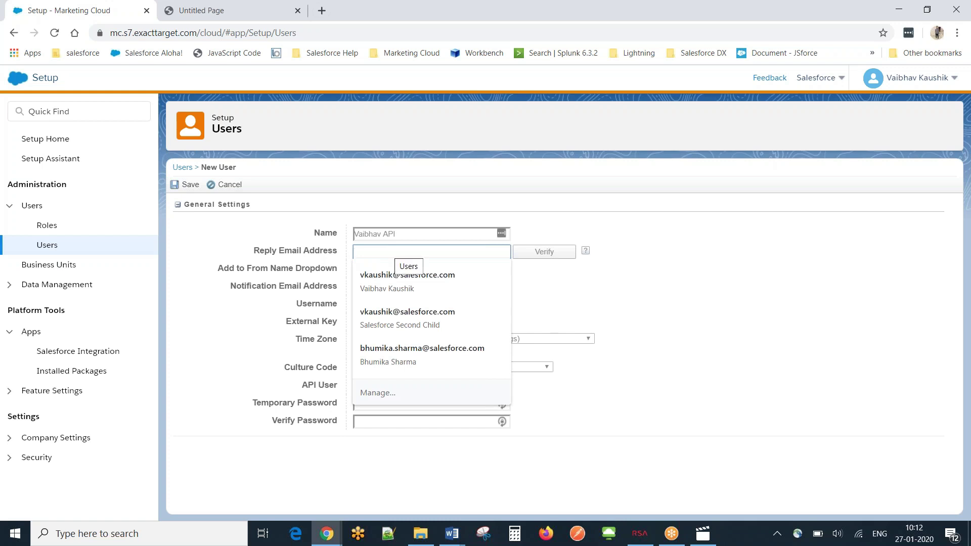
{"action": "left_click", "coordinate": [389, 280]}
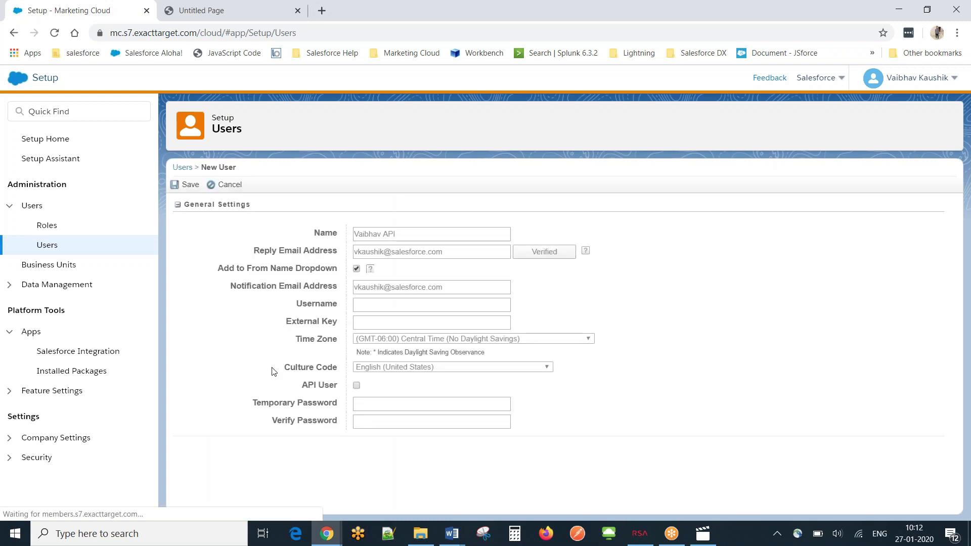
- Turn off Add to From Name Dropdown for the new user, enter the username and leave the External Key blank
{"action": "left_click", "coordinate": [383, 305]}
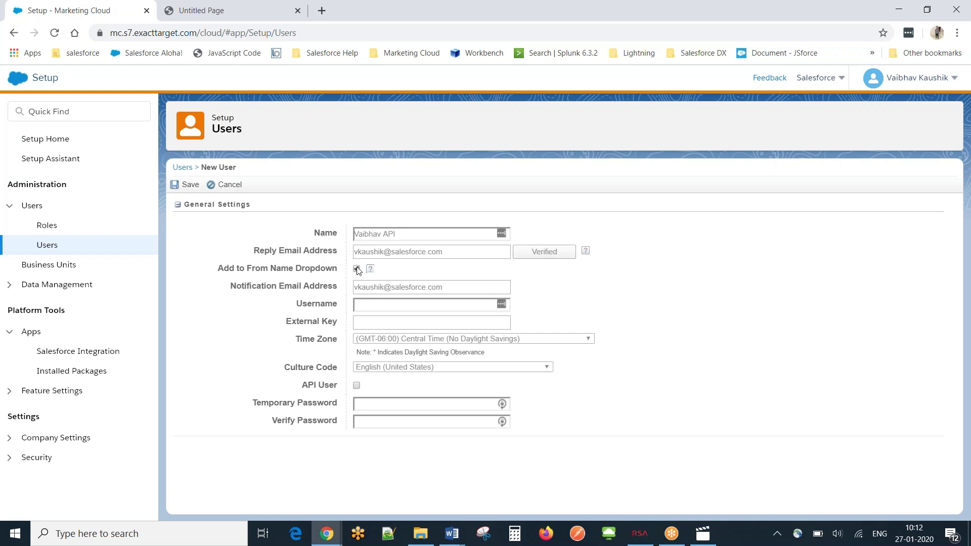
{"action": "left_click", "coordinate": [374, 304]}
{"action": "type", "text": "vaibhav"}
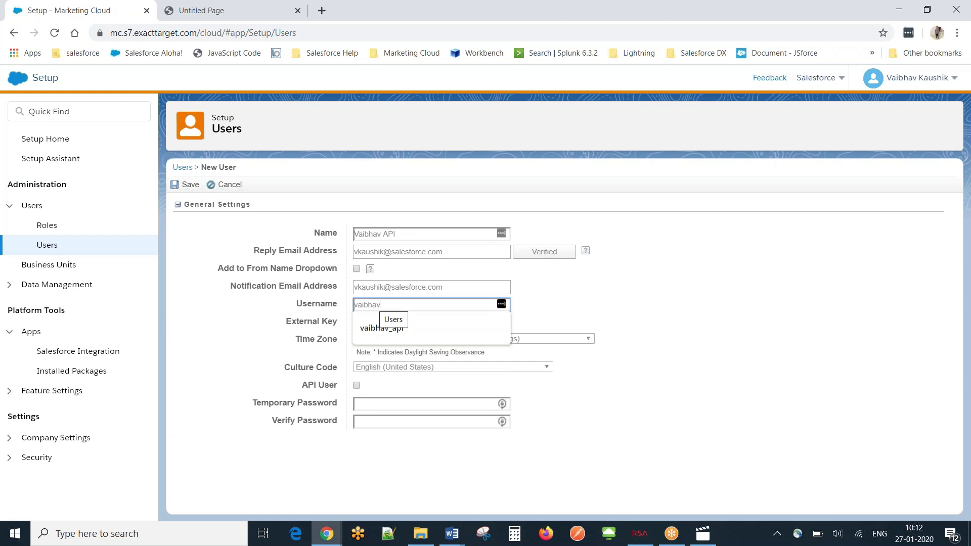
{"action": "key", "text": "Down"}
{"action": "key", "text": "Return"}
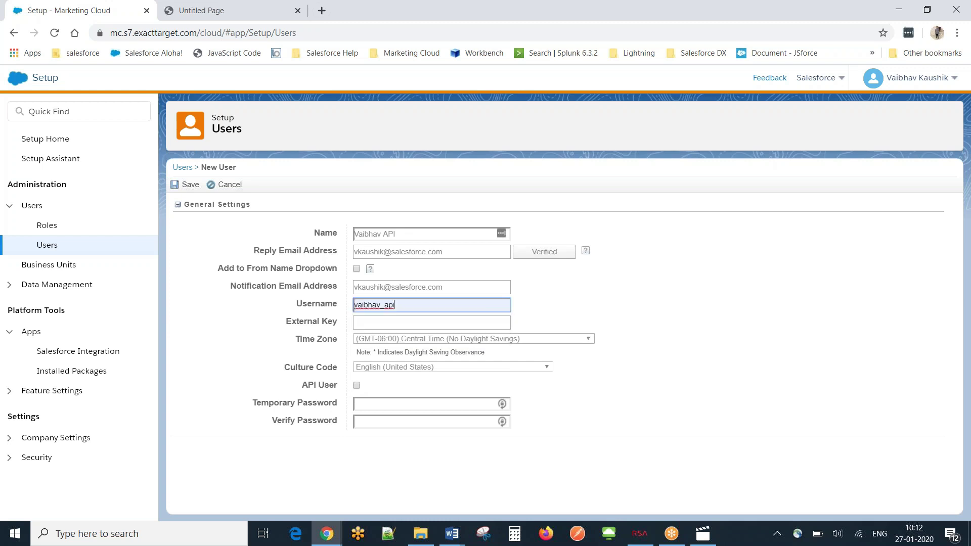
{"action": "left_click", "coordinate": [397, 324]}
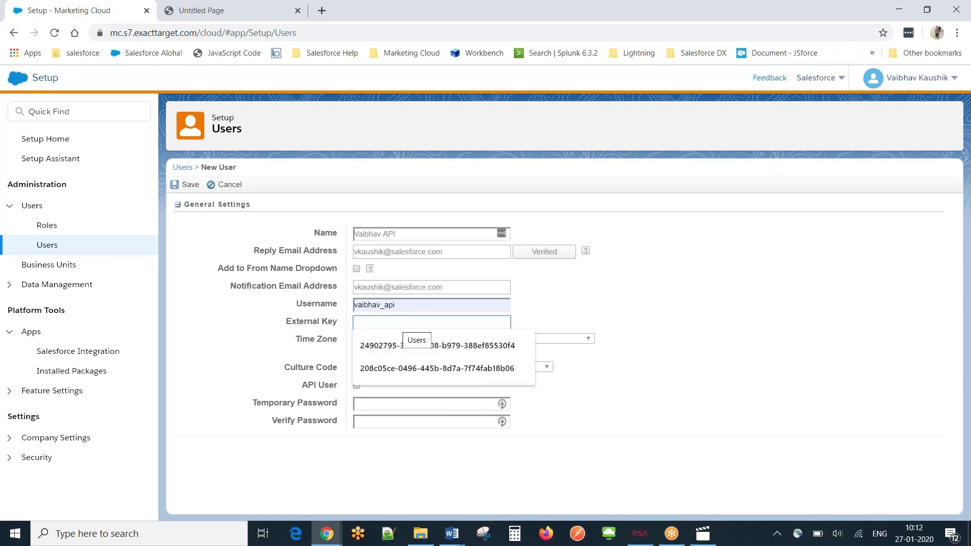
{"action": "left_click", "coordinate": [660, 283]}
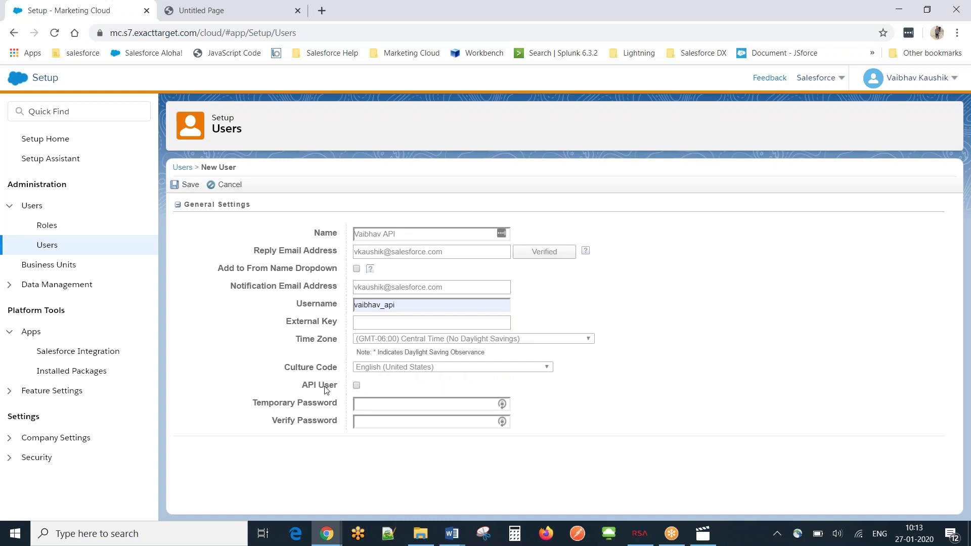
- Mark the new user as an API User, enter and verify the temporary password, and save the user
{"action": "left_click", "coordinate": [357, 386]}
{"action": "left_click", "coordinate": [387, 440]}
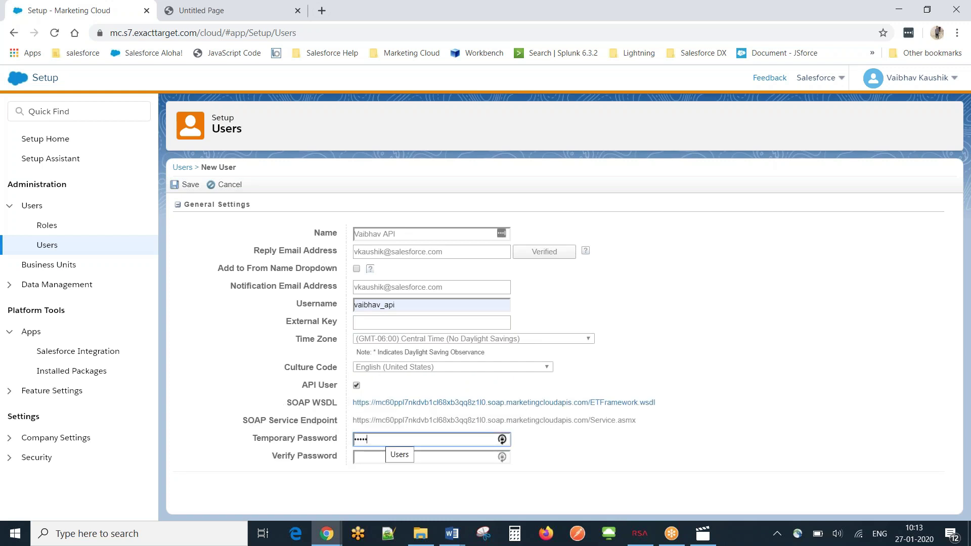
{"action": "key", "text": "Tab"}
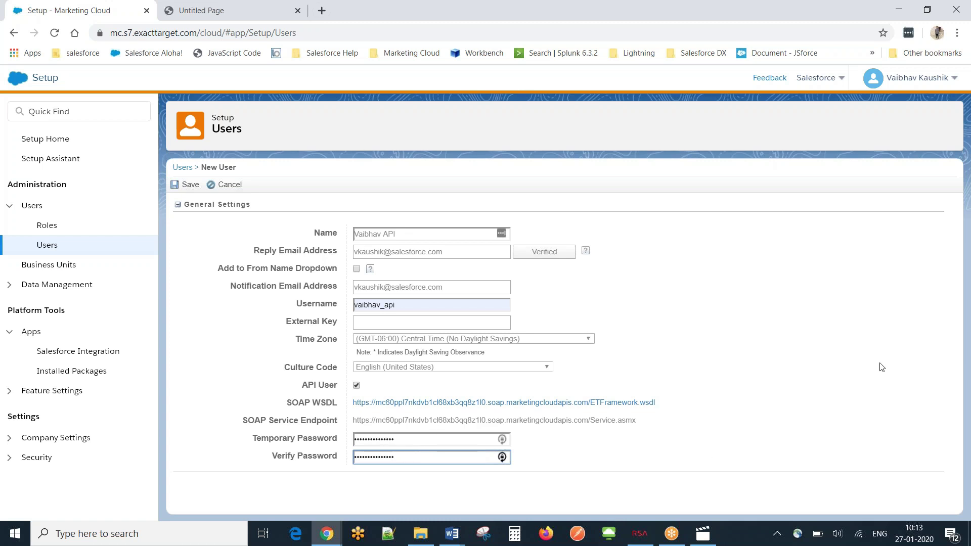
{"action": "left_click", "coordinate": [189, 183]}
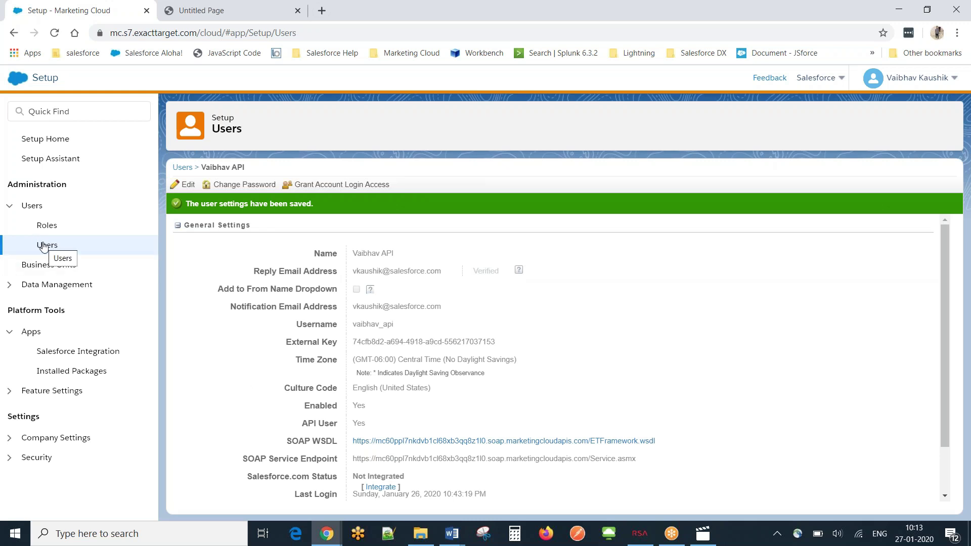
- Assign the Administrator and Marketing Cloud Administrator roles to the new API user and save them
{"action": "left_click", "coordinate": [181, 168]}
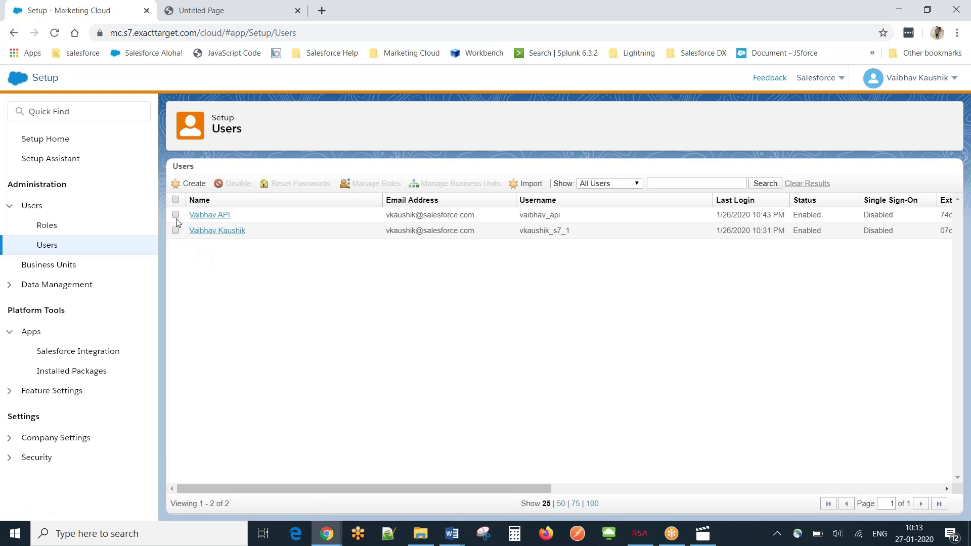
{"action": "left_click", "coordinate": [175, 215]}
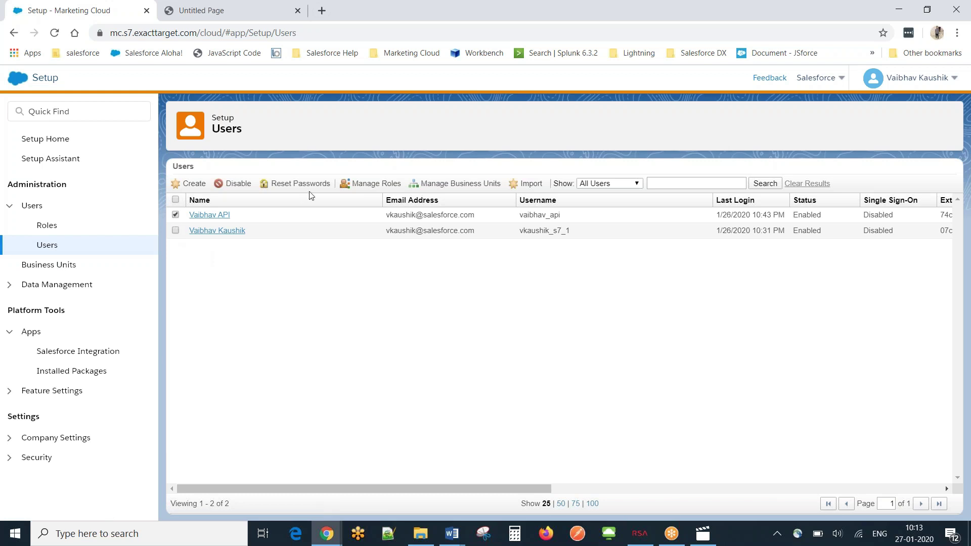
{"action": "left_click", "coordinate": [370, 183]}
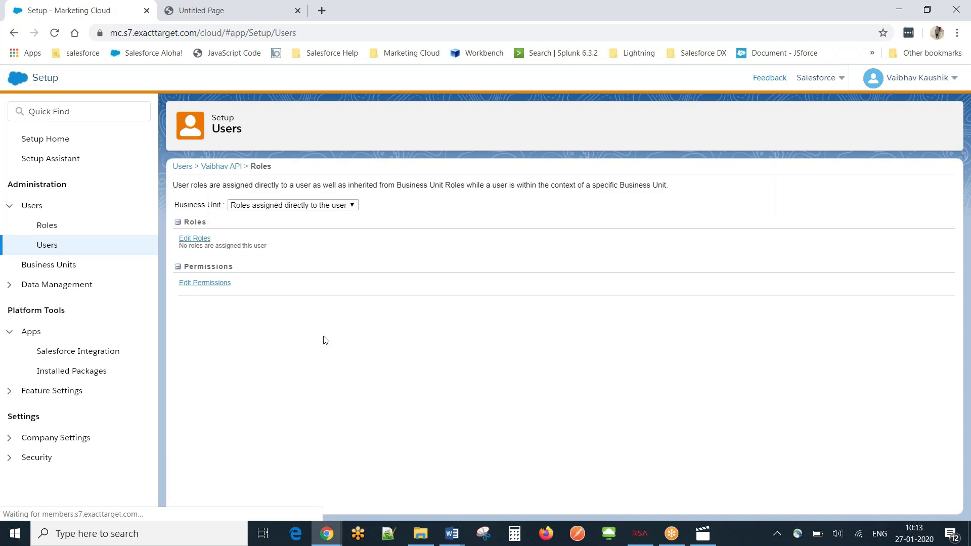
{"action": "left_click", "coordinate": [195, 238]}
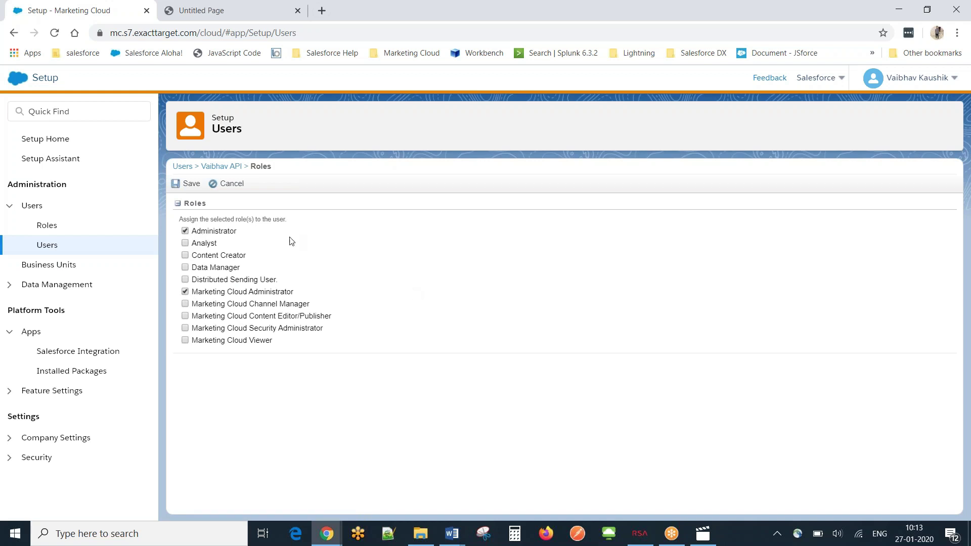
{"action": "left_click", "coordinate": [189, 184]}
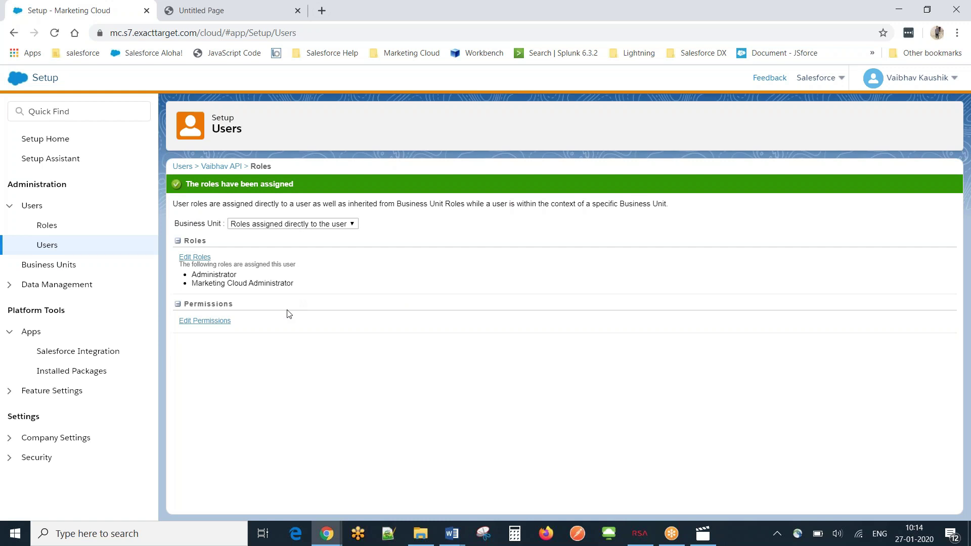
- Return to the API user's details, check the Salesforce.com Status and open its Salesforce.com integration settings
{"action": "left_click", "coordinate": [212, 168]}
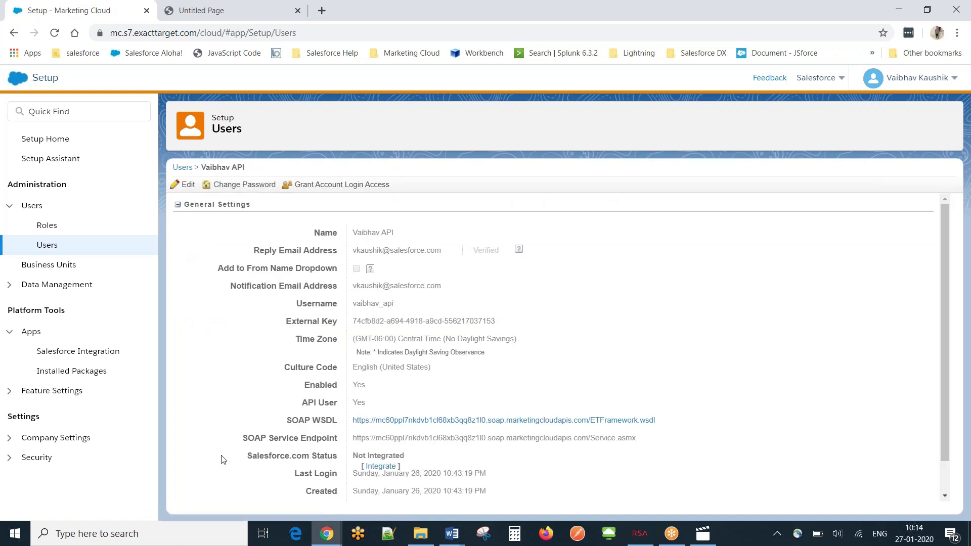
{"action": "left_click_drag", "start_coordinate": [246, 458], "coordinate": [343, 465]}
{"action": "left_click", "coordinate": [591, 472]}
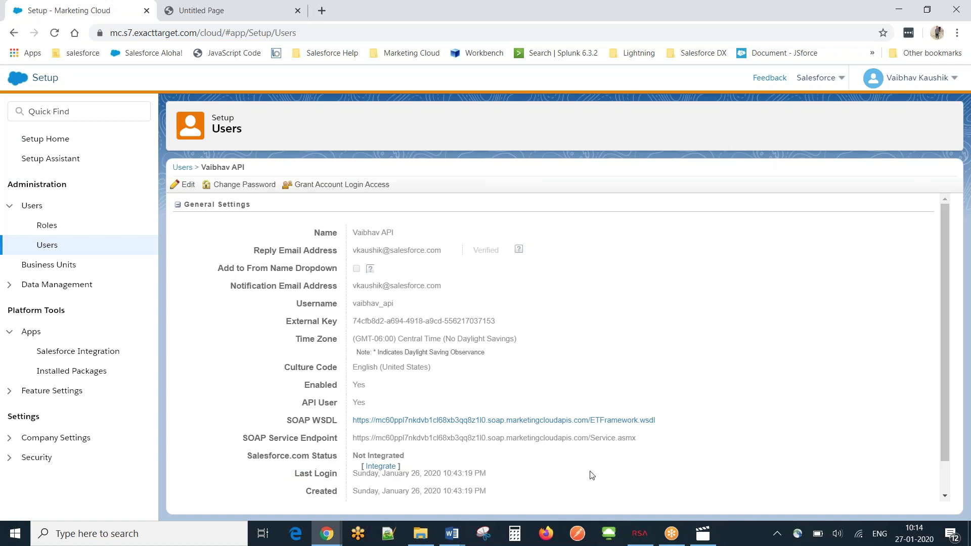
{"action": "left_click", "coordinate": [380, 466]}
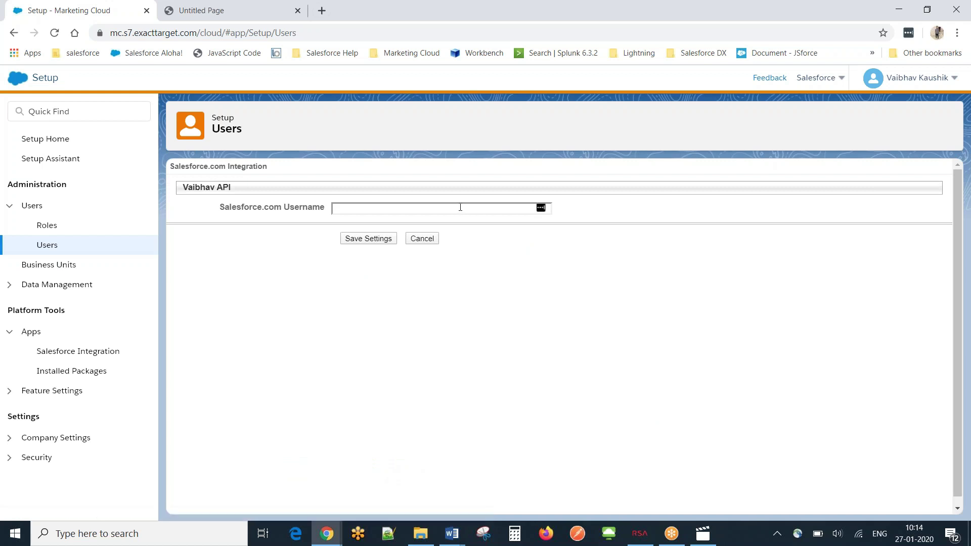
{"action": "left_click", "coordinate": [461, 208]}
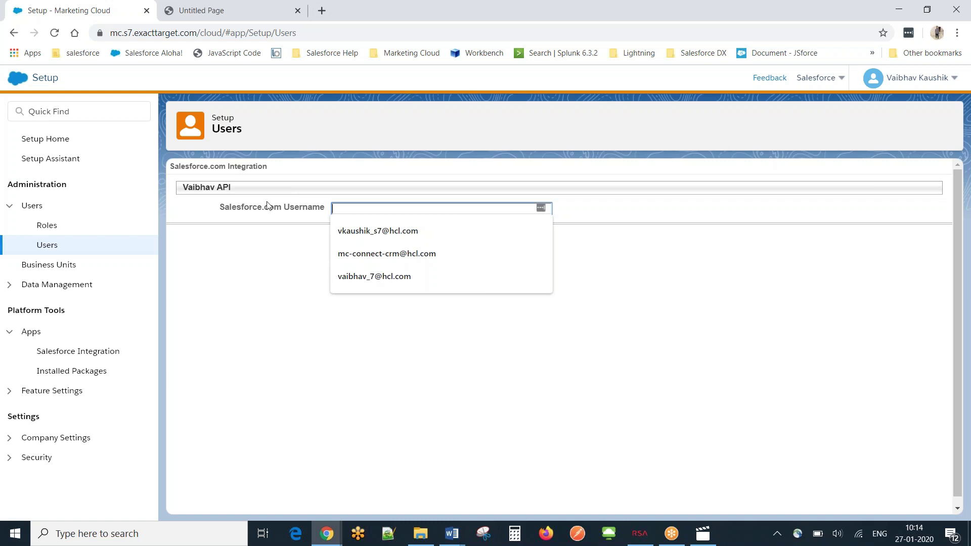
{"action": "left_click", "coordinate": [247, 300]}
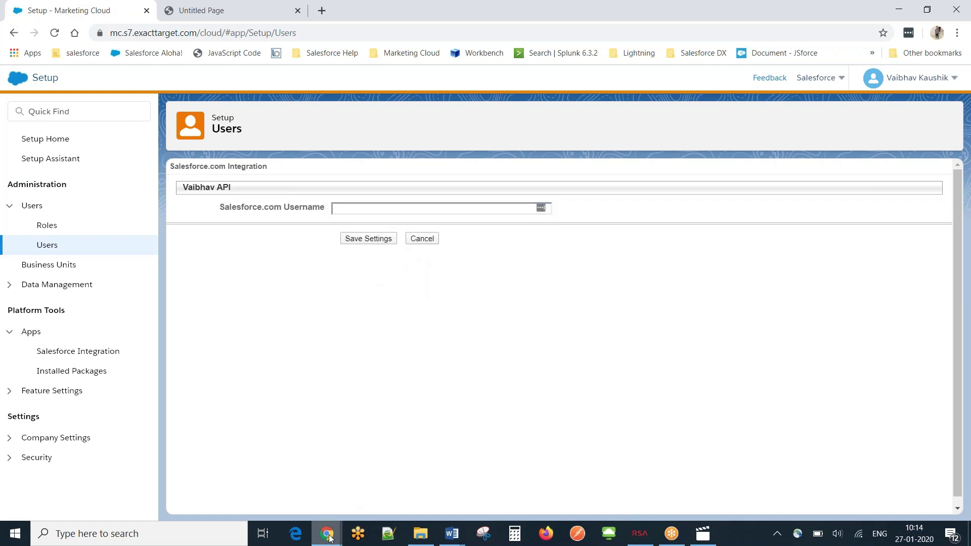
- Copy the administrator's username from the Salesforce CRM user page, enter it as the Salesforce.com Username and try to save the integration
{"action": "mouse_move", "coordinate": [327, 533]}
{"action": "left_click", "coordinate": [444, 478]}
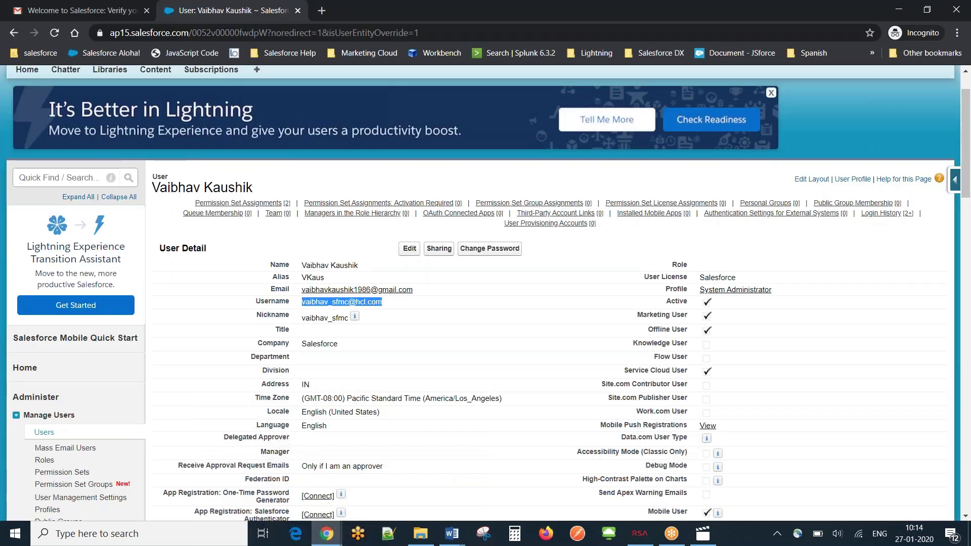
{"action": "right_click", "coordinate": [327, 307]}
{"action": "left_click", "coordinate": [350, 314]}
{"action": "key", "text": "alt+Tab"}
{"action": "left_click", "coordinate": [416, 208]}
{"action": "key", "text": "ctrl+v"}
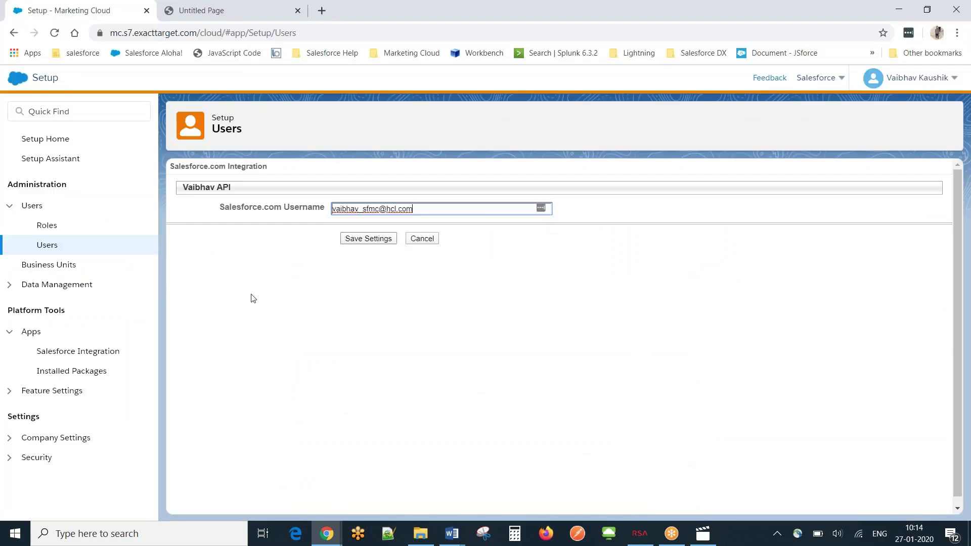
{"action": "left_click", "coordinate": [366, 240]}
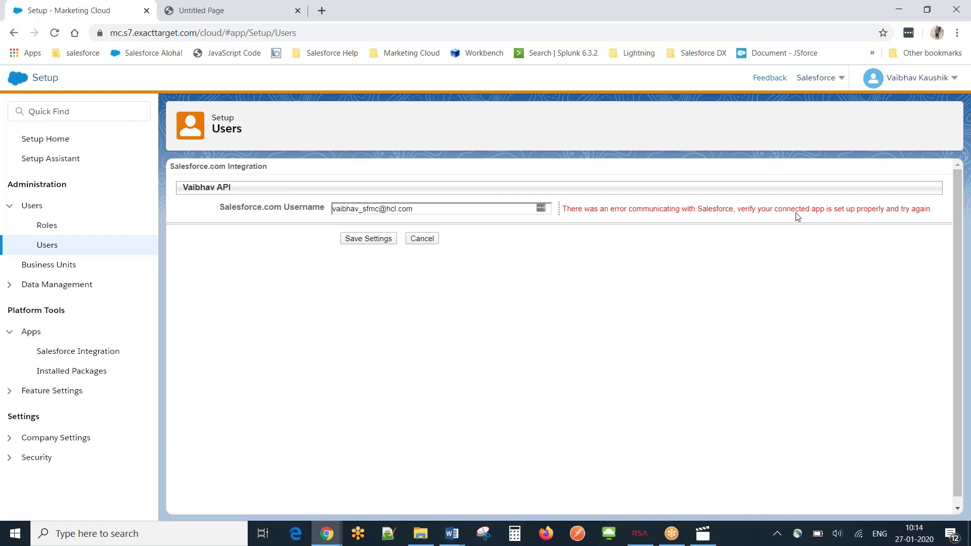
- Switch to Salesforce CRM, find Connected Apps in Setup and open the Salesforce Marketing Cloud app's details at its OAuth policies
{"action": "left_click", "coordinate": [328, 537]}
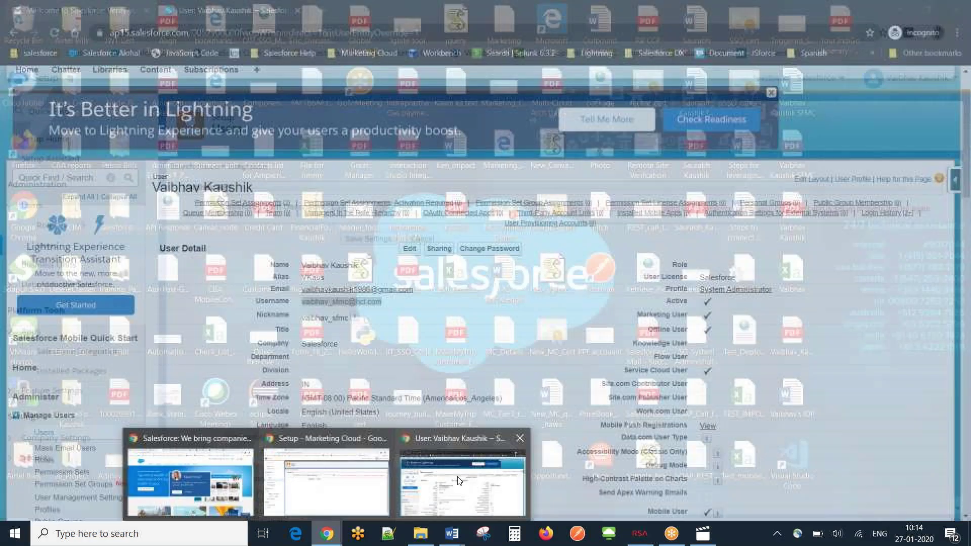
{"action": "left_click", "coordinate": [462, 483]}
{"action": "left_click", "coordinate": [85, 177]}
{"action": "type", "text": "apps"}
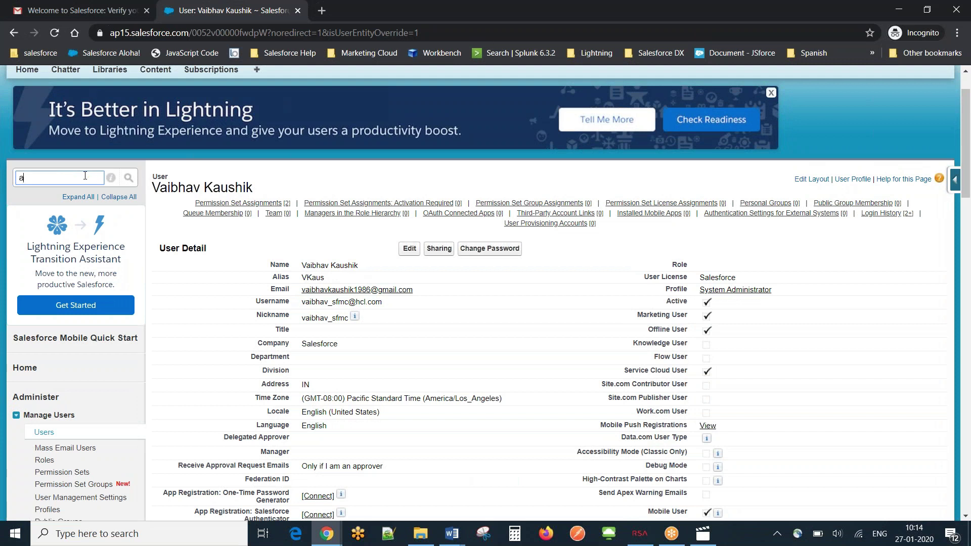
{"action": "middle_click", "coordinate": [61, 260]}
{"action": "left_click", "coordinate": [364, 10]}
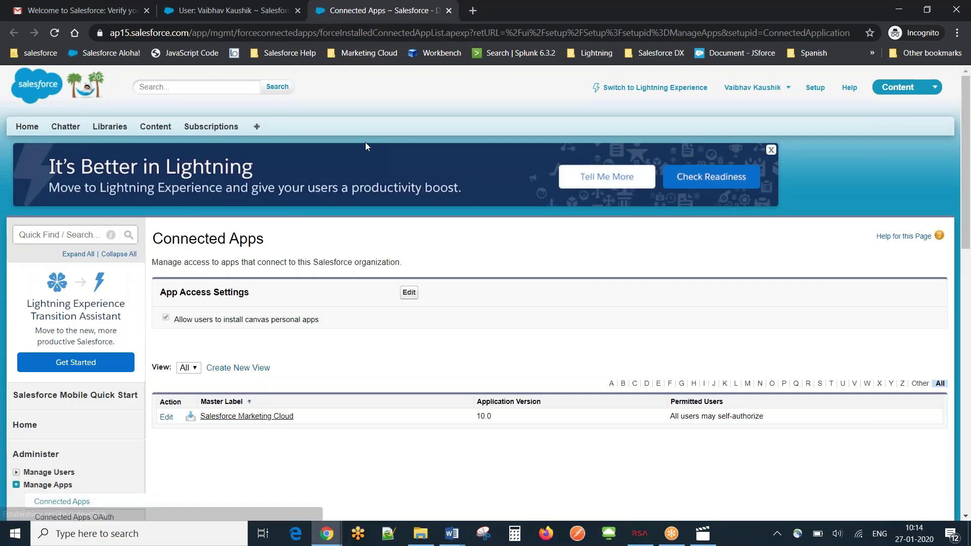
{"action": "left_click", "coordinate": [233, 419]}
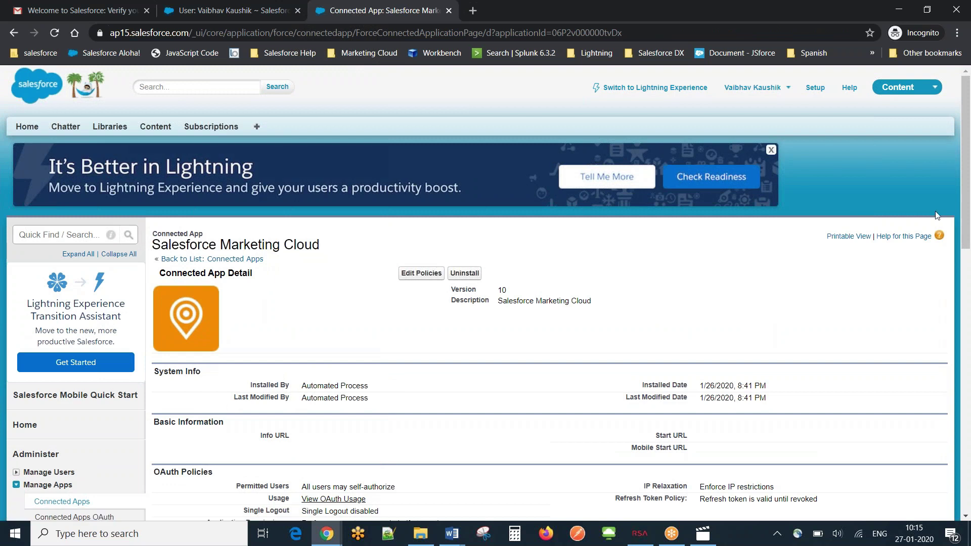
{"action": "left_click_drag", "start_coordinate": [968, 132], "coordinate": [968, 194]}
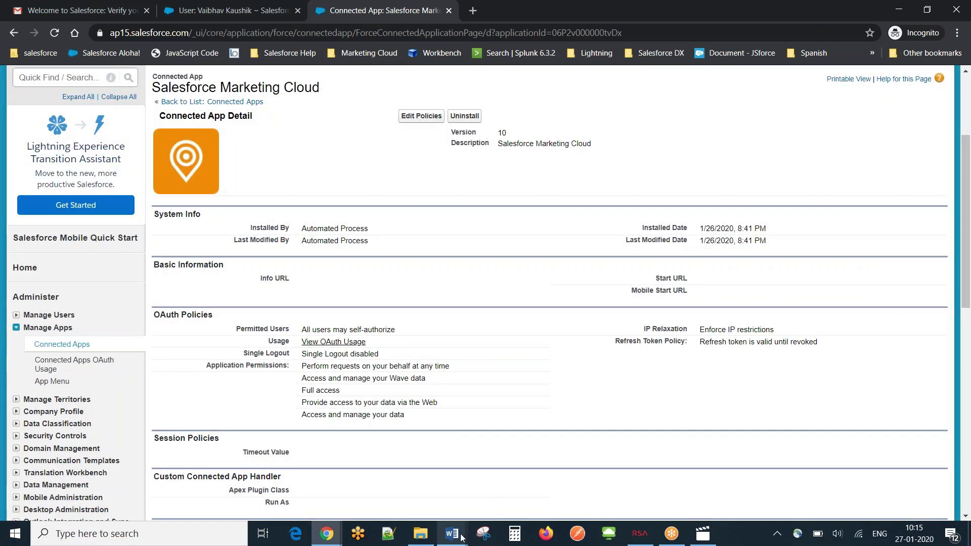
- Switch to the Word instructions and read the Permitted Users, IP Relaxation and Refresh Token Policy settings required for the Connected App
{"action": "mouse_move", "coordinate": [462, 535]}
{"action": "left_click", "coordinate": [409, 491]}
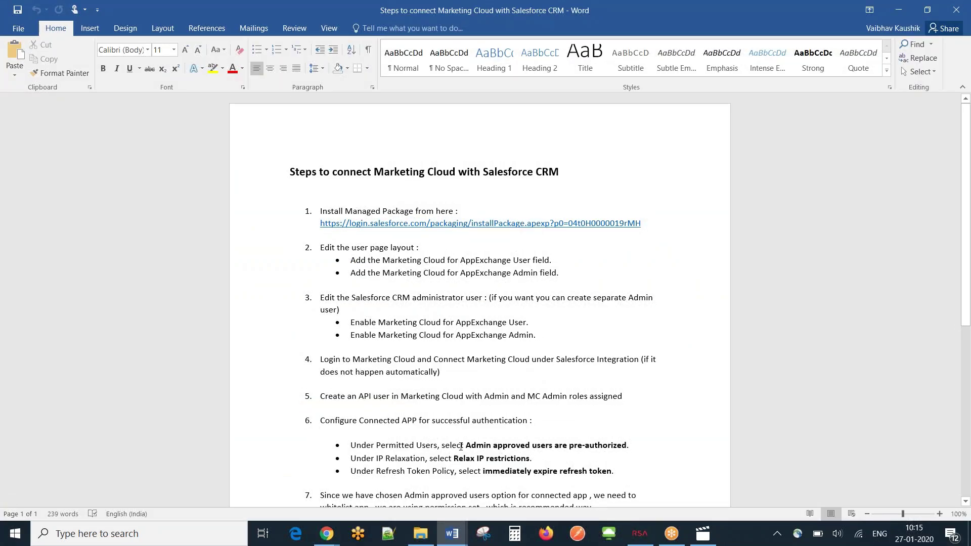
{"action": "left_click_drag", "start_coordinate": [477, 448], "coordinate": [324, 434]}
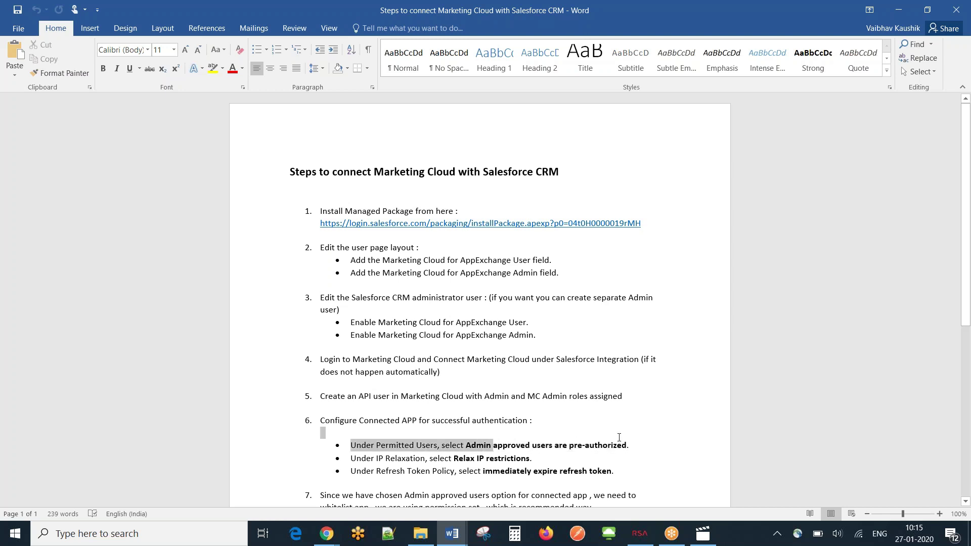
{"action": "double_click", "coordinate": [485, 457]}
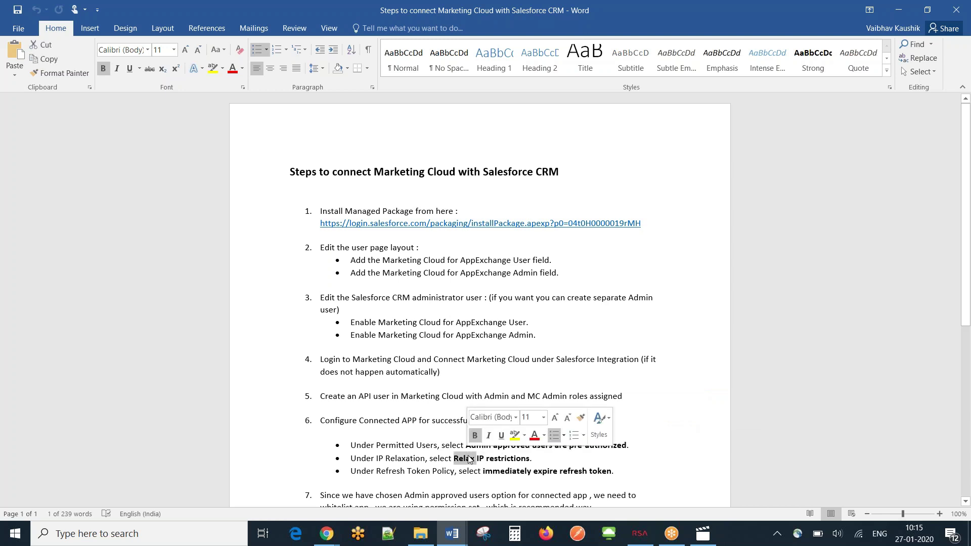
{"action": "left_click", "coordinate": [547, 462]}
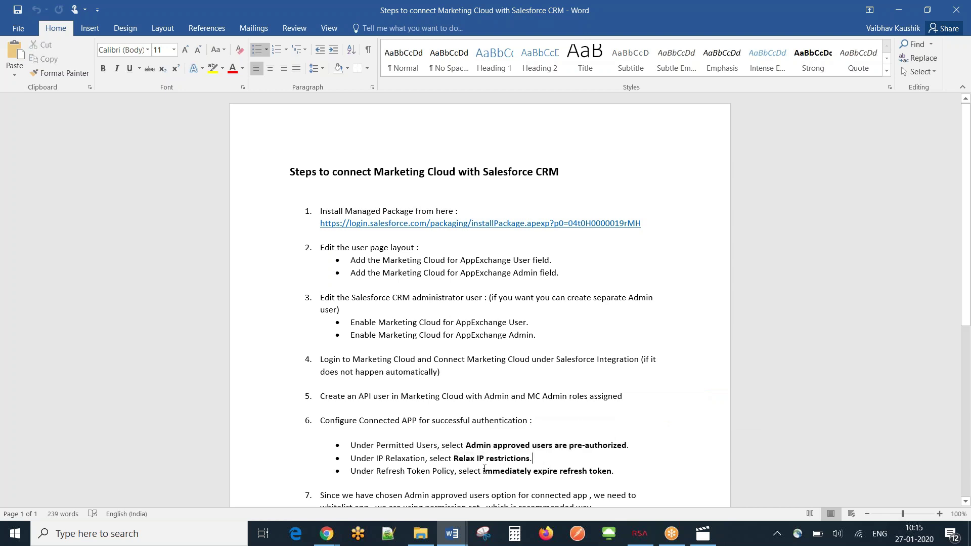
{"action": "left_click_drag", "start_coordinate": [482, 471], "coordinate": [614, 472]}
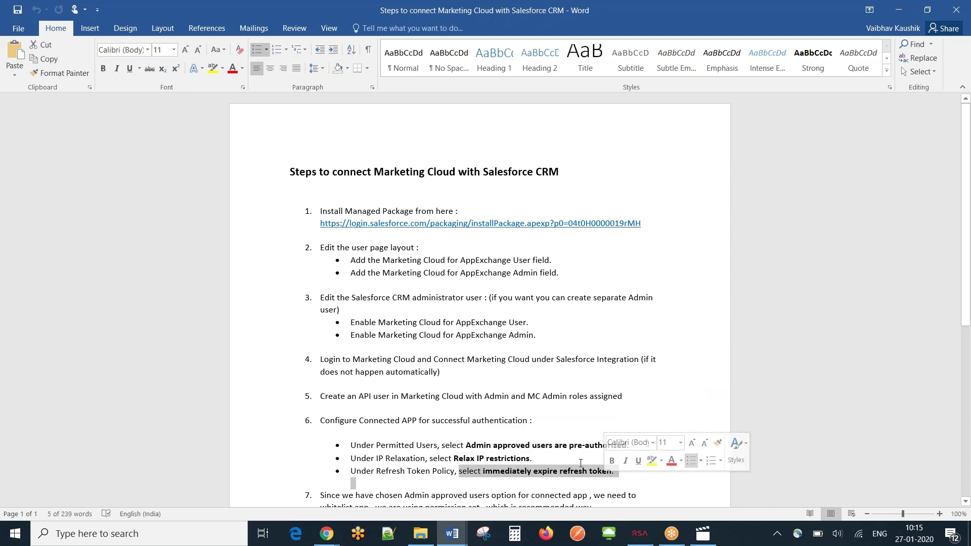
- Back in Salesforce, edit the Connected App's policies and set Permitted Users to Admin approved users are pre-authorized, accepting the warning
{"action": "key", "text": "alt+Tab"}
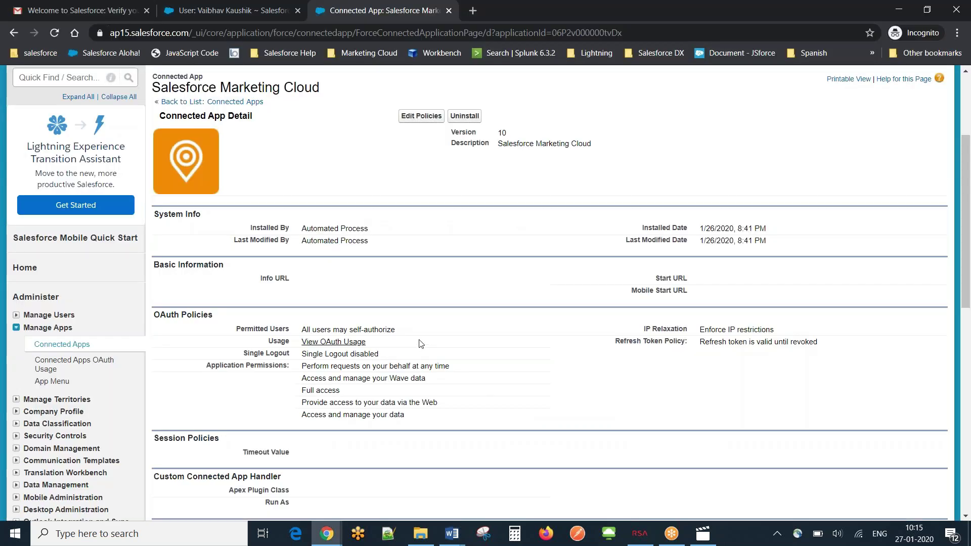
{"action": "left_click", "coordinate": [421, 116]}
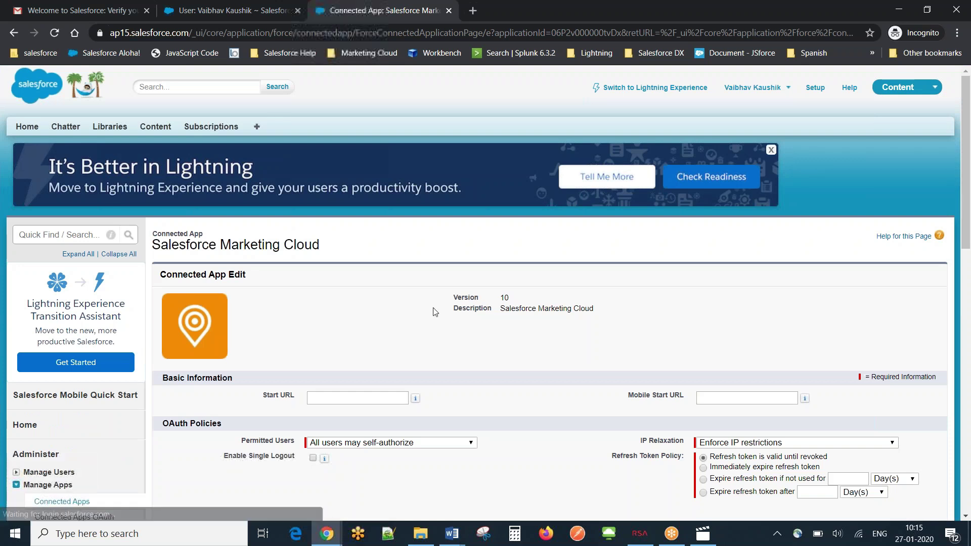
{"action": "left_click", "coordinate": [418, 443]}
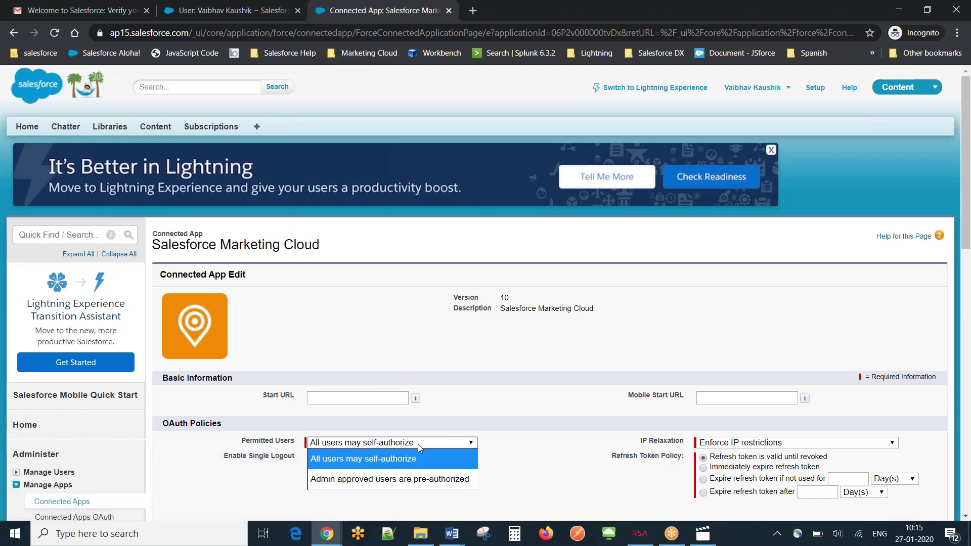
{"action": "left_click", "coordinate": [401, 478]}
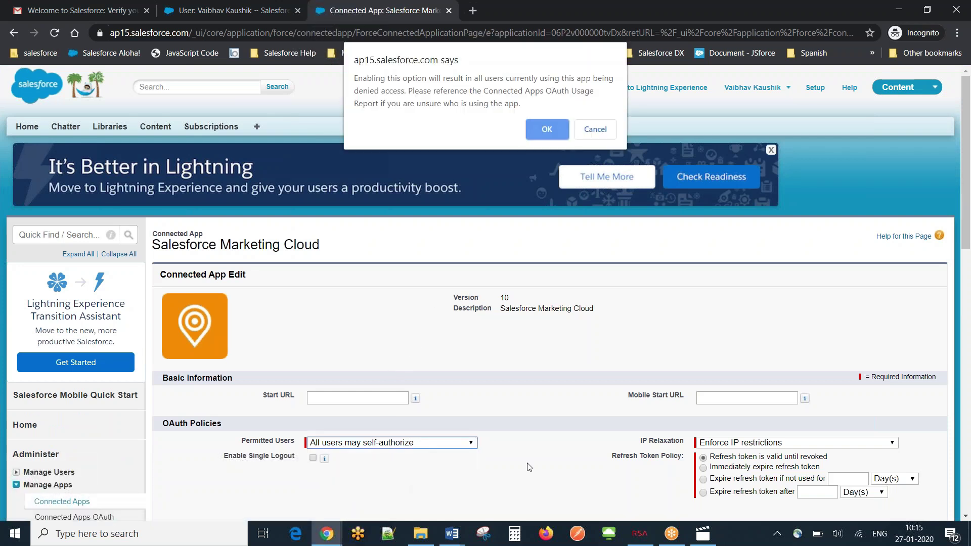
{"action": "left_click", "coordinate": [544, 136]}
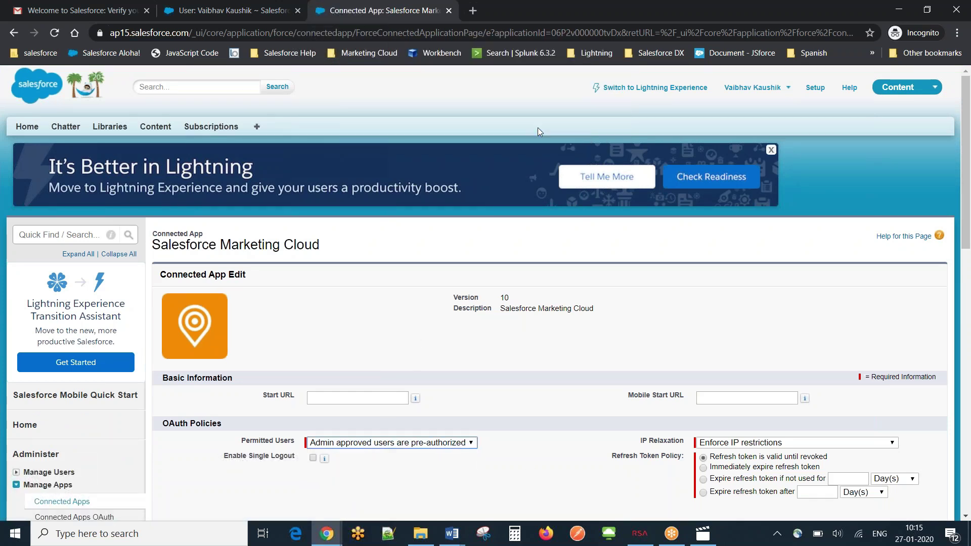
- Set IP Relaxation to Relax IP restrictions and the Refresh Token Policy to Immediately expire refresh token, and save the Connected App
{"action": "left_click", "coordinate": [798, 444]}
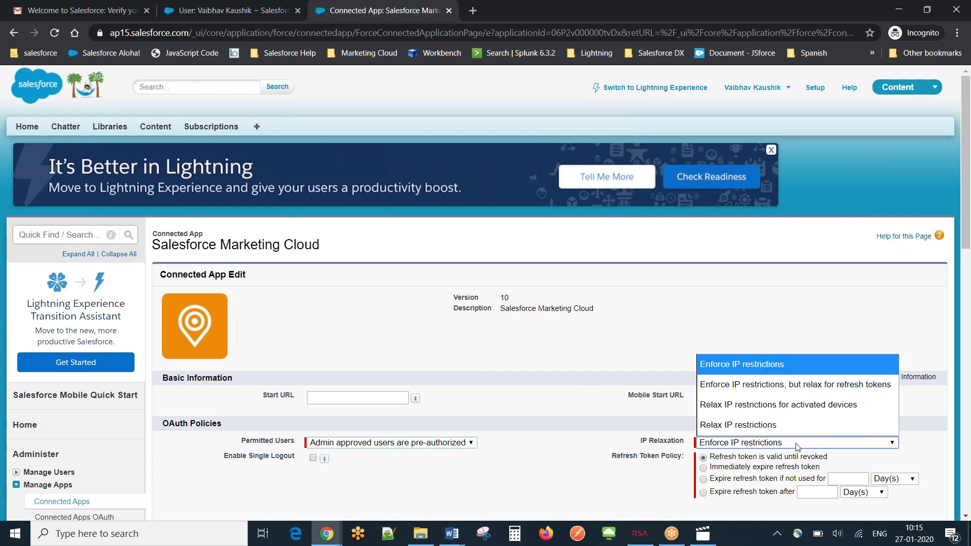
{"action": "left_click", "coordinate": [778, 425]}
{"action": "left_click", "coordinate": [534, 465]}
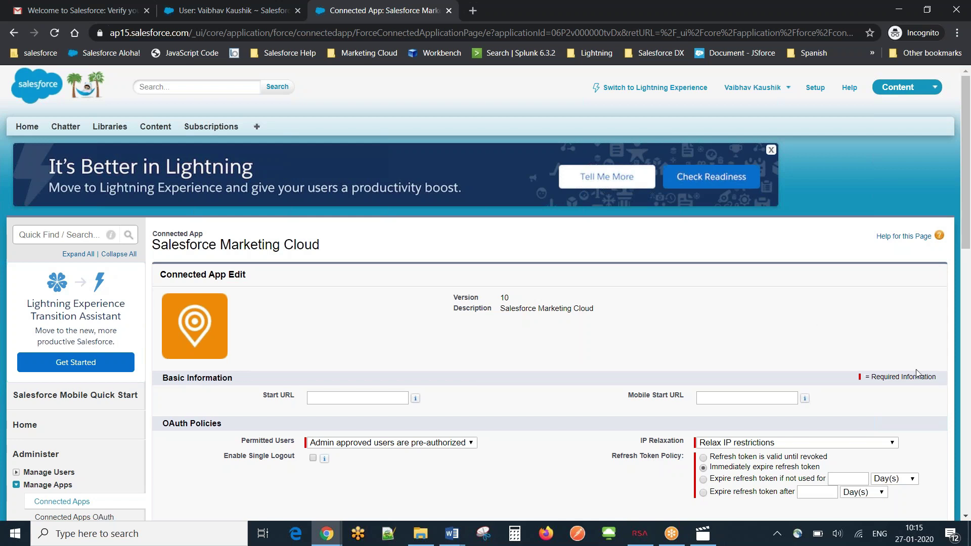
{"action": "left_click", "coordinate": [966, 515]}
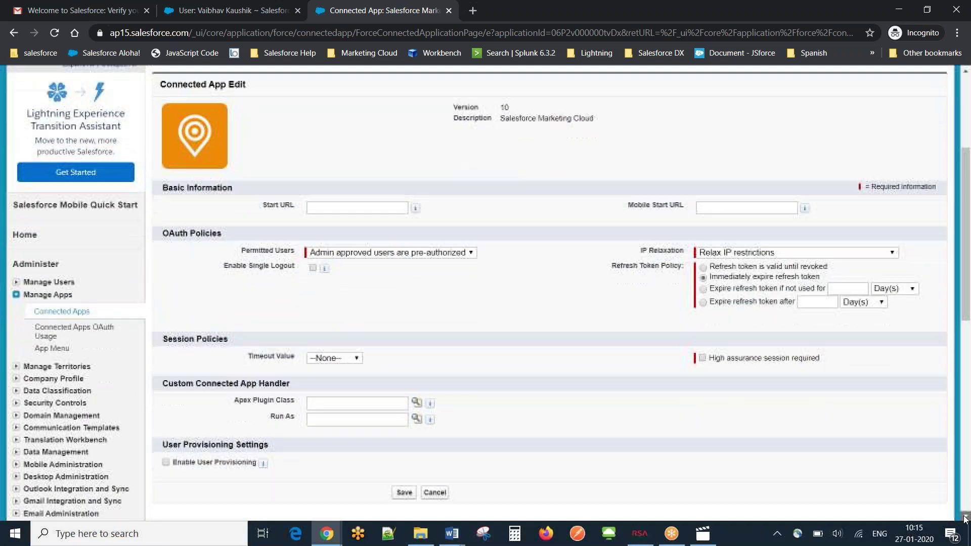
{"action": "scroll", "coordinate": [967, 516], "scroll_direction": "down", "scroll_amount": 3}
{"action": "left_click", "coordinate": [405, 329]}
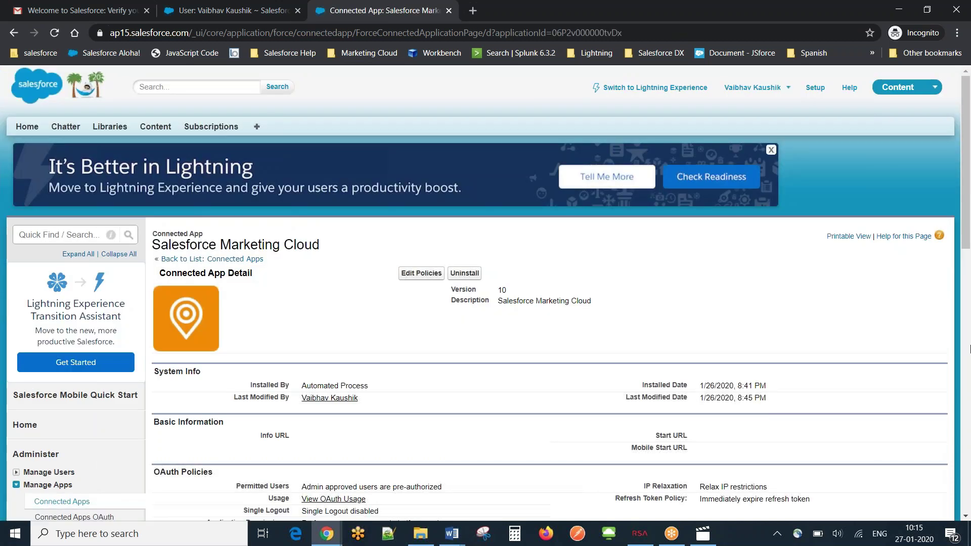
- Review the Connected App's saved OAuth policies and its Profiles and Permission Sets sections
{"action": "scroll", "coordinate": [963, 512], "scroll_direction": "down", "scroll_amount": 4}
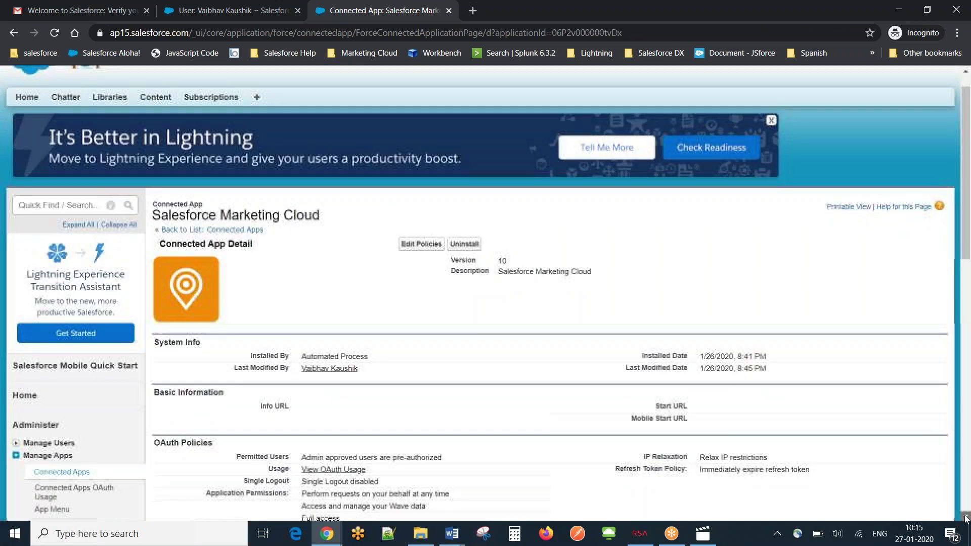
{"action": "double_click", "coordinate": [432, 260]}
{"action": "left_click", "coordinate": [680, 400]}
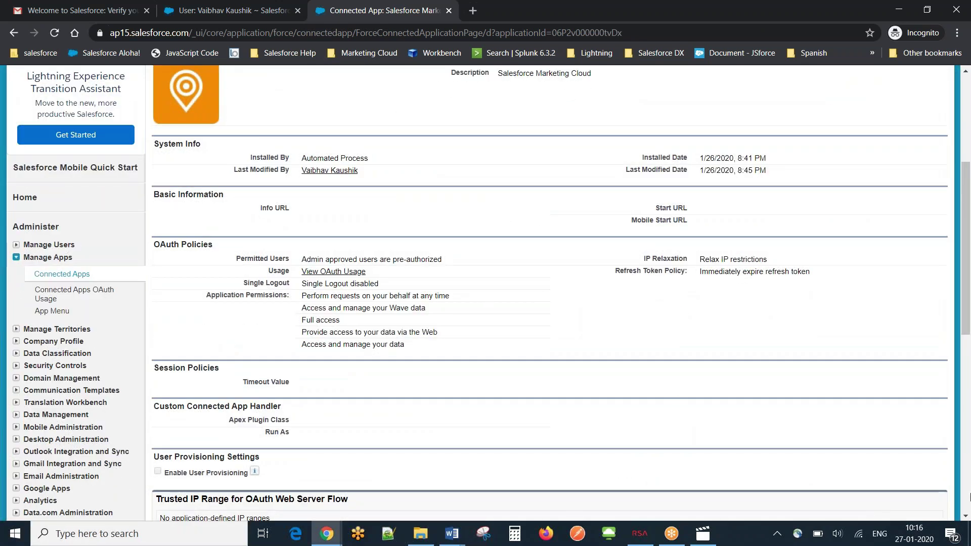
{"action": "scroll", "coordinate": [964, 517], "scroll_direction": "down", "scroll_amount": 5}
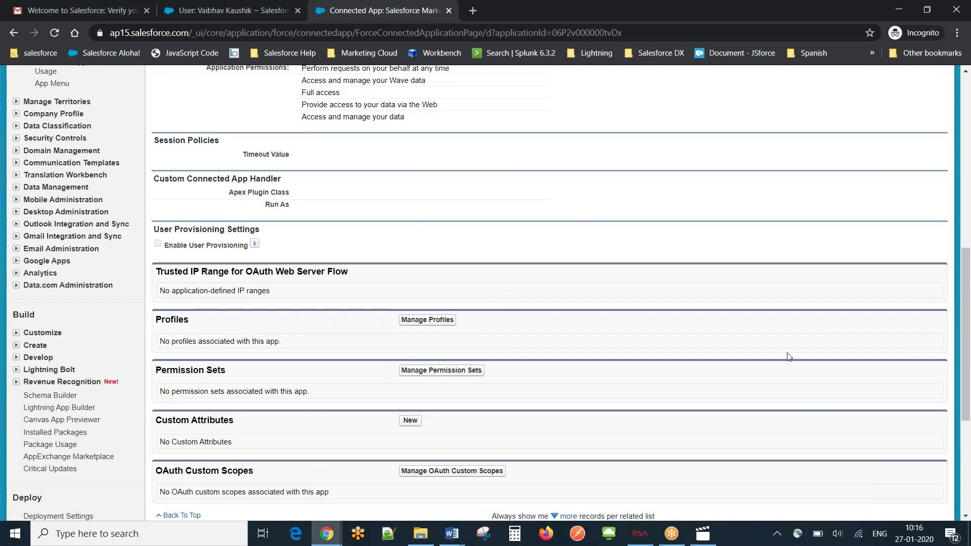
- Return to the Setup page with the user record, search Setup for "permiss" and open Permission Sets
{"action": "left_click_drag", "start_coordinate": [969, 404], "coordinate": [951, 218]}
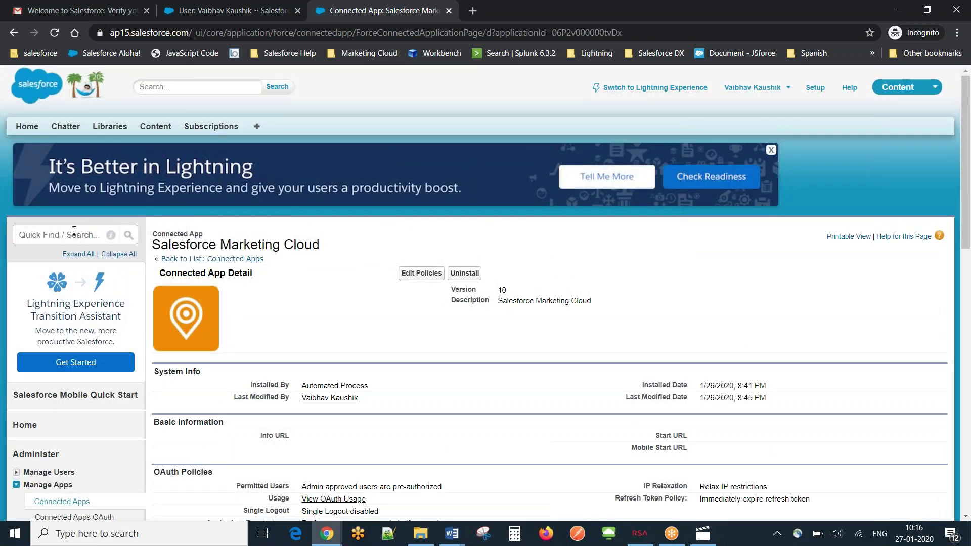
{"action": "left_click", "coordinate": [221, 5]}
{"action": "double_click", "coordinate": [36, 178]}
{"action": "type", "text": "pe"}
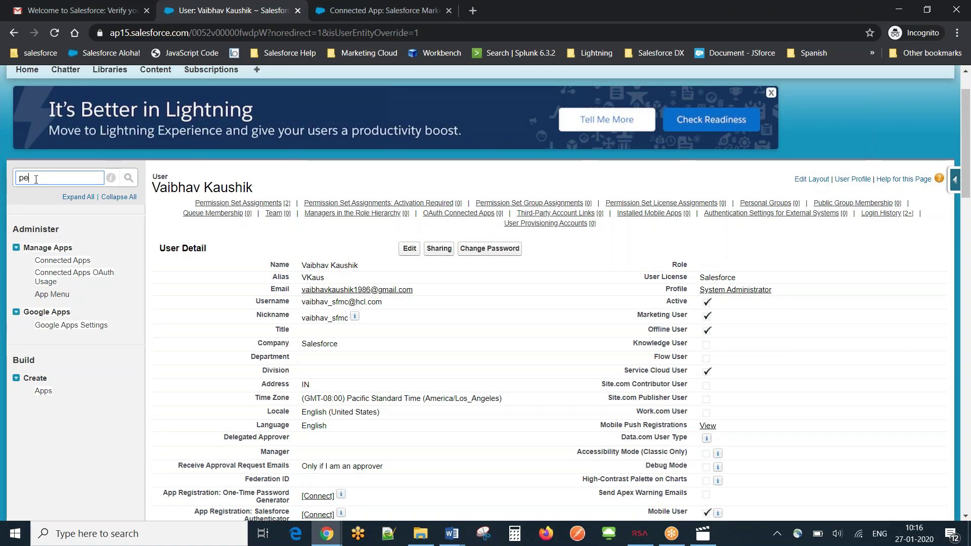
{"action": "type", "text": "rmissionm"}
{"action": "key", "text": "BackSpace"}
{"action": "key", "text": "BackSpace"}
{"action": "key", "text": "BackSpace"}
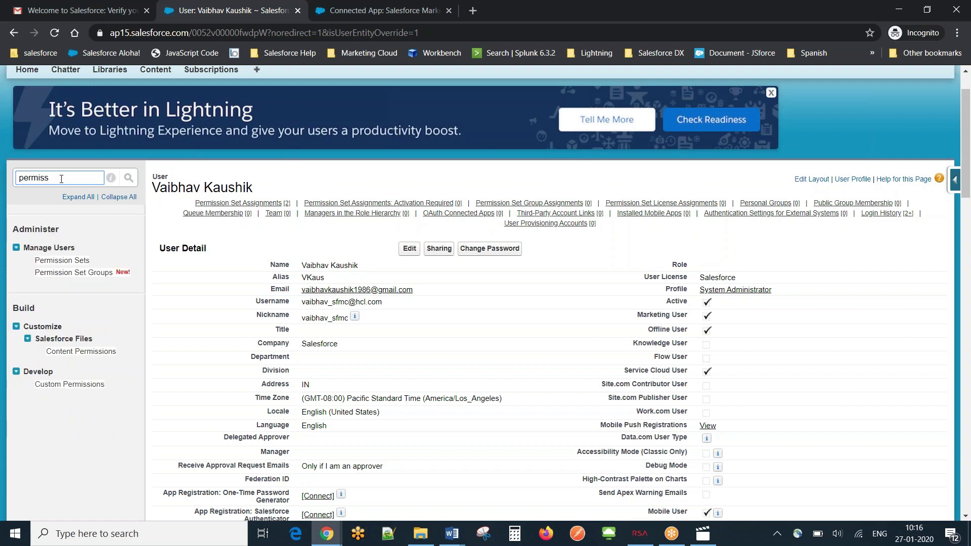
{"action": "left_click", "coordinate": [62, 260]}
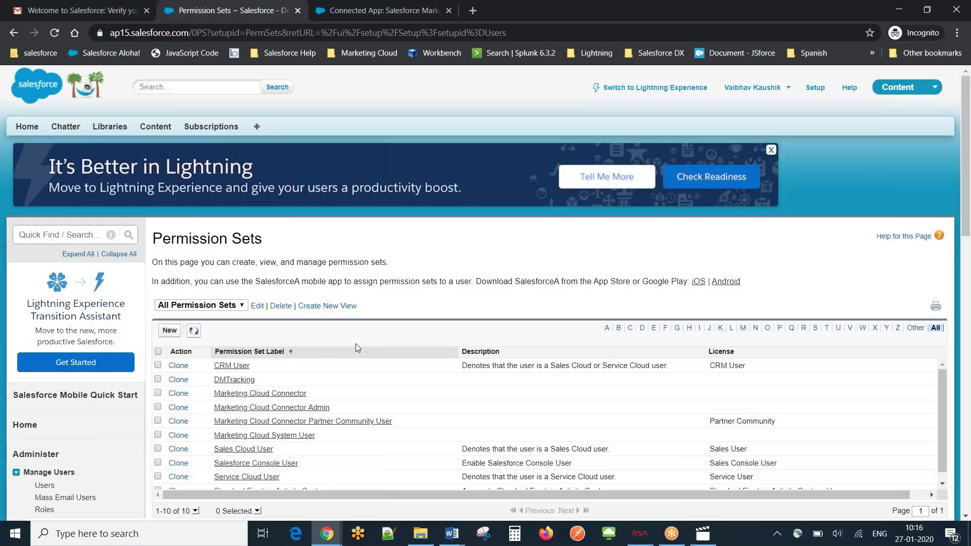
- Create and save a new permission set labelled Marketing Cloud Connected App, keeping the default API name and license
{"action": "left_click", "coordinate": [170, 331]}
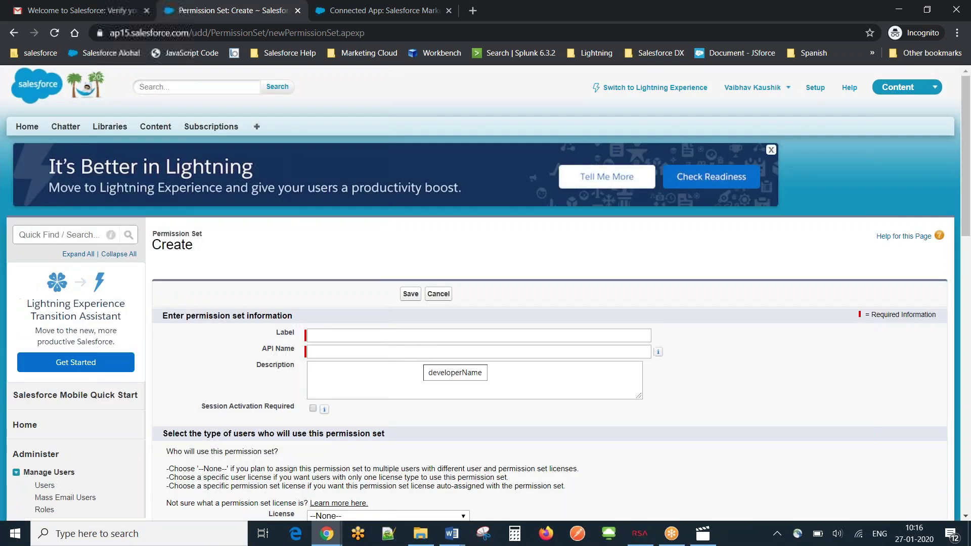
{"action": "left_click", "coordinate": [429, 337]}
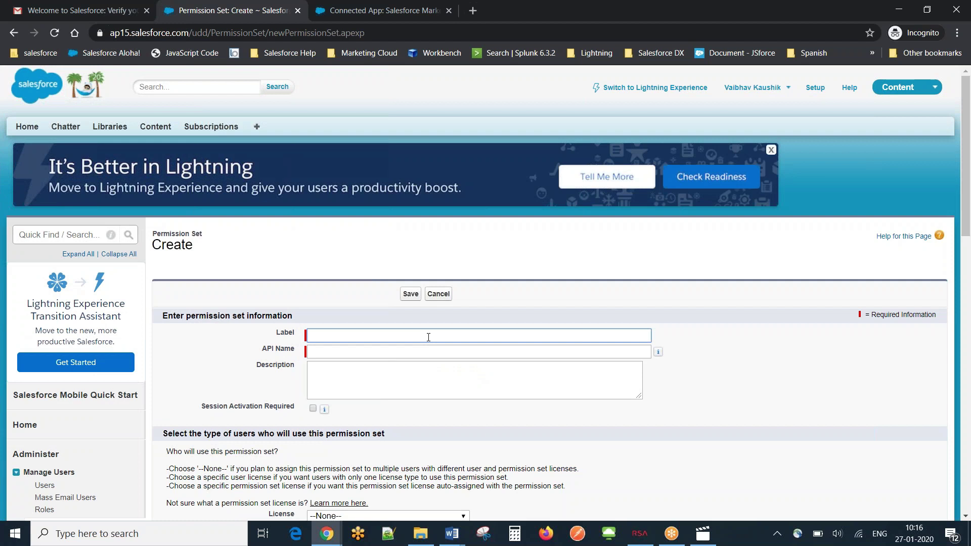
{"action": "type", "text": "Marketing Cloud Connected App"}
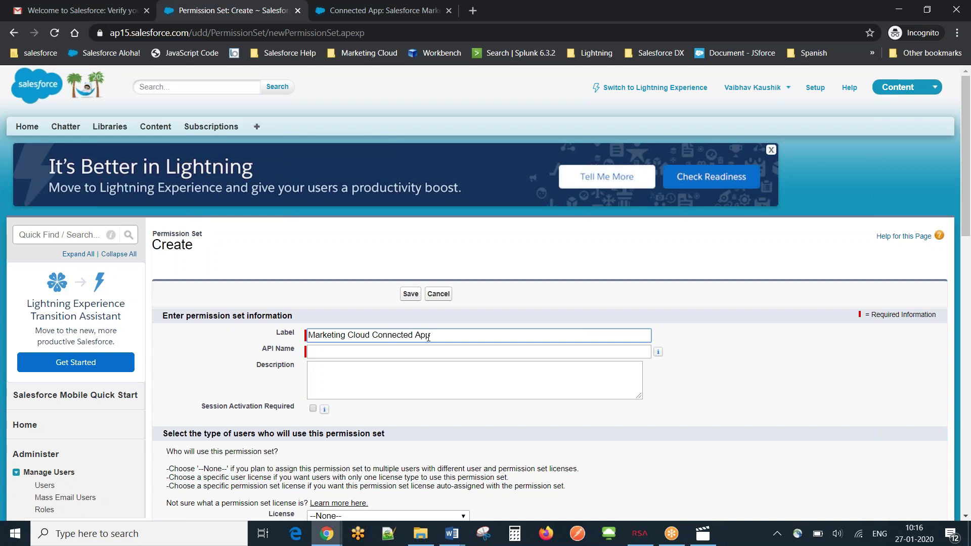
{"action": "left_click", "coordinate": [452, 352]}
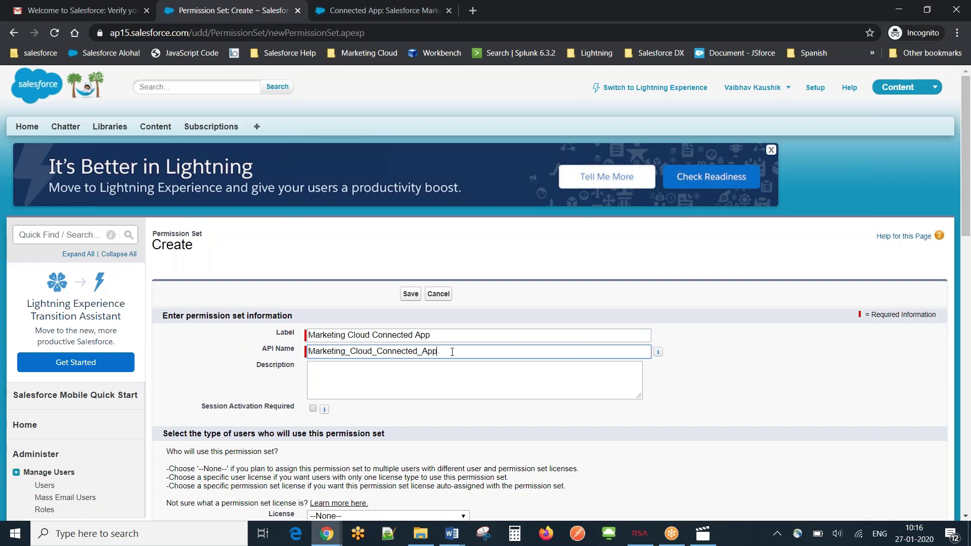
{"action": "left_click", "coordinate": [794, 418]}
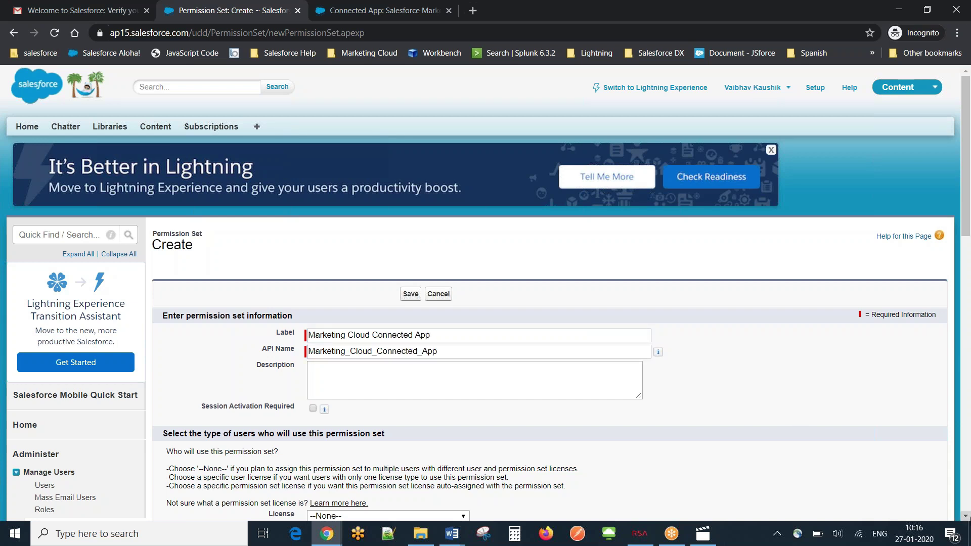
{"action": "left_click", "coordinate": [965, 517]}
{"action": "scroll", "coordinate": [964, 516], "scroll_direction": "down", "scroll_amount": 1}
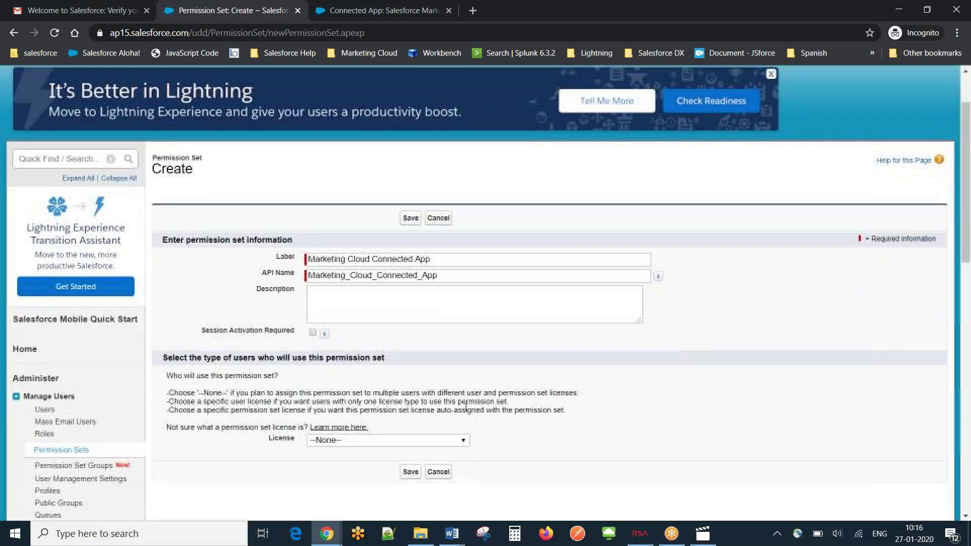
{"action": "left_click", "coordinate": [409, 472]}
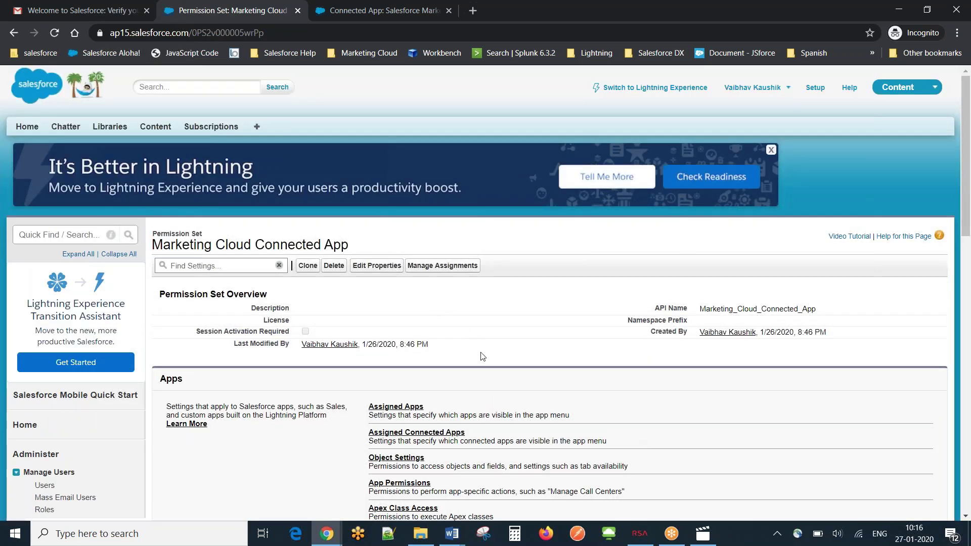
- Assign the Marketing Cloud Connected App permission set to the System Administrator user and save the assignment
{"action": "left_click", "coordinate": [966, 517]}
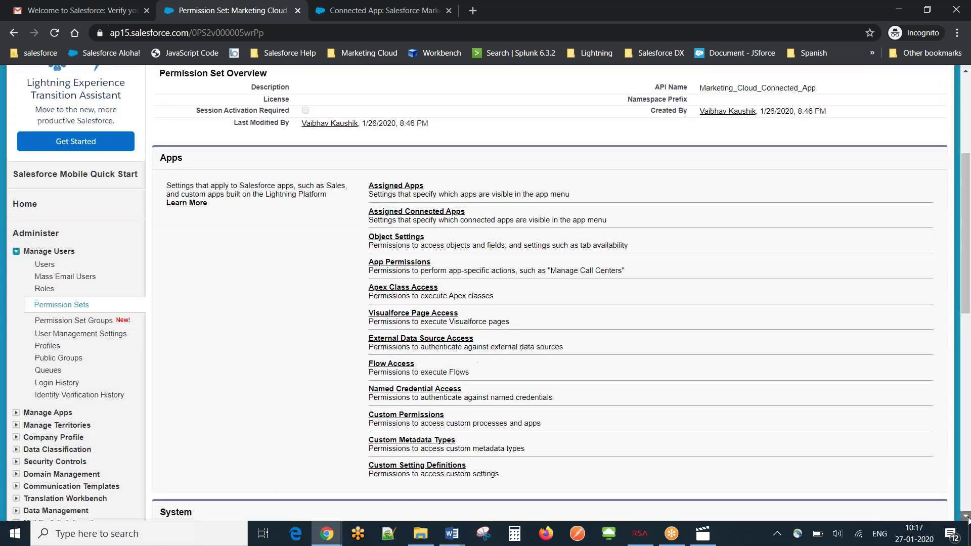
{"action": "scroll", "coordinate": [967, 517], "scroll_direction": "down", "scroll_amount": 1}
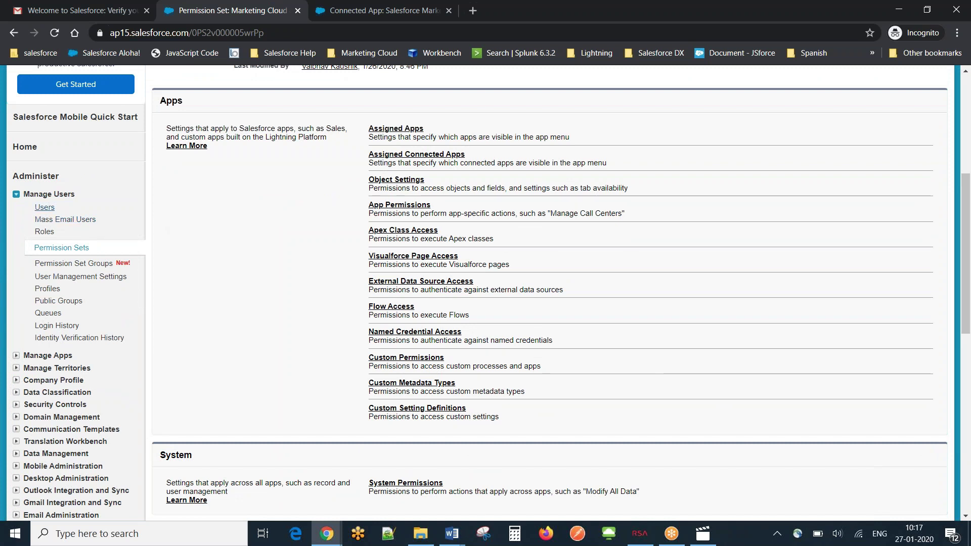
{"action": "left_click", "coordinate": [45, 208]}
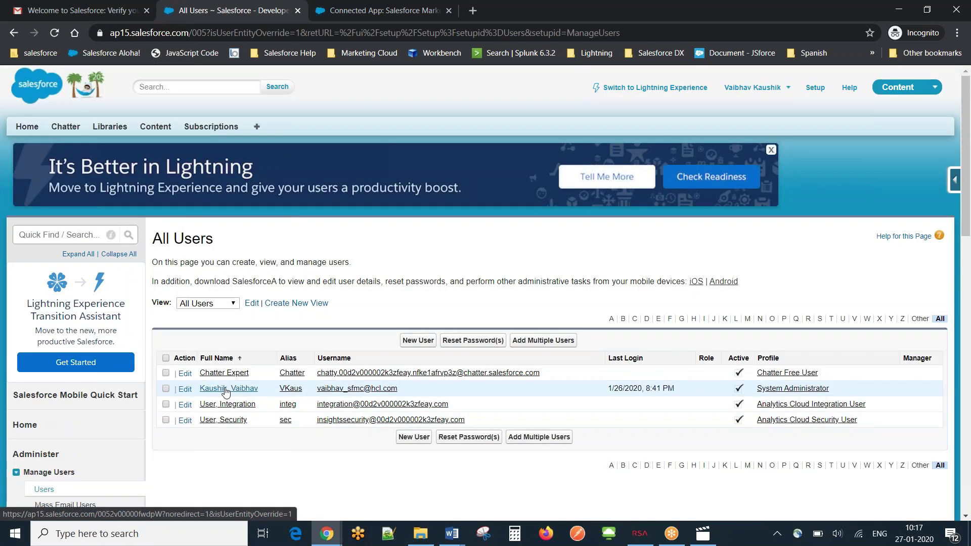
{"action": "left_click", "coordinate": [226, 390]}
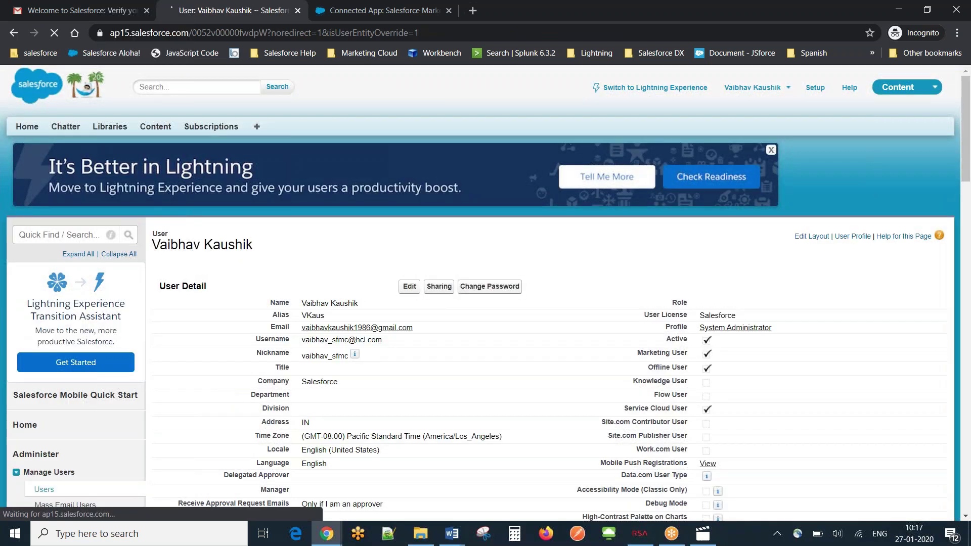
{"action": "mouse_move", "coordinate": [255, 262]}
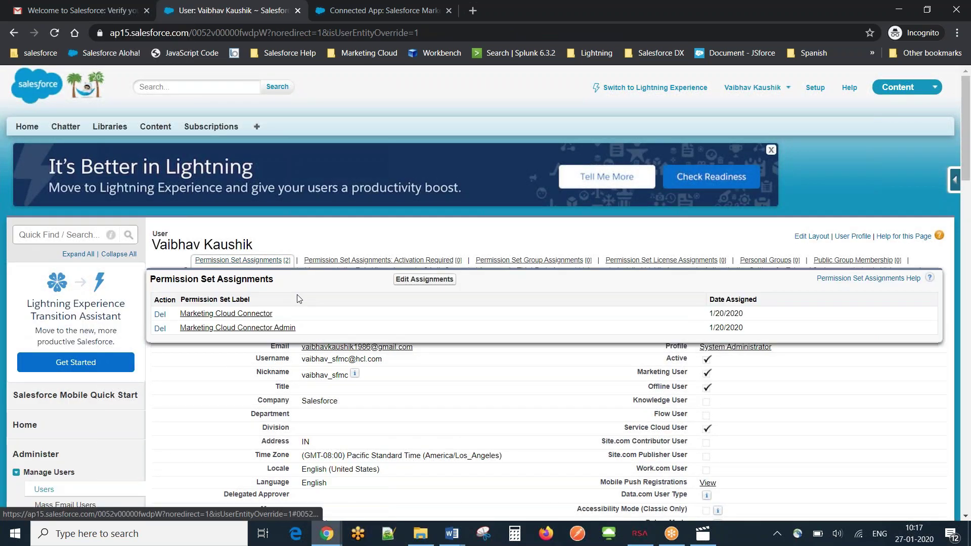
{"action": "left_click", "coordinate": [424, 279]}
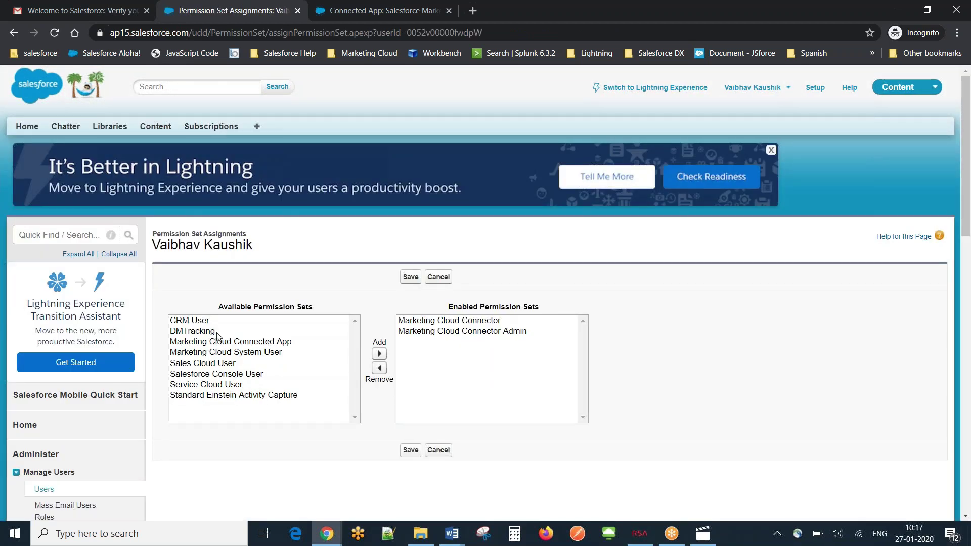
{"action": "left_click", "coordinate": [213, 344]}
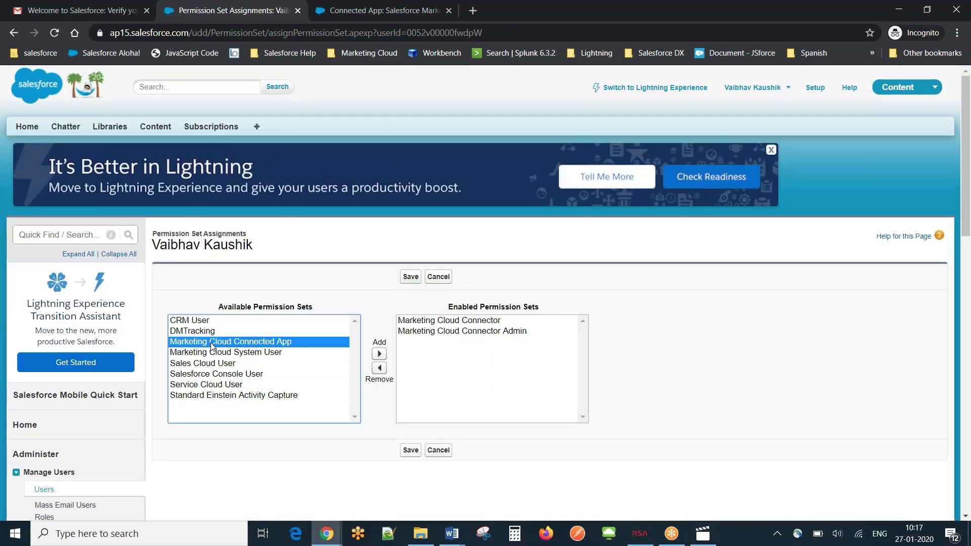
{"action": "left_click", "coordinate": [380, 354]}
{"action": "left_click", "coordinate": [411, 282]}
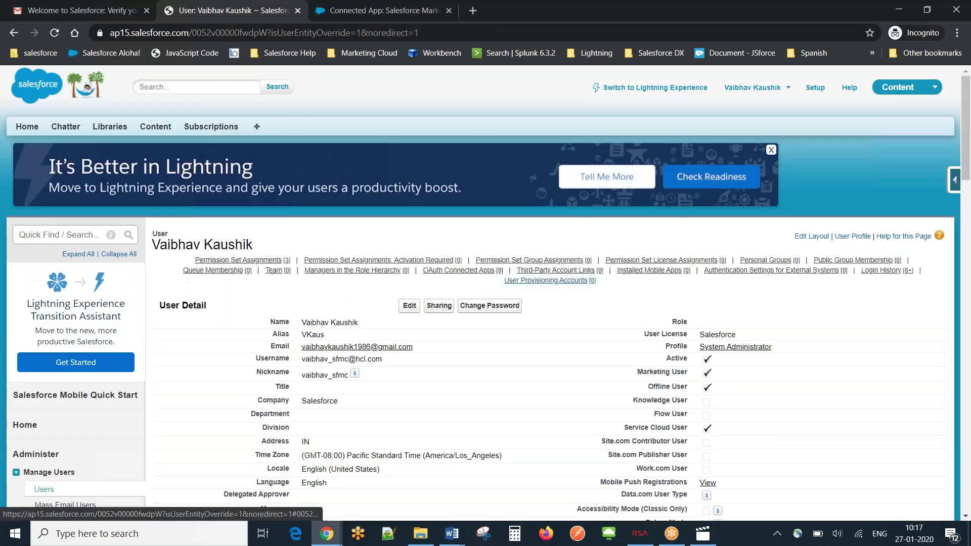
- Assign the Marketing Cloud Connected App permission set to the Salesforce Marketing Cloud connected app and save
{"action": "left_click", "coordinate": [383, 10]}
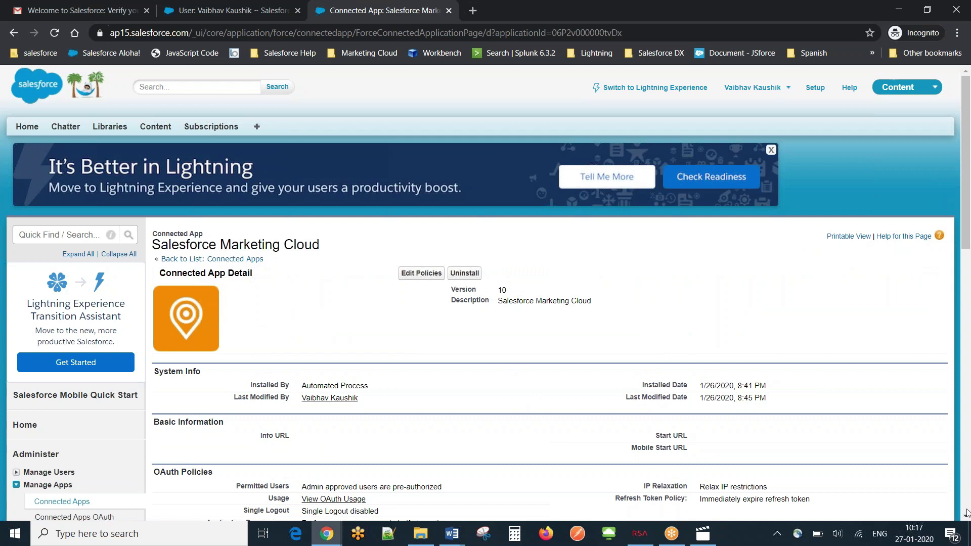
{"action": "scroll", "coordinate": [966, 514], "scroll_direction": "down", "scroll_amount": 8}
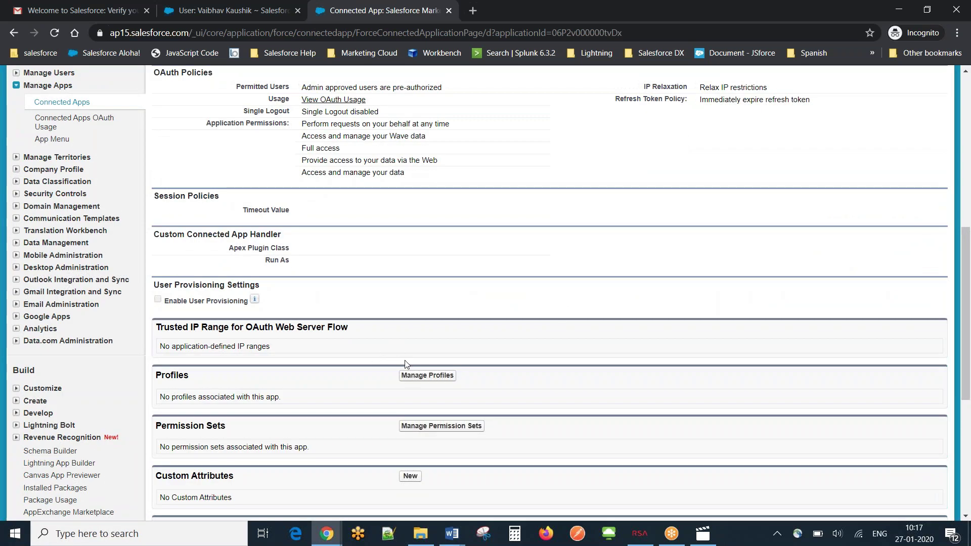
{"action": "left_click", "coordinate": [429, 427]}
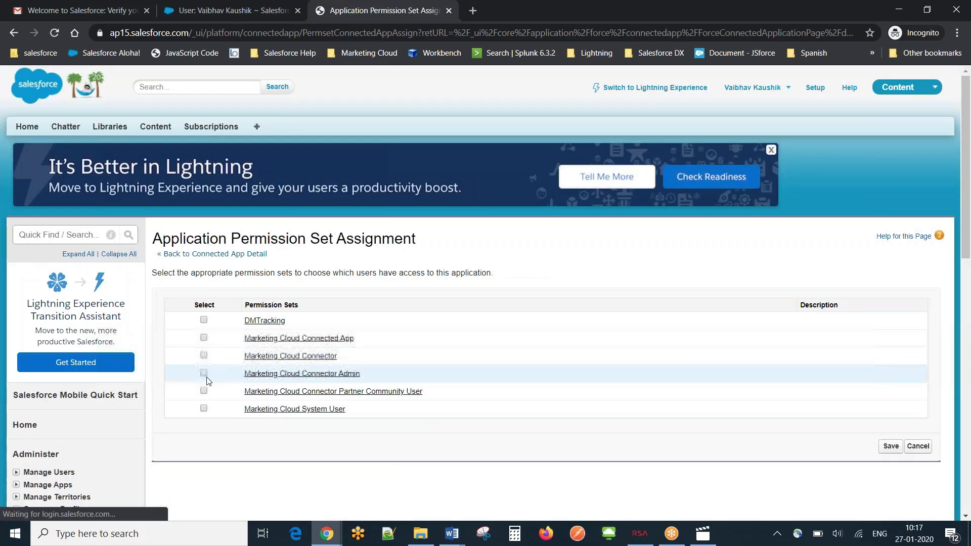
{"action": "left_click", "coordinate": [203, 337]}
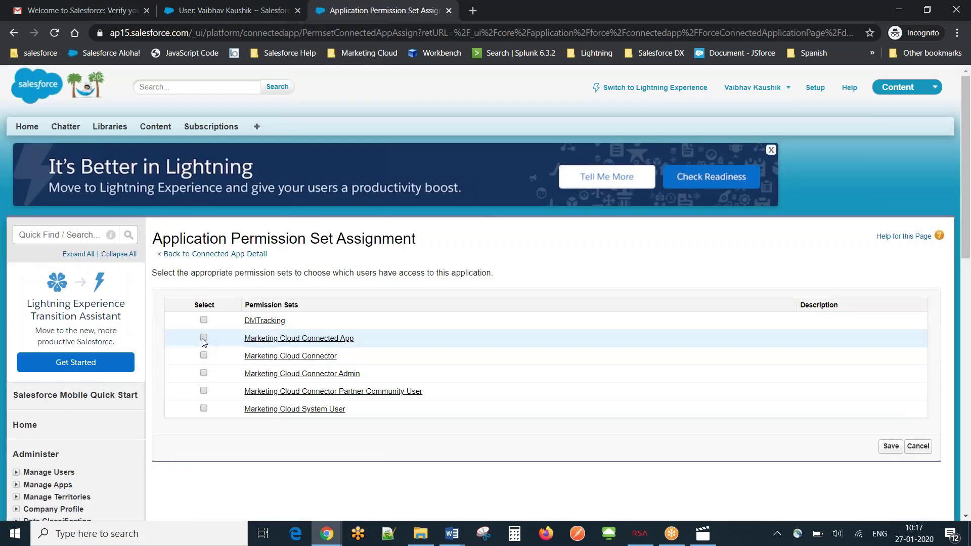
{"action": "left_click", "coordinate": [894, 448]}
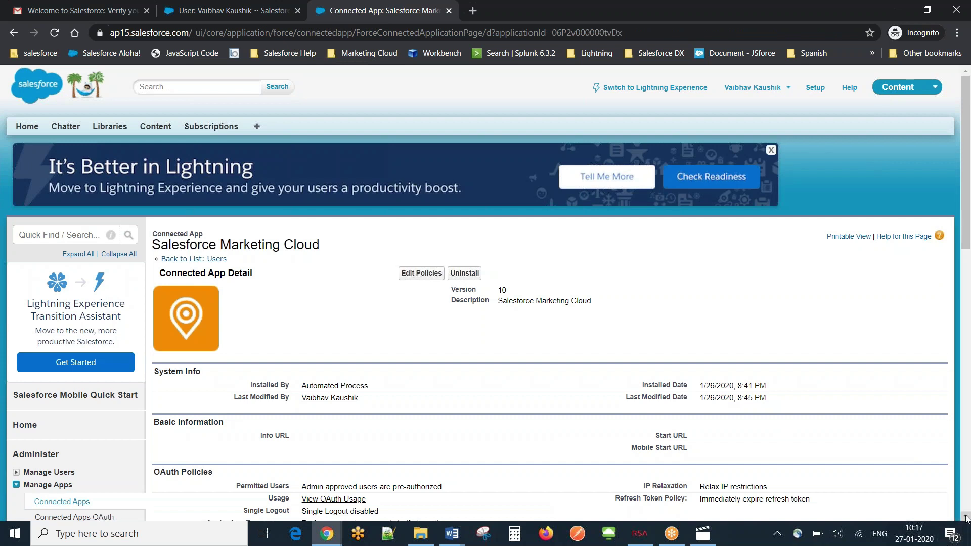
{"action": "scroll", "coordinate": [966, 517], "scroll_direction": "down", "scroll_amount": 3}
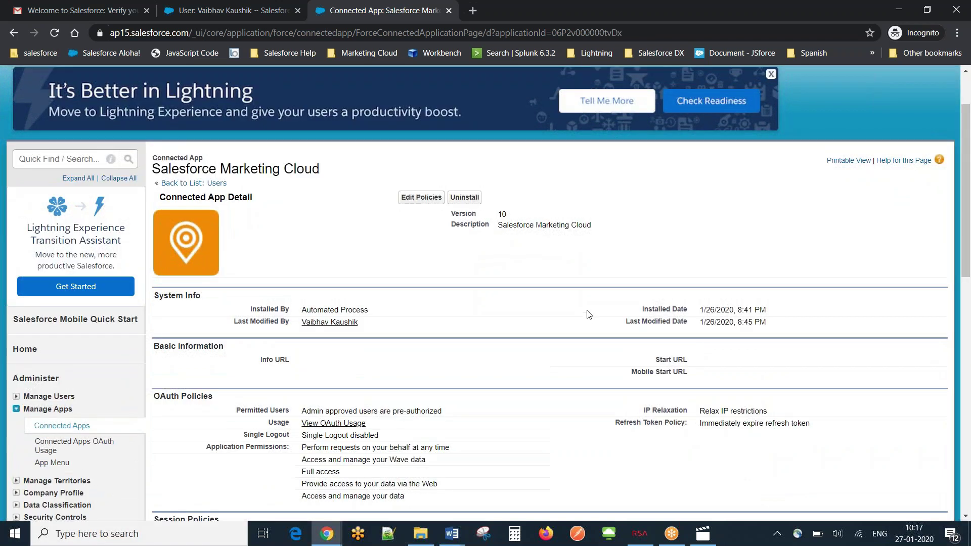
- Switch to Marketing Cloud Setup, retry saving the API user's Salesforce.com integration settings, and reload the page
{"action": "left_click", "coordinate": [327, 533]}
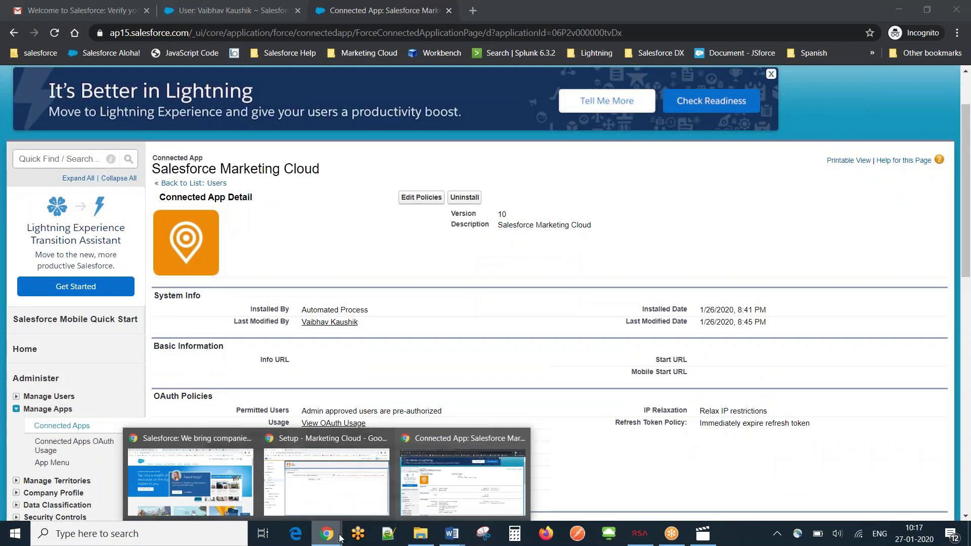
{"action": "left_click", "coordinate": [309, 475]}
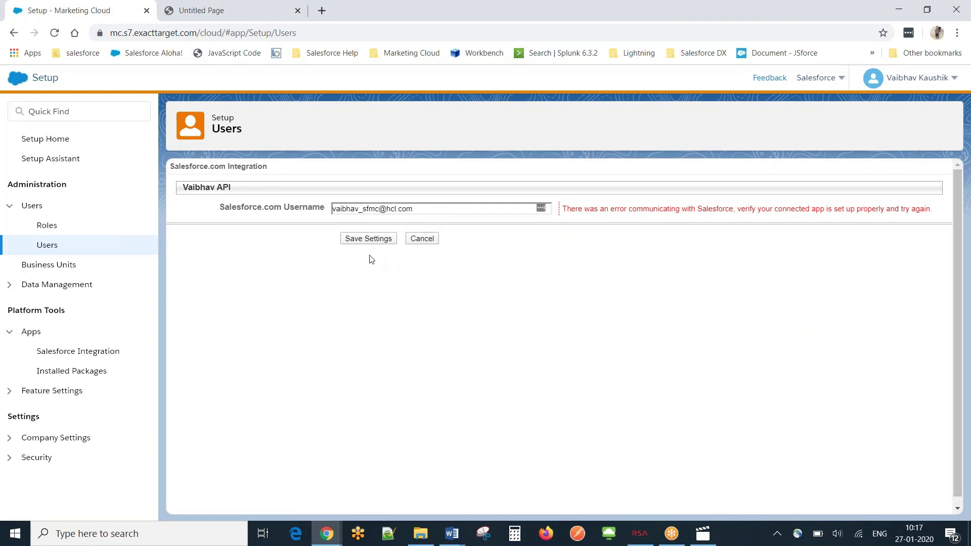
{"action": "left_click", "coordinate": [373, 238]}
{"action": "left_click", "coordinate": [55, 34]}
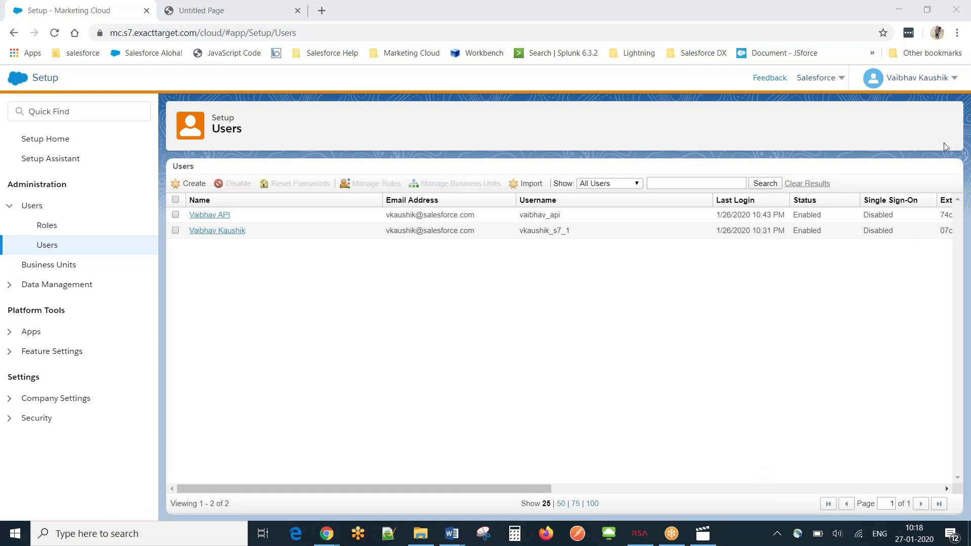
- Integrate the Marketing Cloud API user with Salesforce by choosing the CRM administrator's username, save, and check the Salesforce.com Status
{"action": "left_click", "coordinate": [204, 217]}
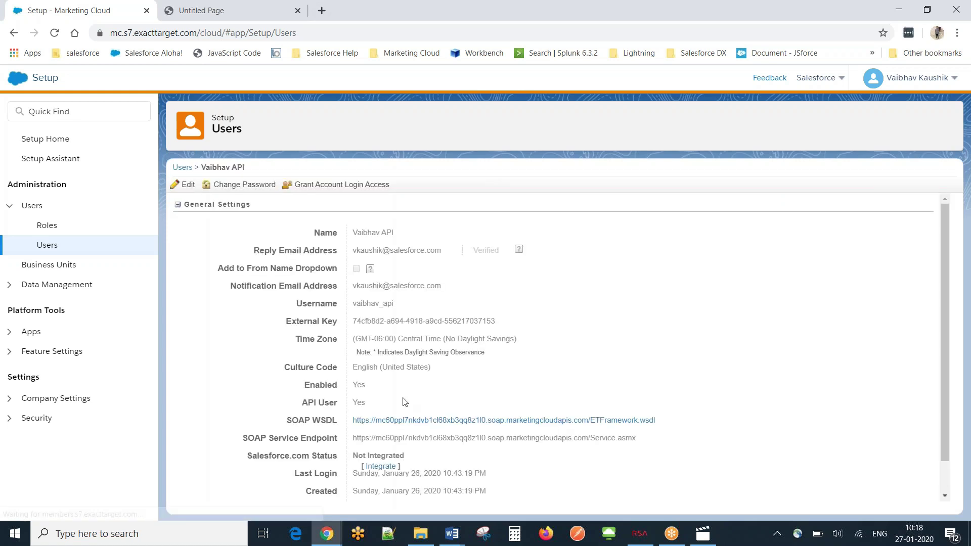
{"action": "left_click", "coordinate": [380, 466]}
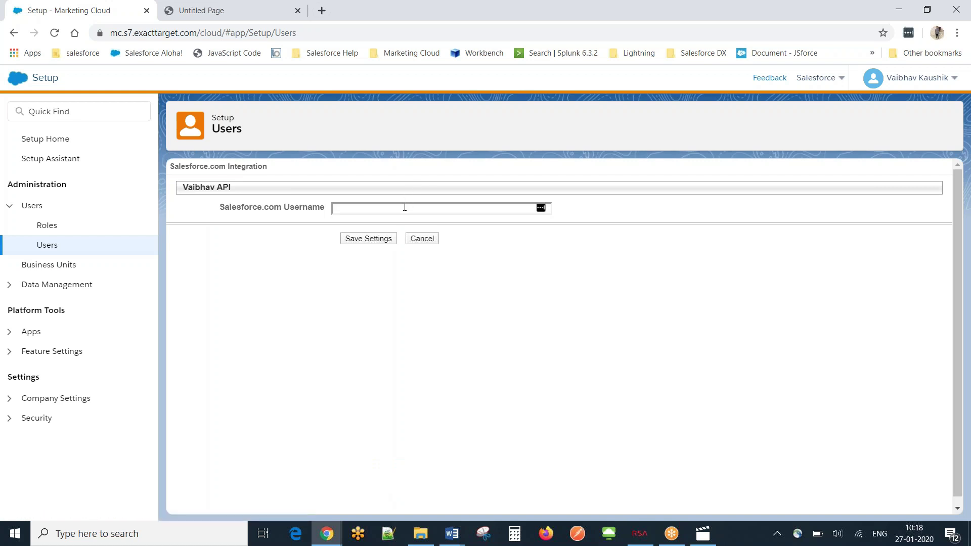
{"action": "left_click", "coordinate": [405, 208]}
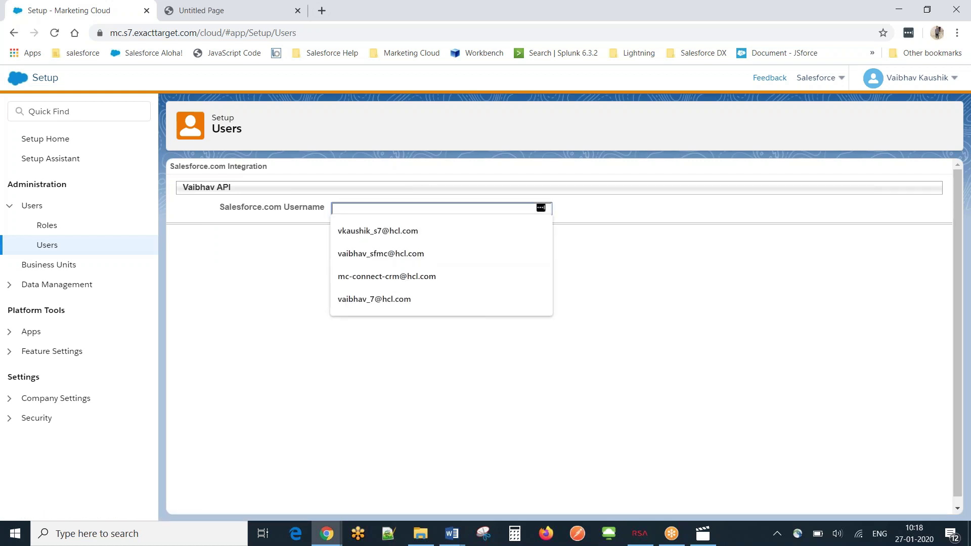
{"action": "left_click", "coordinate": [383, 253]}
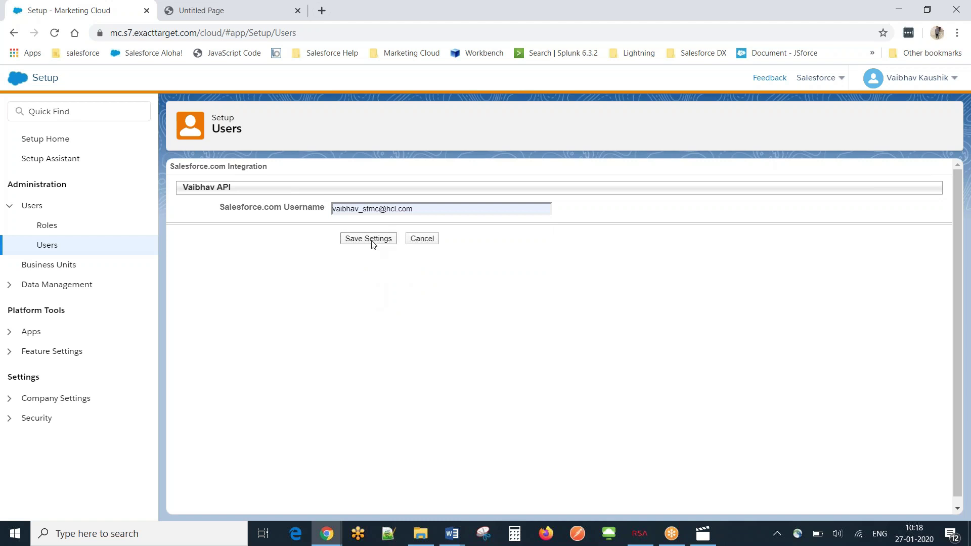
{"action": "left_click", "coordinate": [372, 241]}
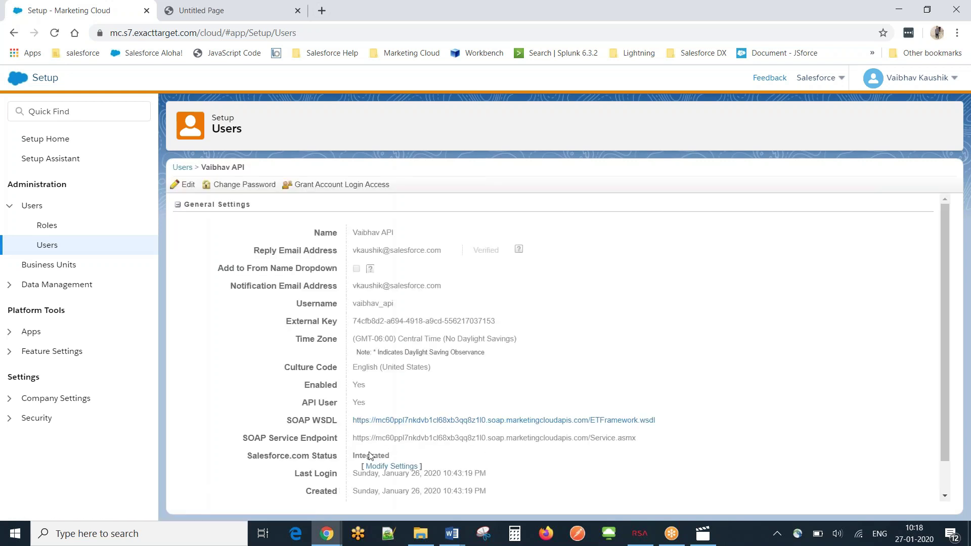
{"action": "left_click_drag", "start_coordinate": [398, 456], "coordinate": [355, 457]}
{"action": "left_click", "coordinate": [252, 433]}
- Switch to the Salesforce CRM window and check the username on the System Administrator's user detail page
{"action": "mouse_move", "coordinate": [332, 540]}
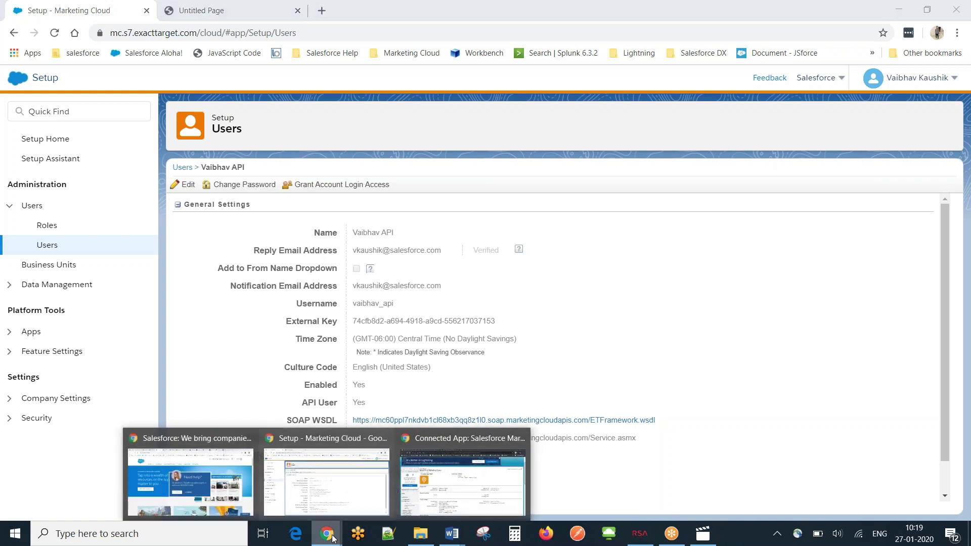
{"action": "left_click", "coordinate": [458, 486]}
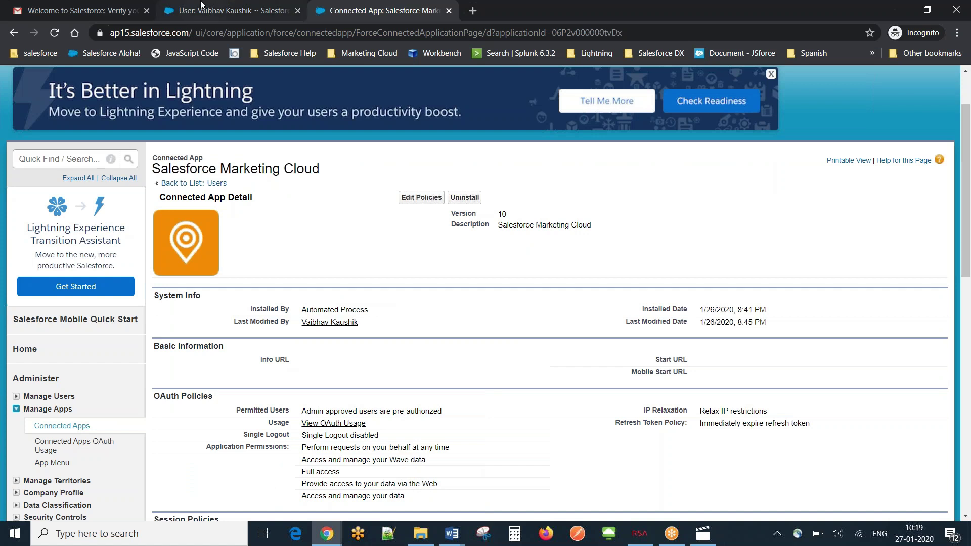
{"action": "left_click", "coordinate": [223, 10]}
{"action": "triple_click", "coordinate": [363, 358]}
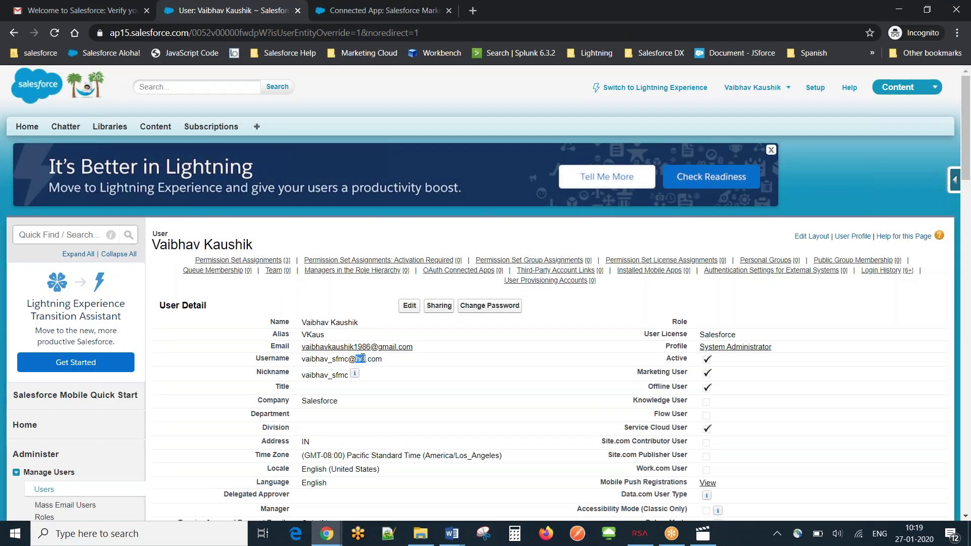
{"action": "left_click", "coordinate": [399, 366]}
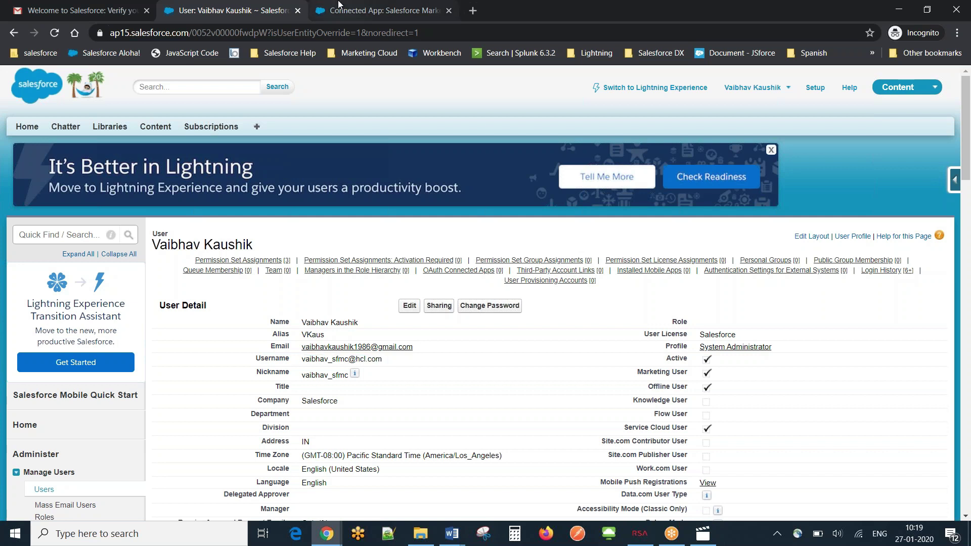
- Return to Marketing Cloud's Salesforce Integration page and check the connector's Salesforce System User, Org ID and Connection fields
{"action": "left_click", "coordinate": [327, 534]}
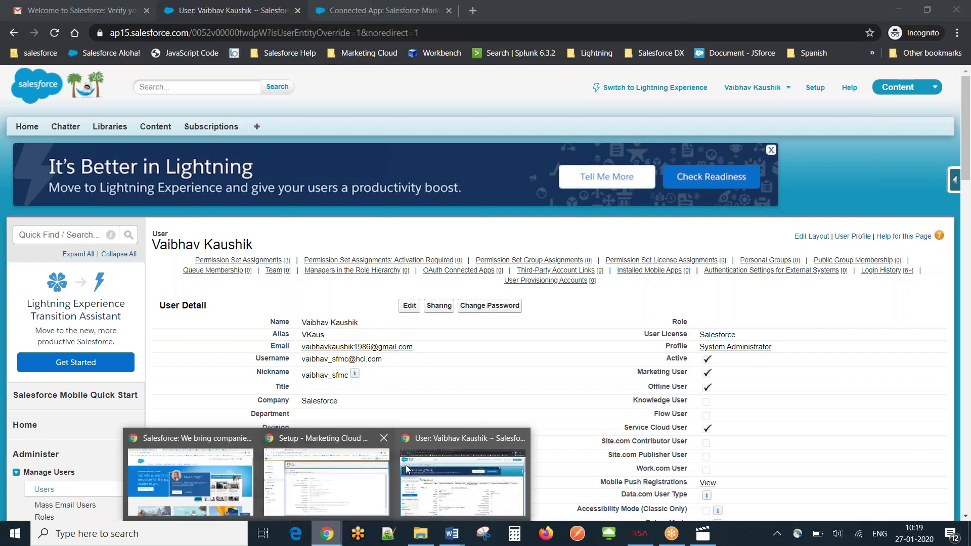
{"action": "left_click", "coordinate": [327, 460]}
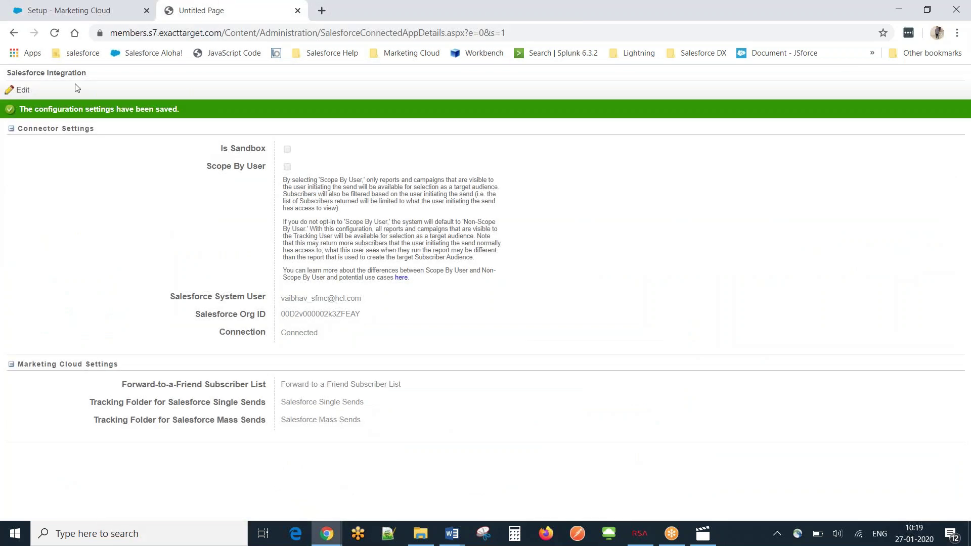
{"action": "double_click", "coordinate": [77, 74]}
{"action": "left_click", "coordinate": [397, 315]}
{"action": "double_click", "coordinate": [338, 318]}
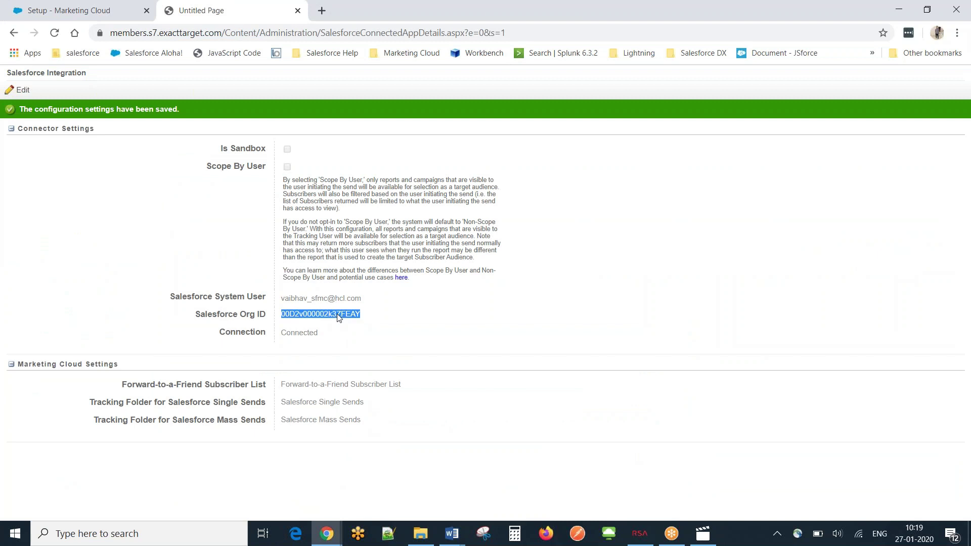
{"action": "left_click", "coordinate": [315, 338]}
- Switch to Word and bring up the document "Steps for leveraging Marketing Cloud Connector" to read the configuration steps
{"action": "mouse_move", "coordinate": [448, 540]}
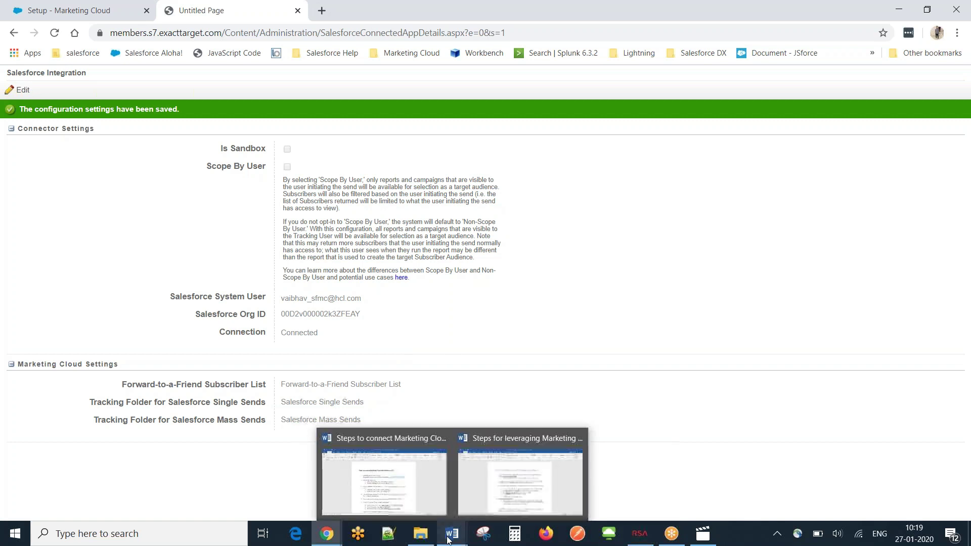
{"action": "left_click", "coordinate": [482, 487]}
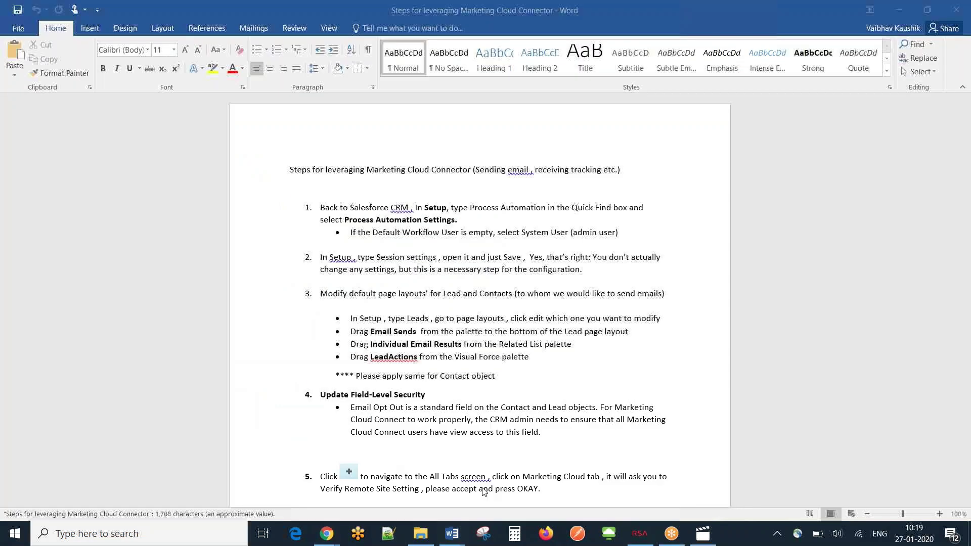